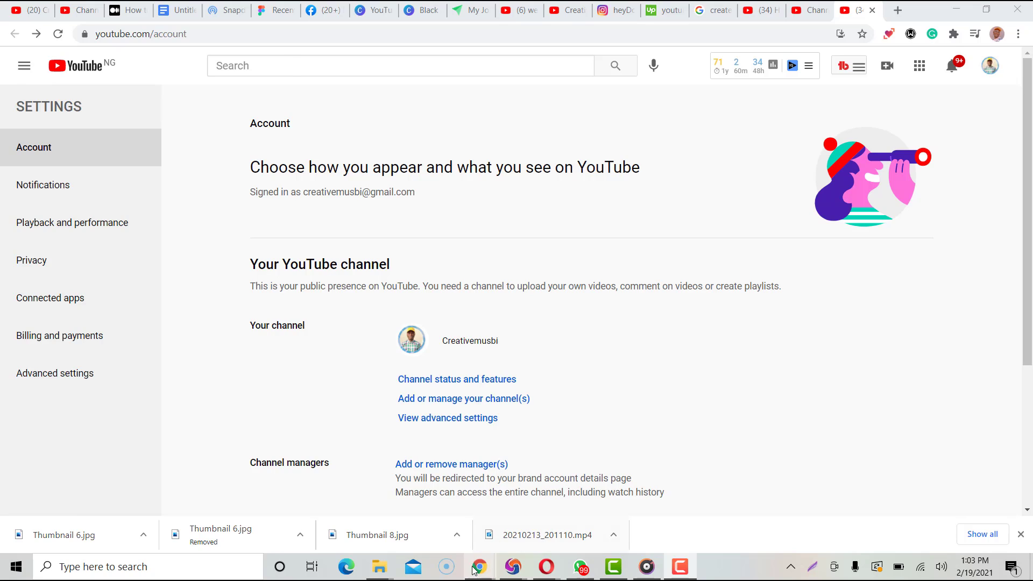
key("alt+Tab")
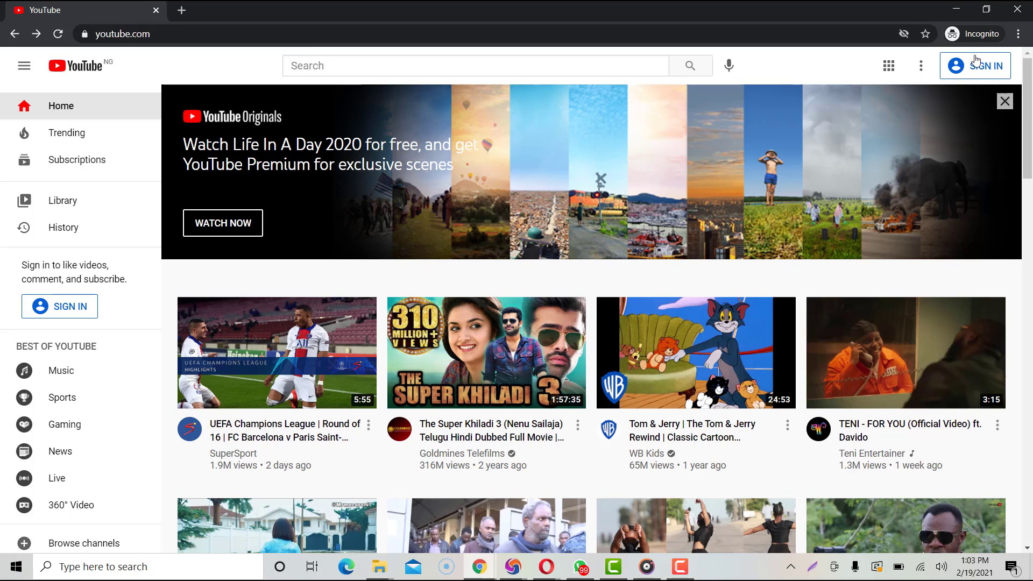
left_click(987, 69)
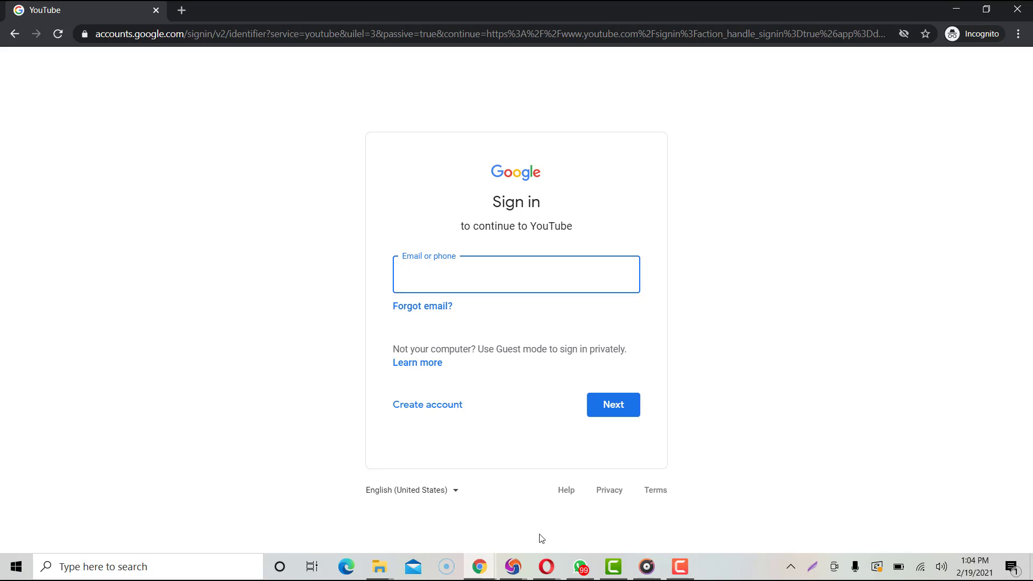
mouse_move(476, 577)
left_click(435, 517)
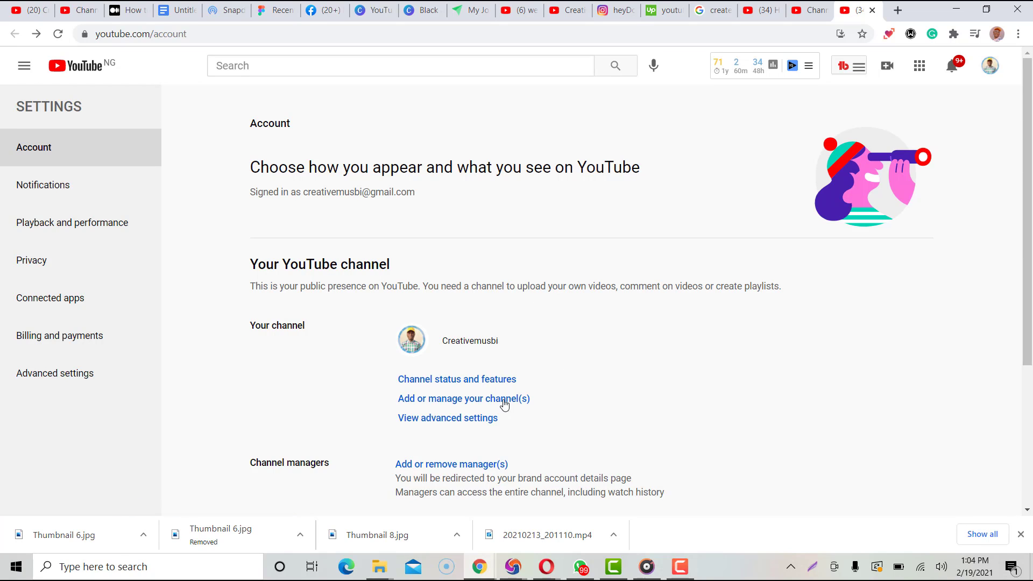
Step: Choose Create a channel from the channel list to reach the Brand Account form, then view the Canva banner
left_click(459, 403)
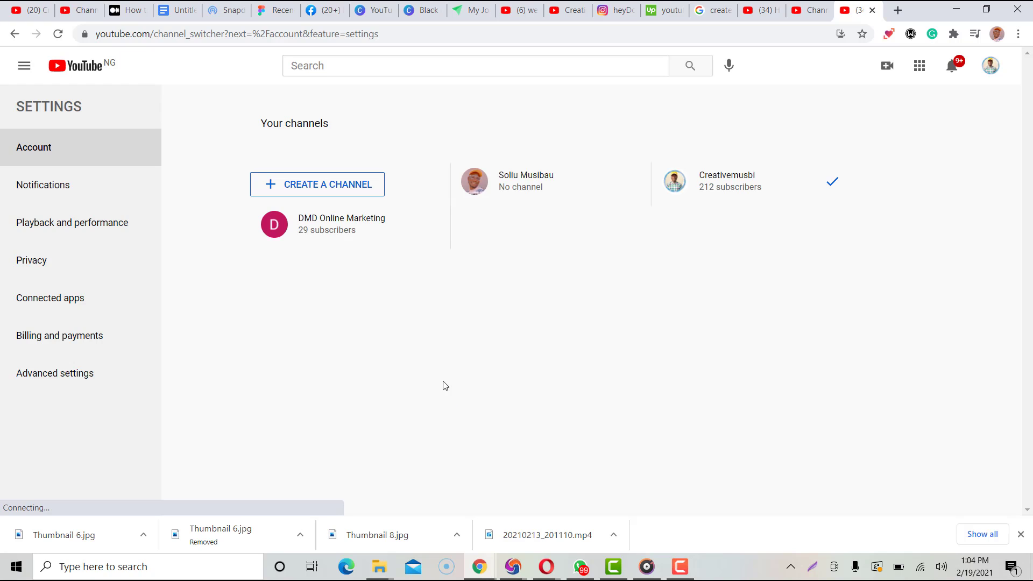
left_click(344, 191)
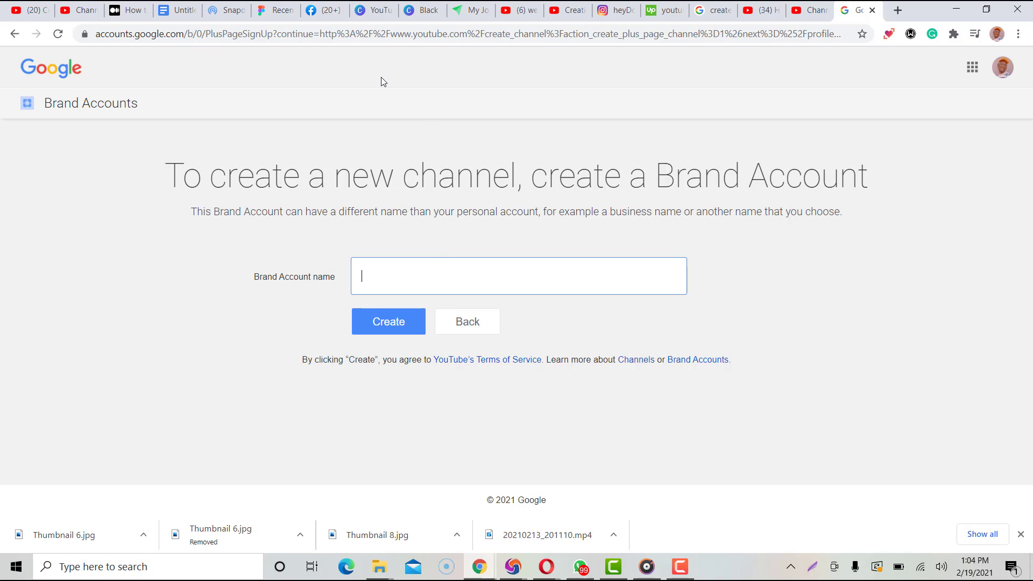
left_click(420, 11)
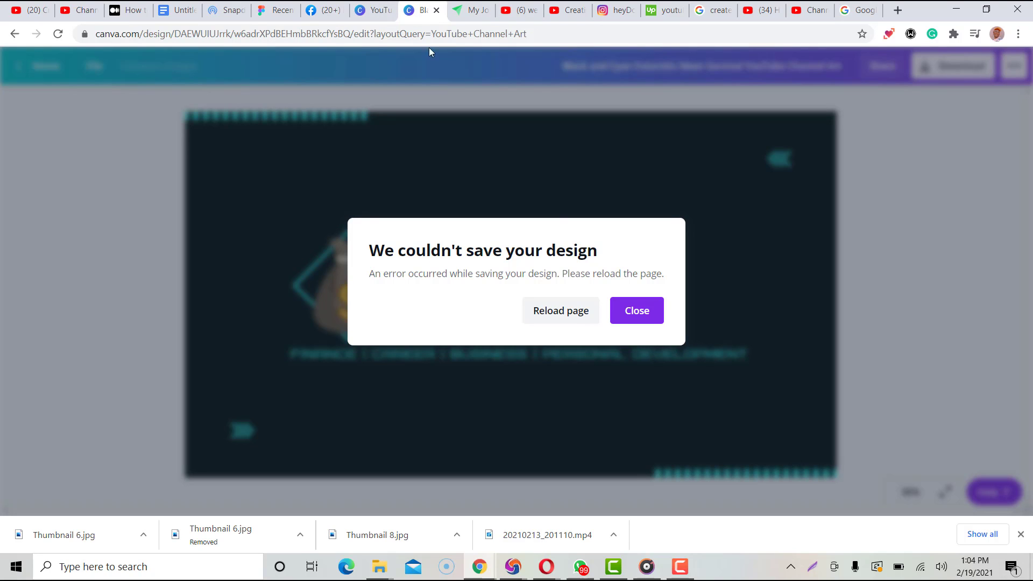
Step: Reload the Canva page from the 'We couldn't save your design' dialog
left_click(568, 314)
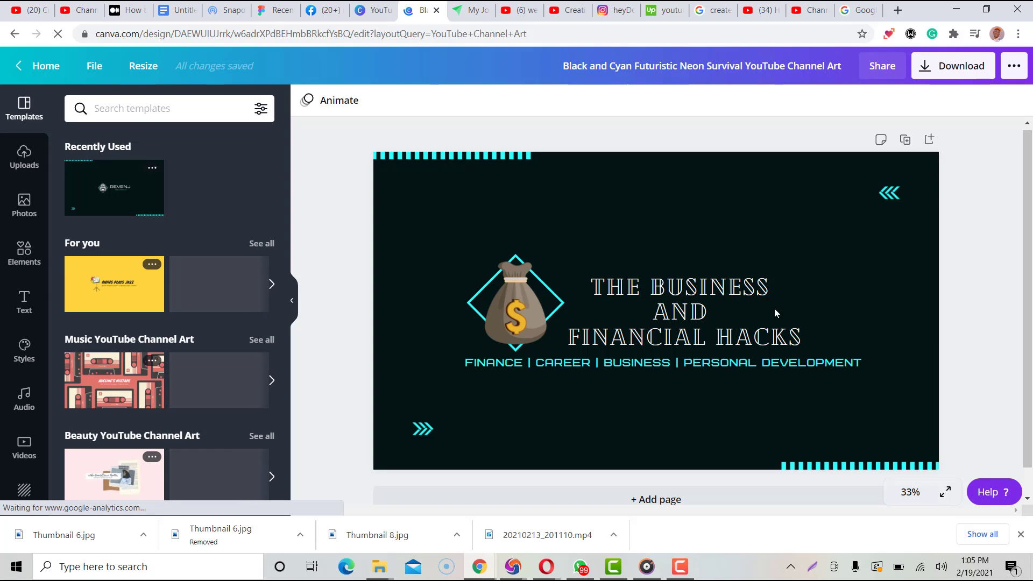
Step: Enter 'The Business and financial Hacks' as the Brand Account name, matching the Canva banner title, and create it
left_click(858, 9)
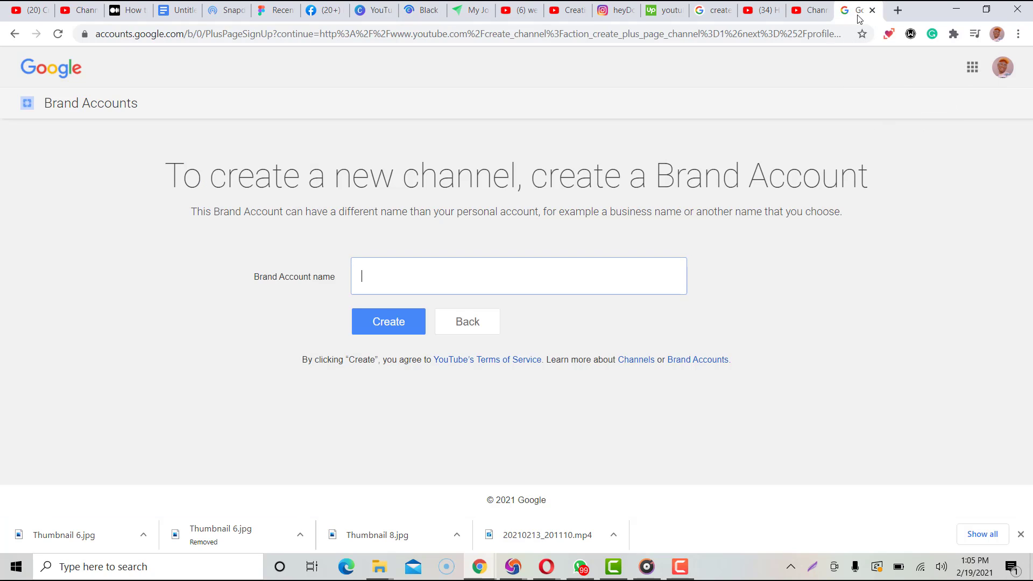
type("The ")
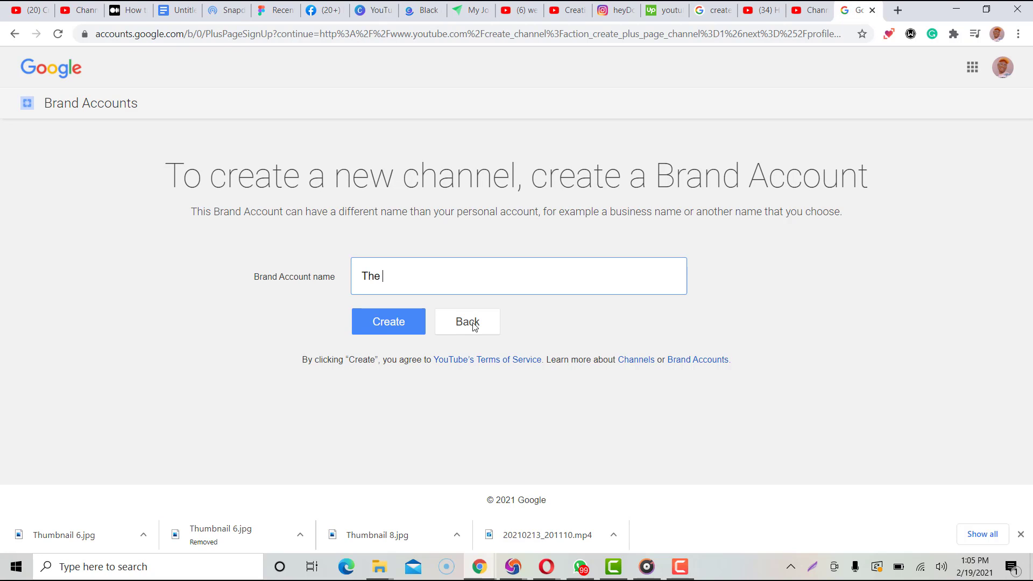
type("Business and financ")
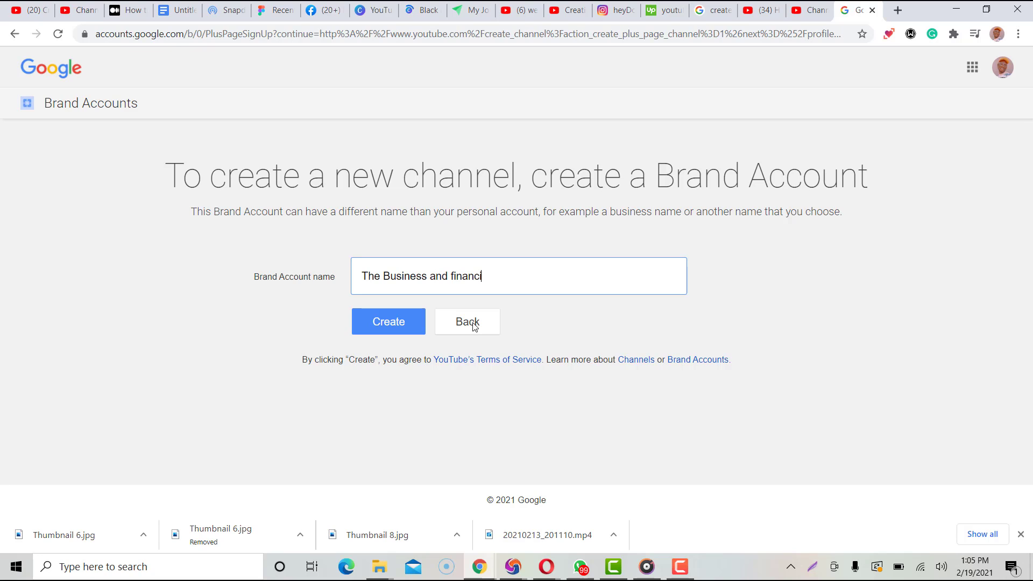
type("ial Hacks")
left_click(419, 10)
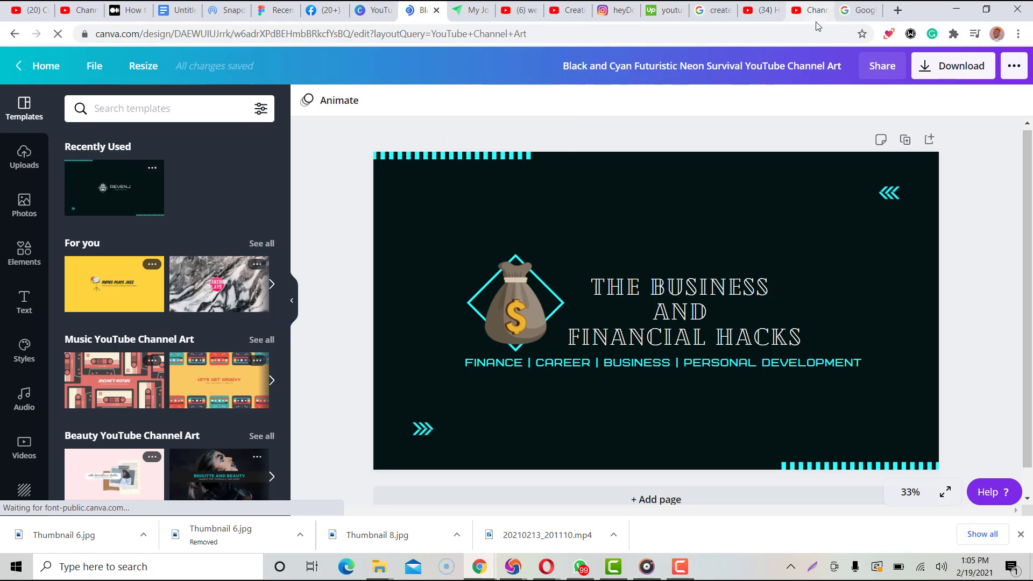
left_click(868, 16)
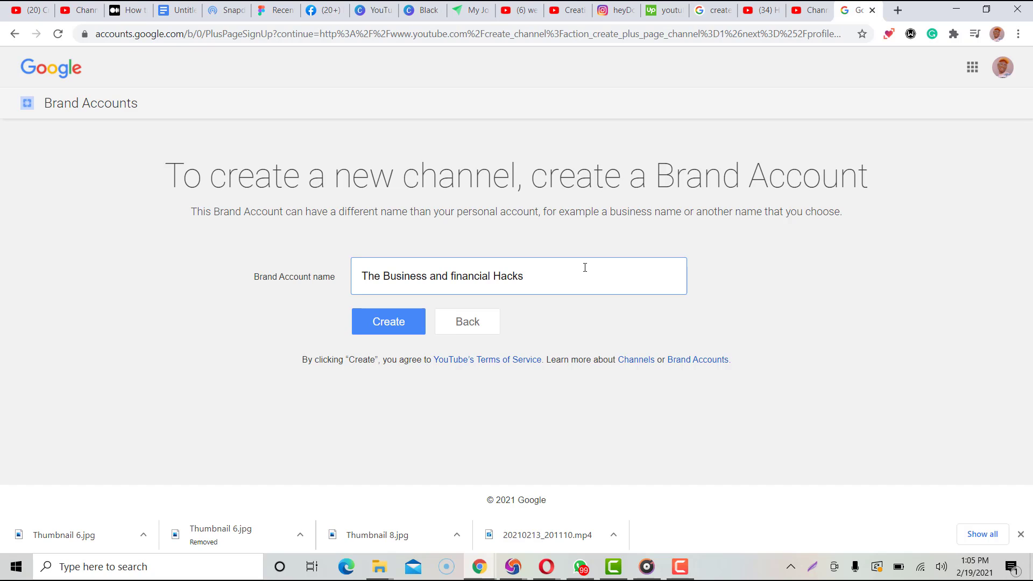
left_click(390, 328)
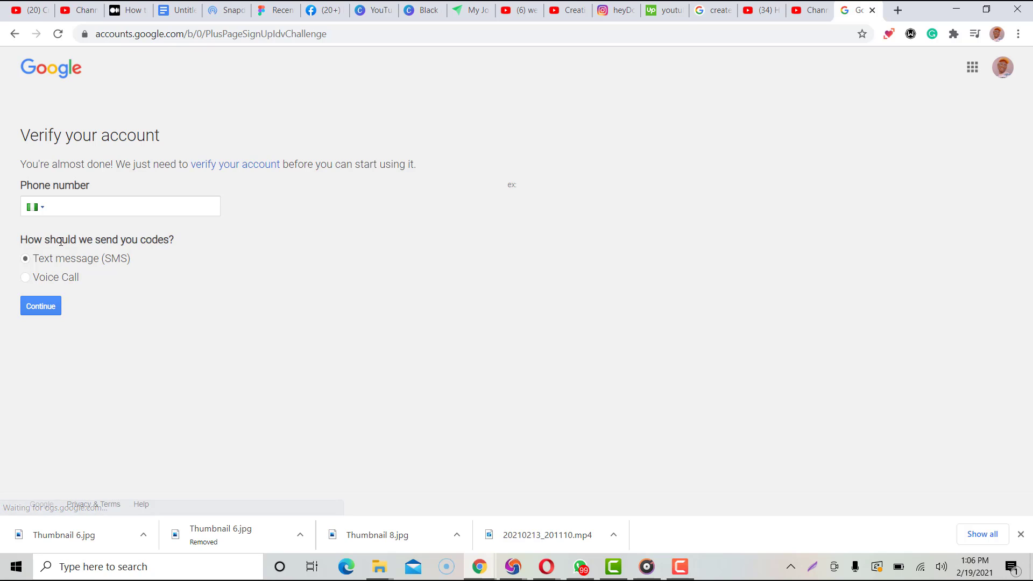
Step: Verify the Brand Account with a phone number and the texted code, then open channel customisation
left_click(90, 207)
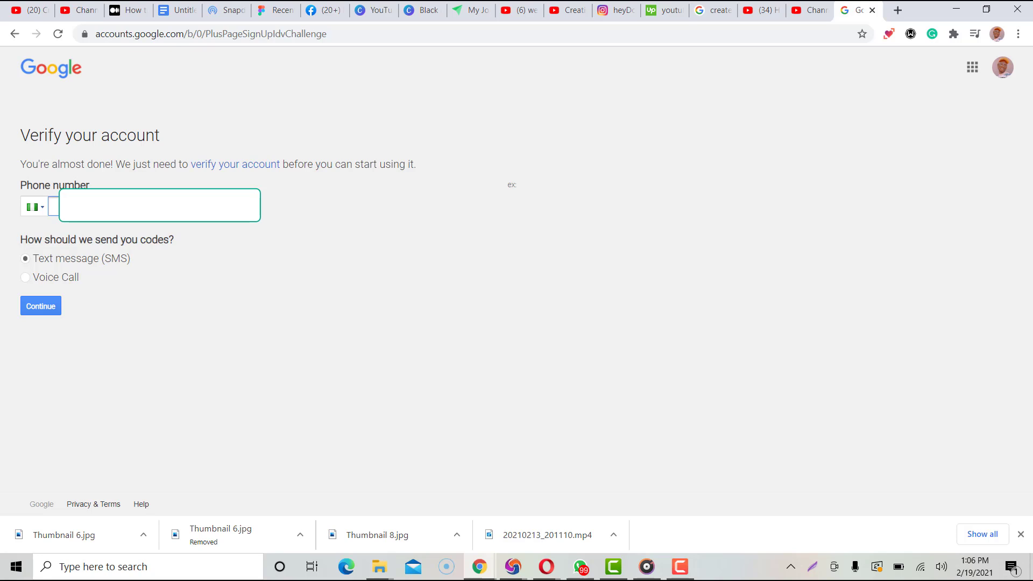
type("0")
left_click(44, 311)
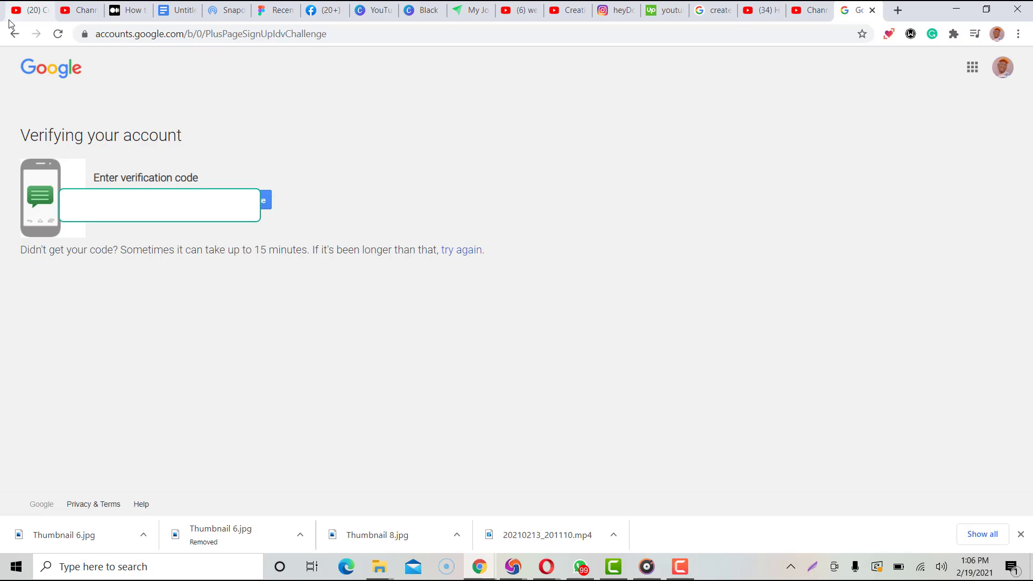
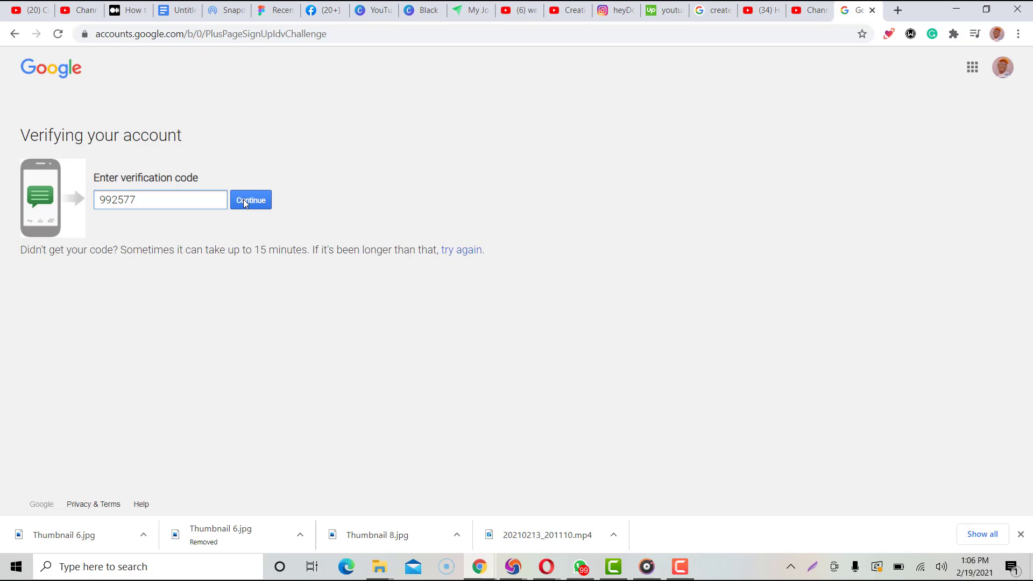
left_click(243, 200)
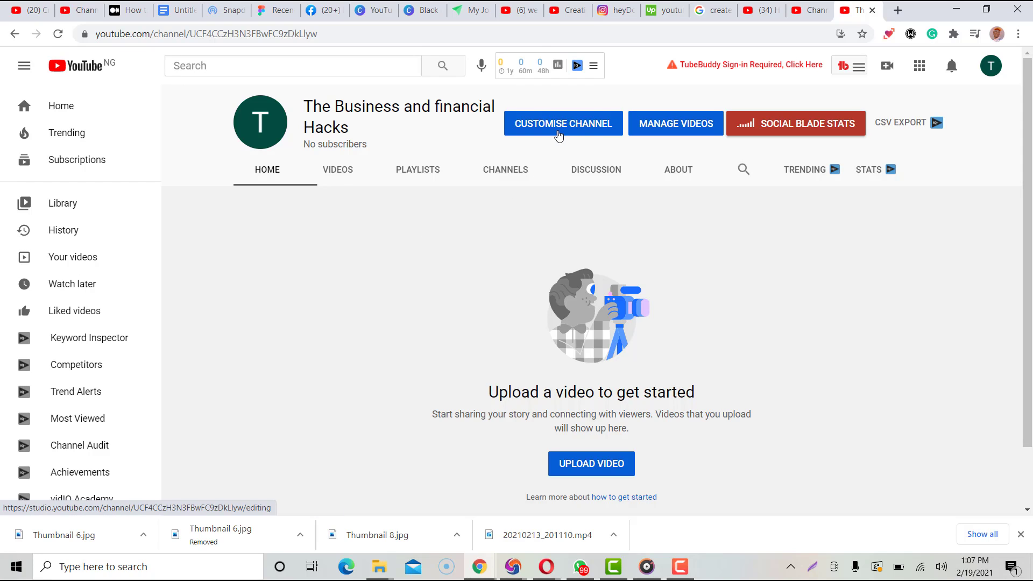
left_click(559, 135)
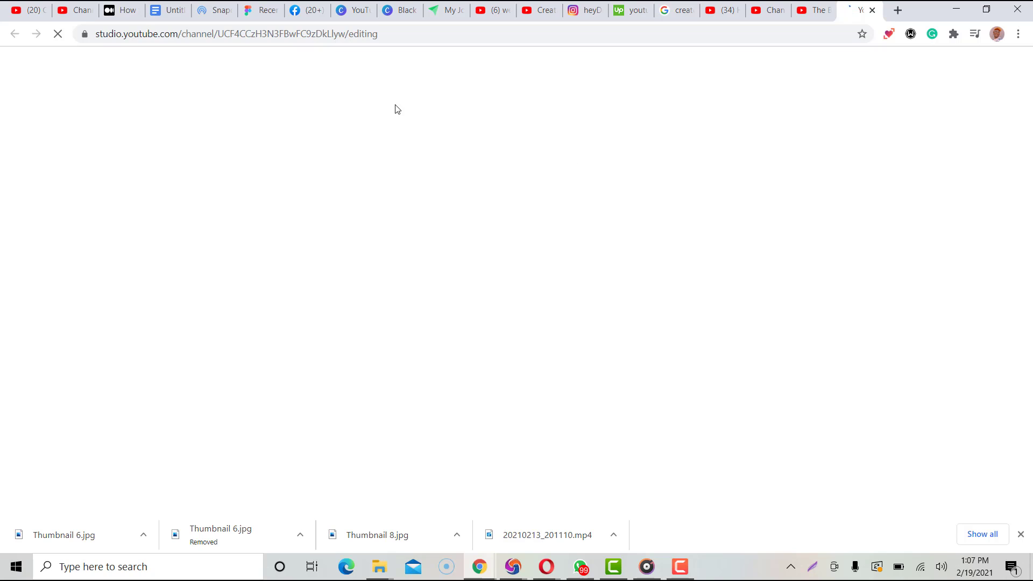
Step: Download the Canva channel art as a PNG file and return to YouTube Studio
left_click(400, 10)
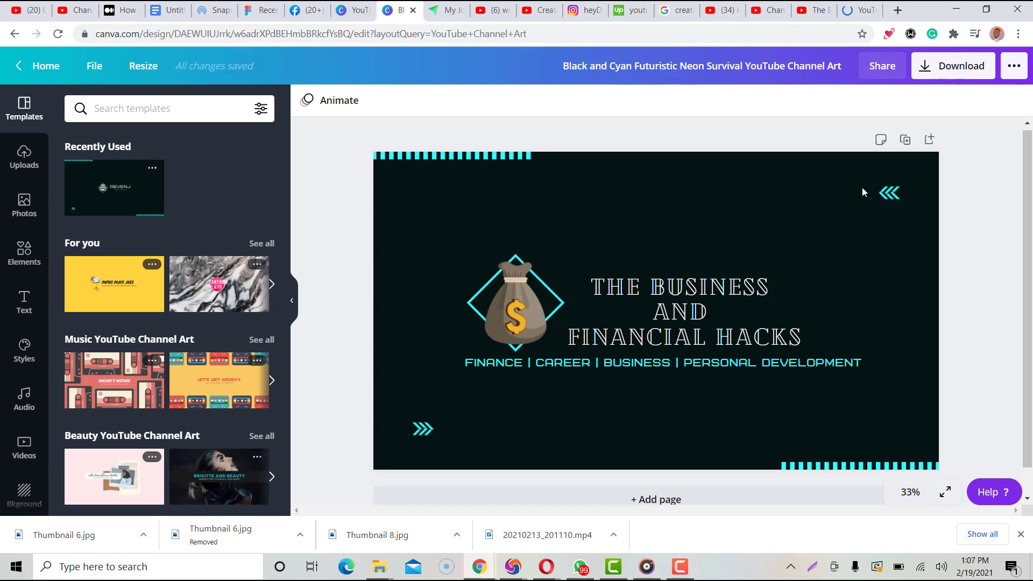
left_click(954, 77)
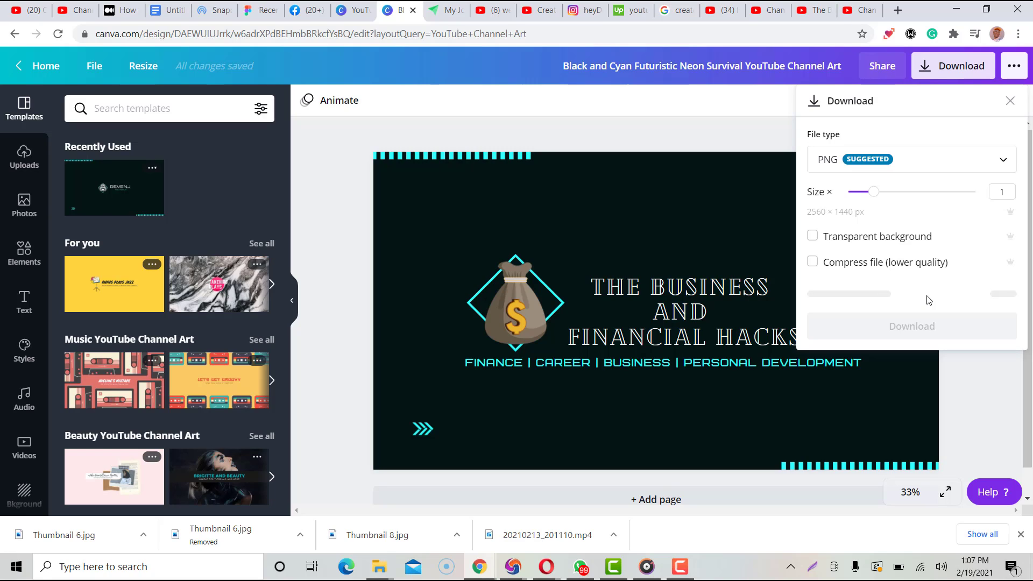
left_click(641, 141)
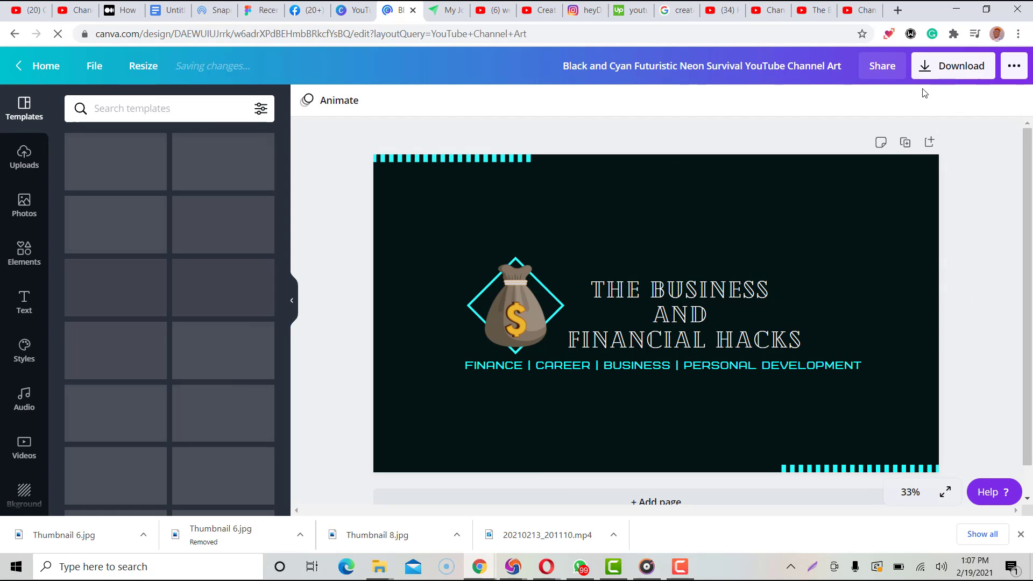
left_click(949, 66)
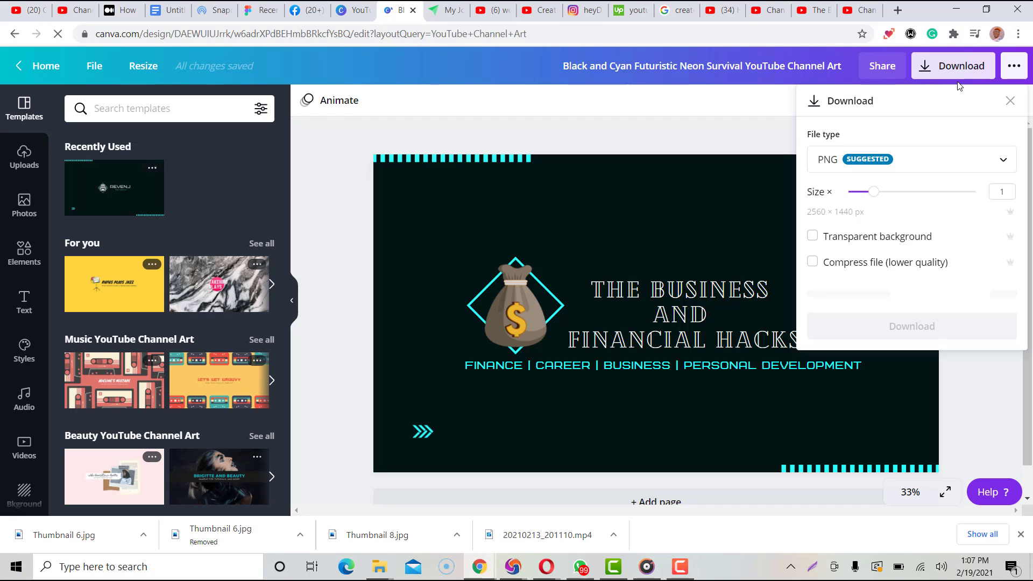
left_click(921, 299)
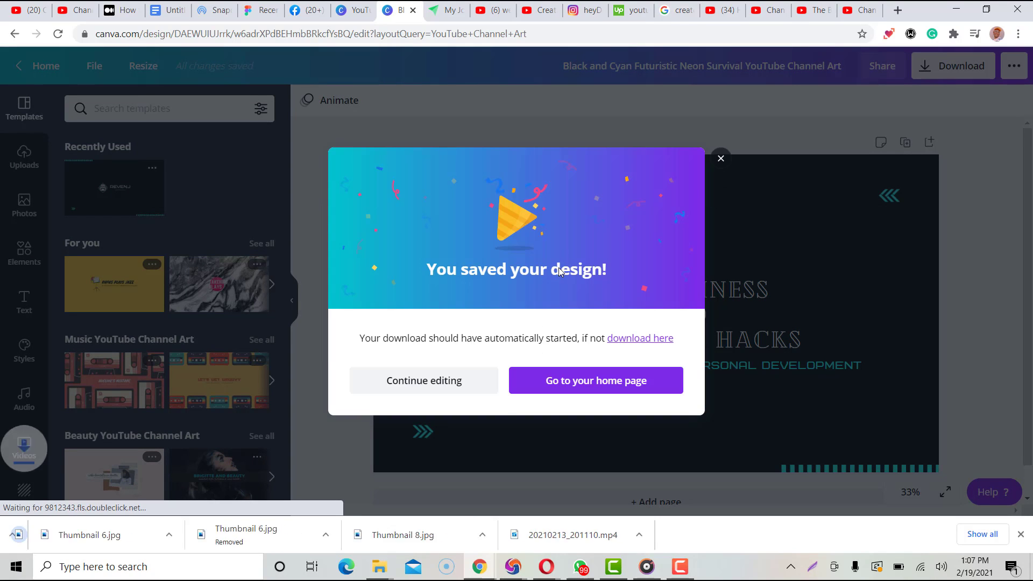
left_click(721, 161)
left_click(871, 5)
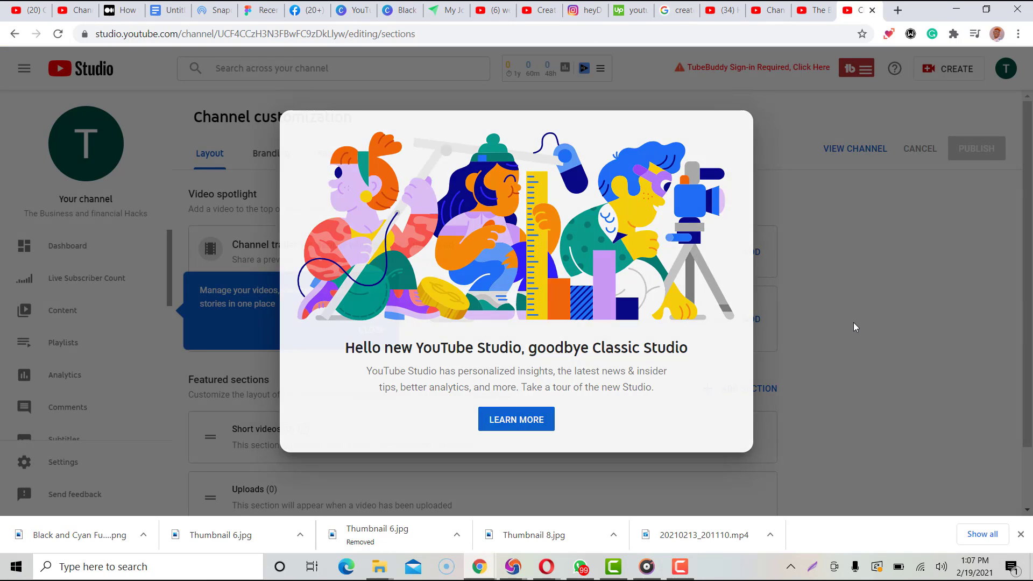
Step: Dismiss the Studio welcome and tip messages and reach the channel customisation settings
left_click(853, 322)
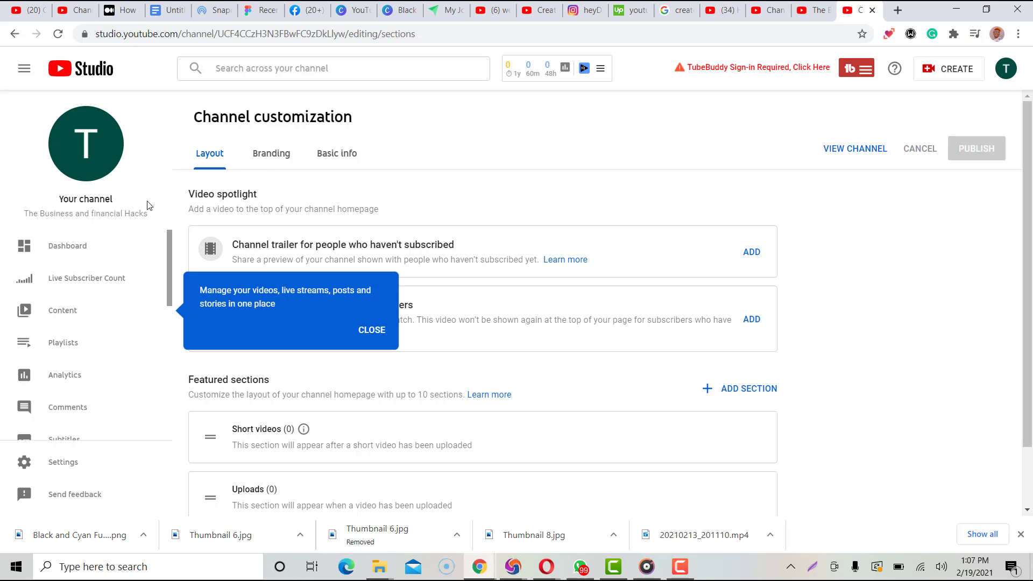
left_click(374, 331)
left_click(100, 248)
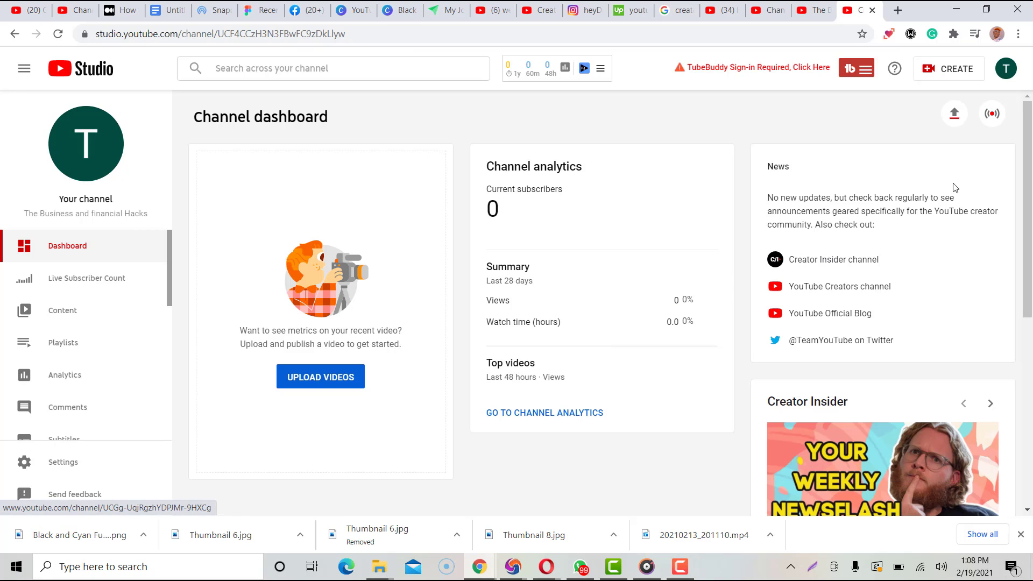
left_click(87, 150)
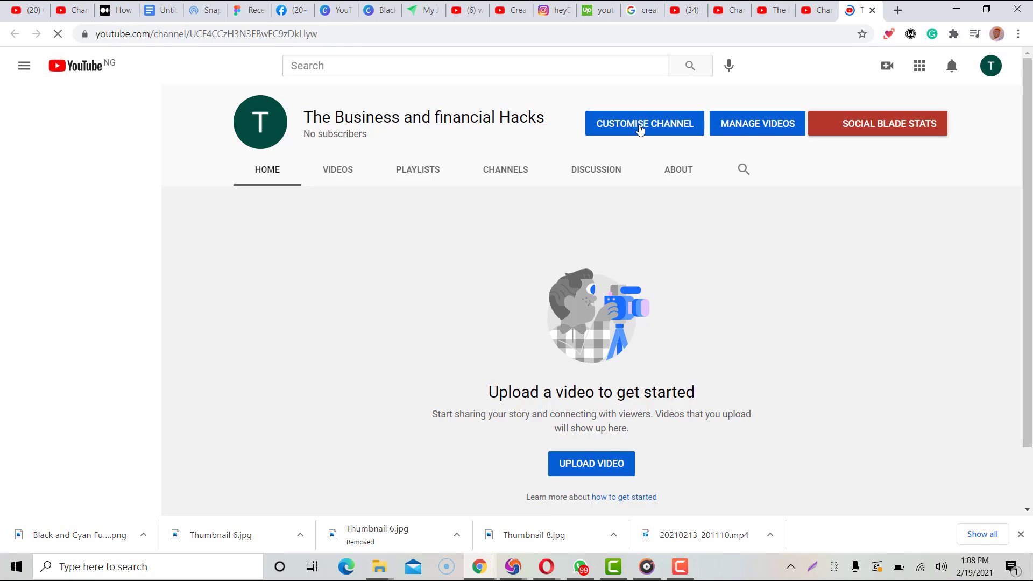
left_click(640, 126)
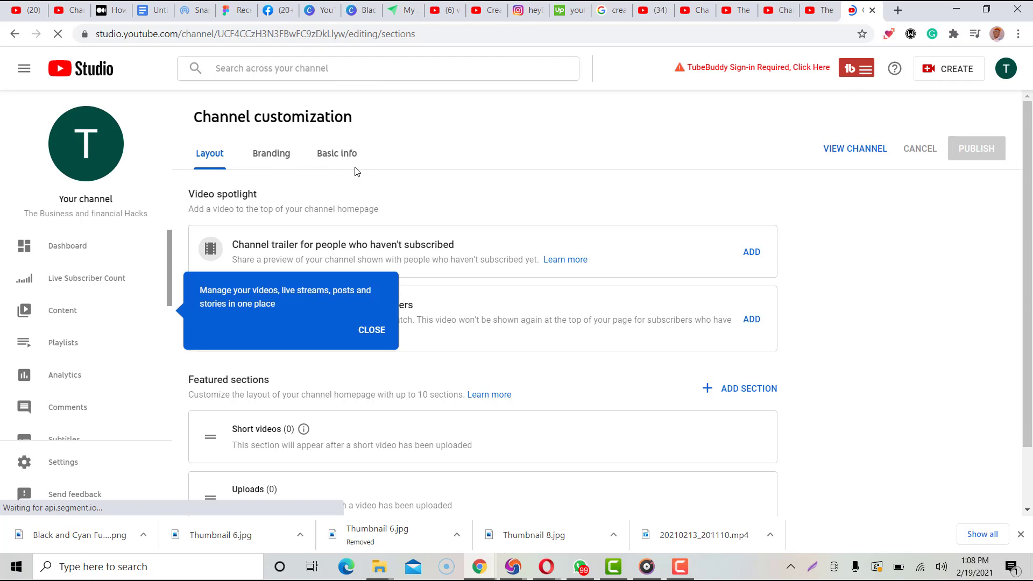
Step: On the Branding tab, start uploading a new banner image
left_click(272, 154)
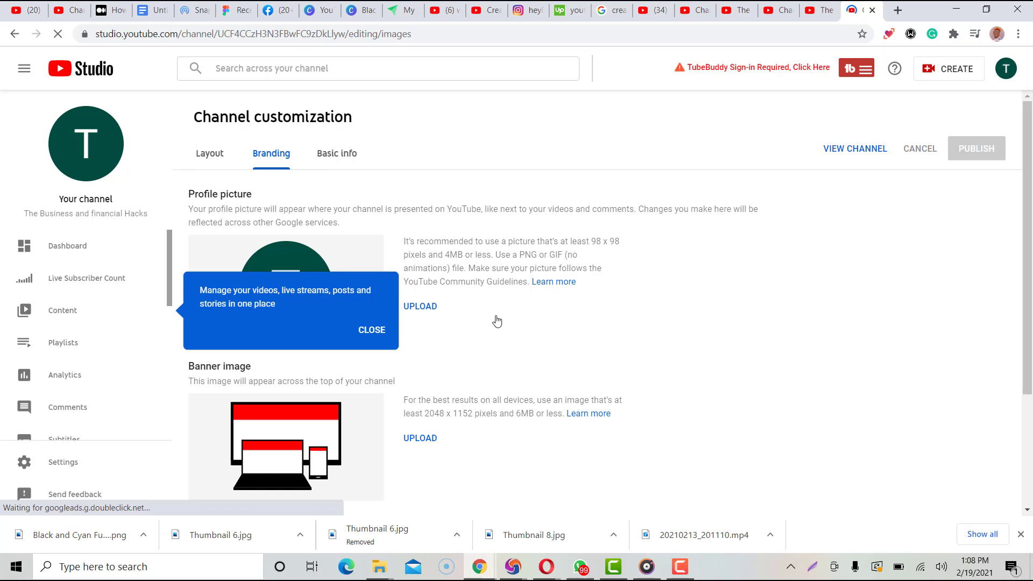
scroll(498, 318, "down", 2)
scroll(474, 334, "down", 1)
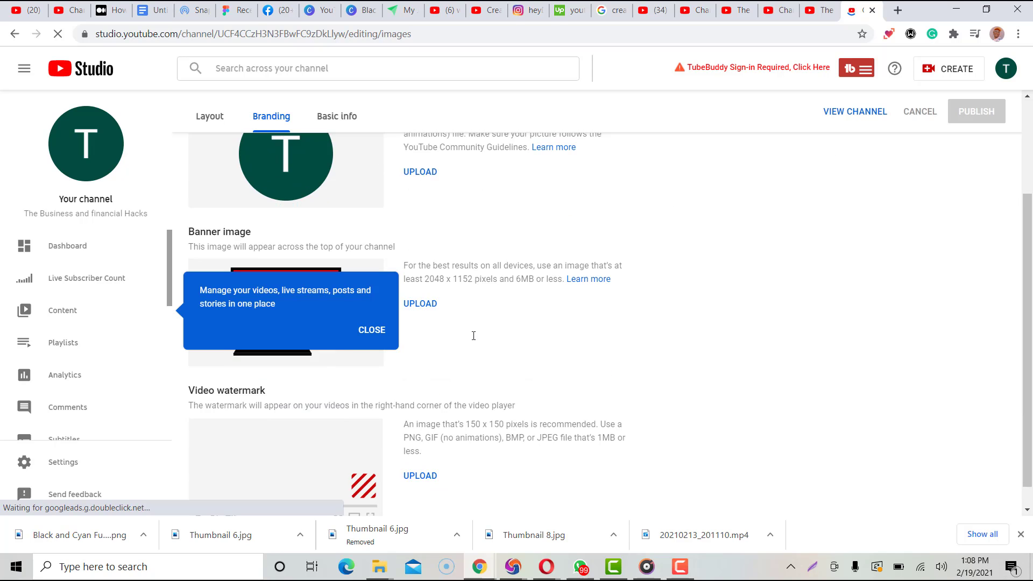
scroll(451, 313, "up", 1)
scroll(449, 288, "up", 2)
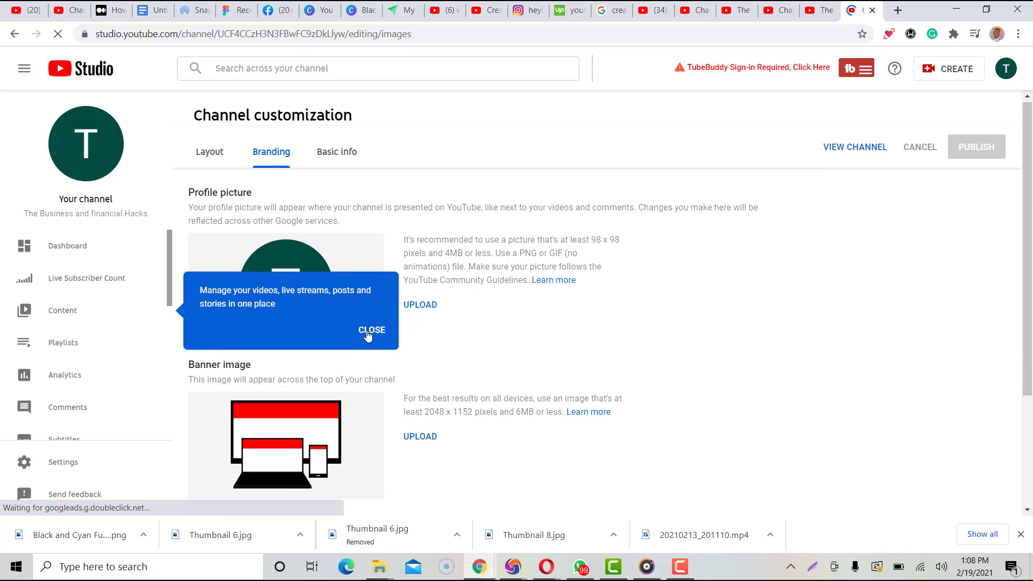
left_click(371, 330)
scroll(470, 401, "down", 3)
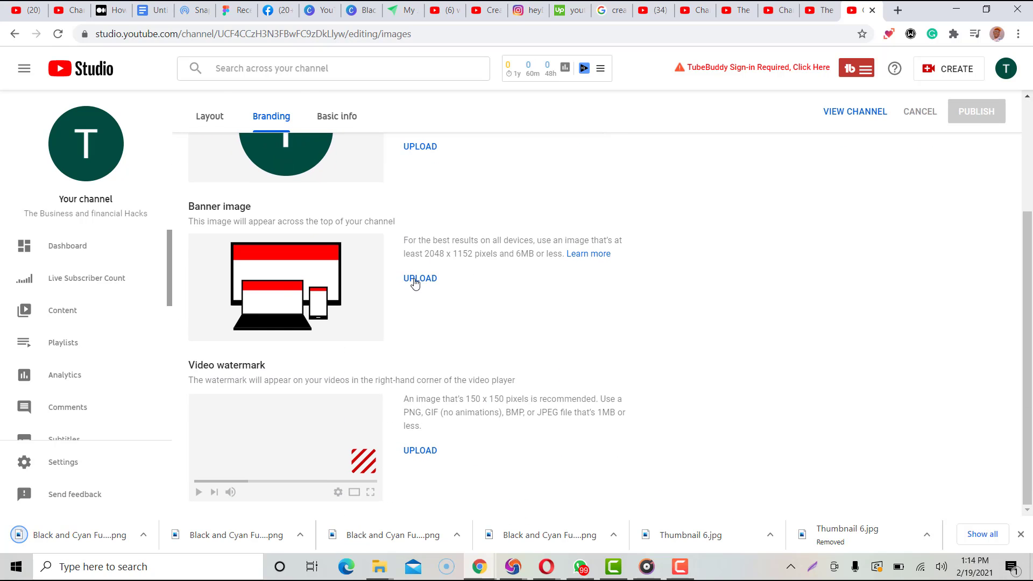
left_click(416, 280)
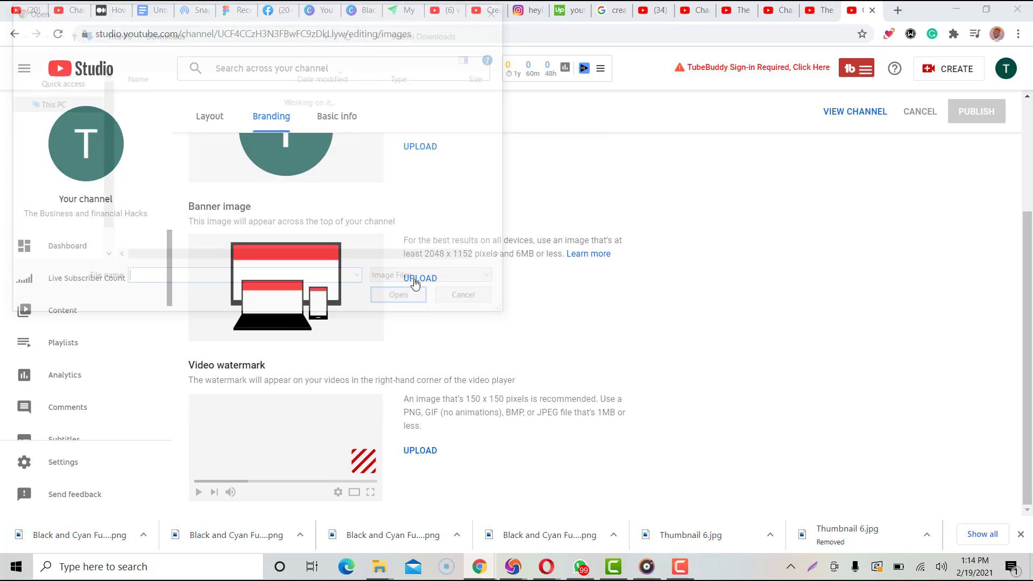
Step: Load the newest Black and Cyan channel art file and accept its banner crop
left_click(269, 113)
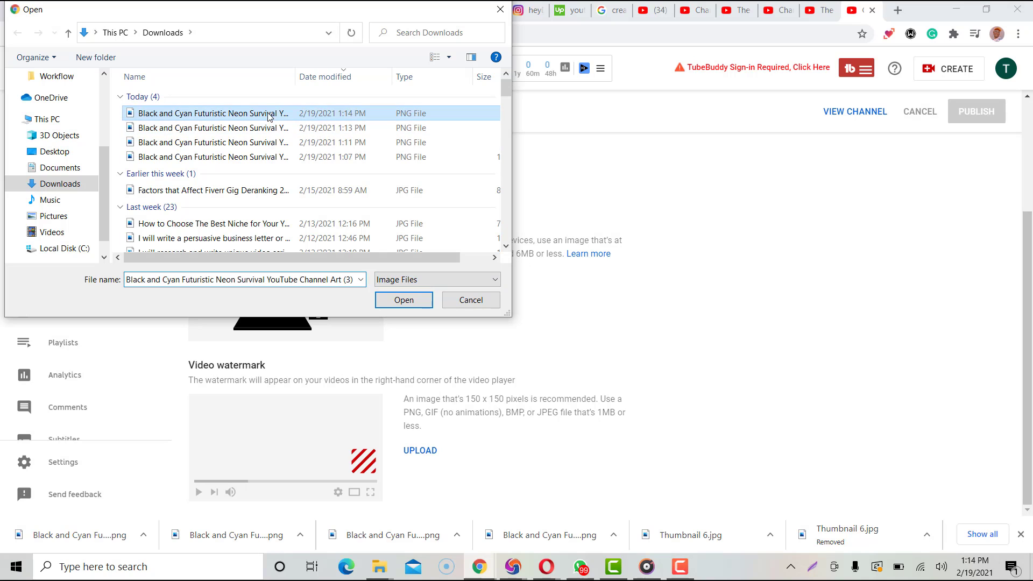
left_click(404, 300)
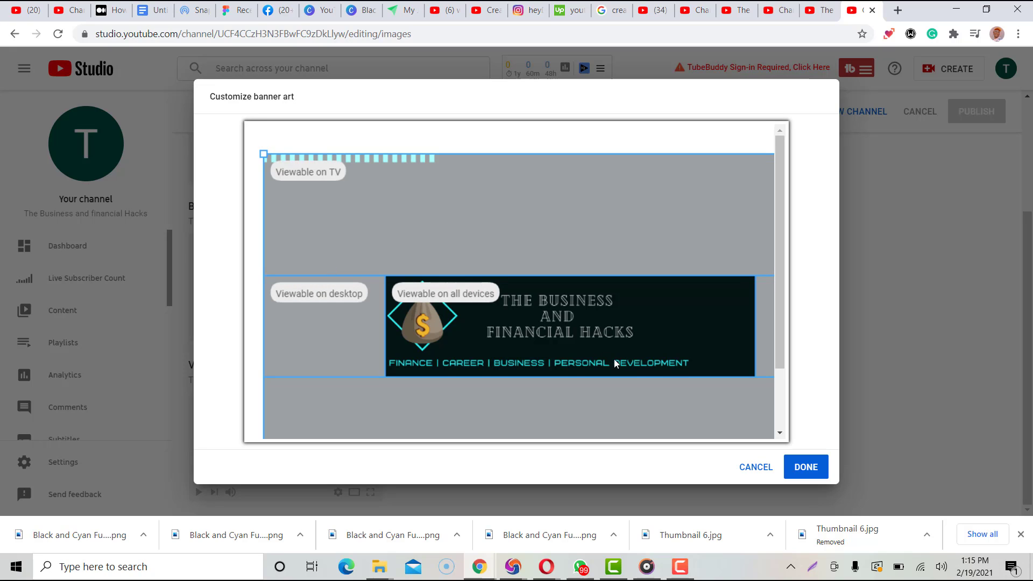
scroll(615, 363, "down", 2)
scroll(637, 339, "up", 2)
left_click(805, 467)
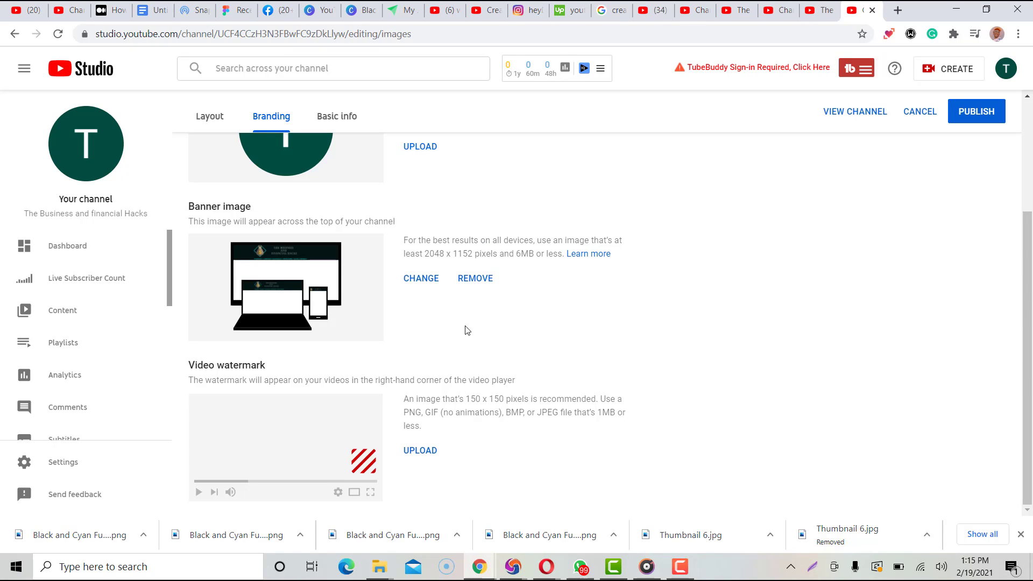
scroll(561, 313, "up", 3)
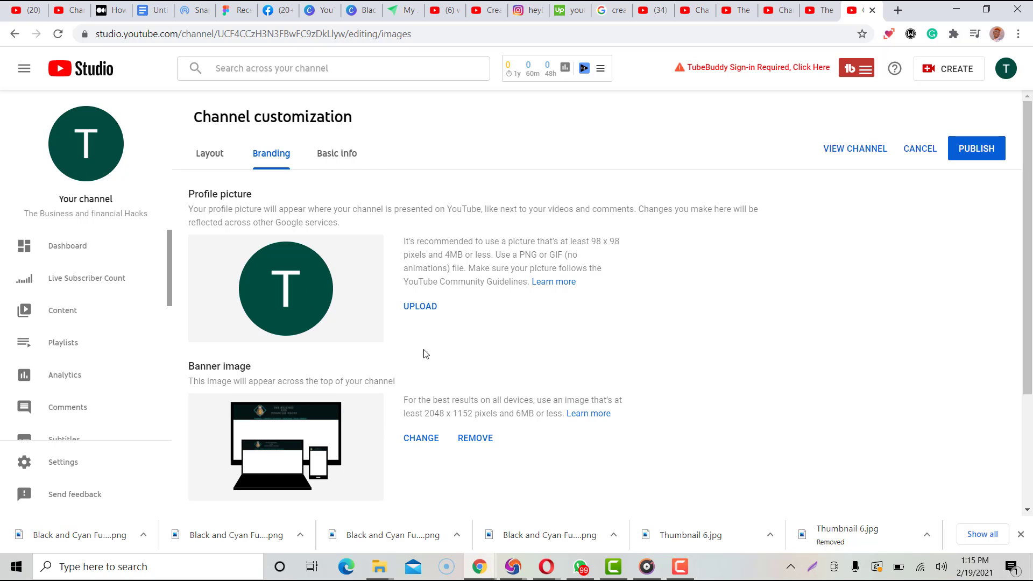
scroll(428, 358, "down", 3)
scroll(436, 371, "up", 3)
Step: Open unsplash.com in a new tab and search 'financial', correcting the 'finincial' typo
left_click(902, 14)
type("u")
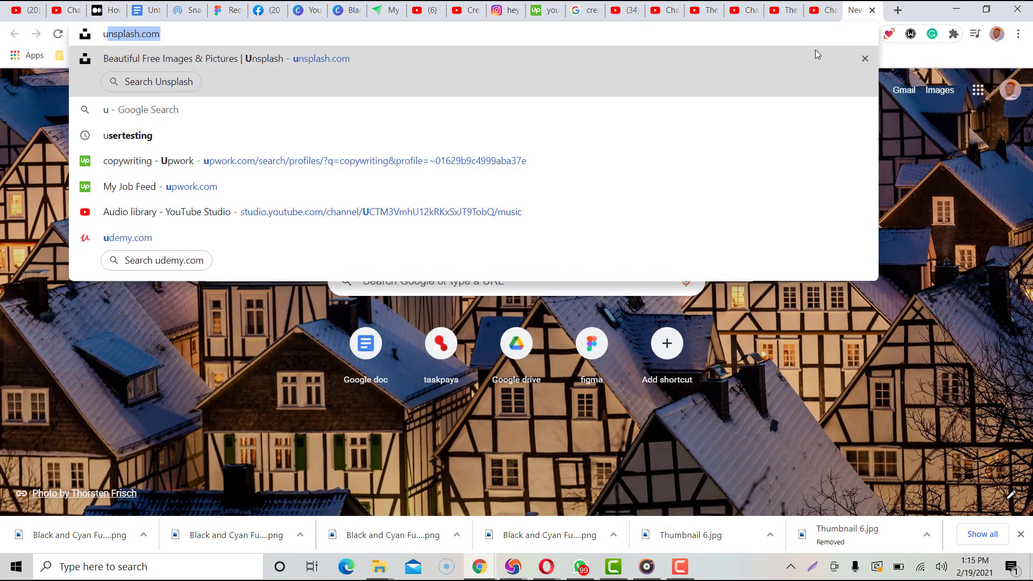
type("n")
key("Return")
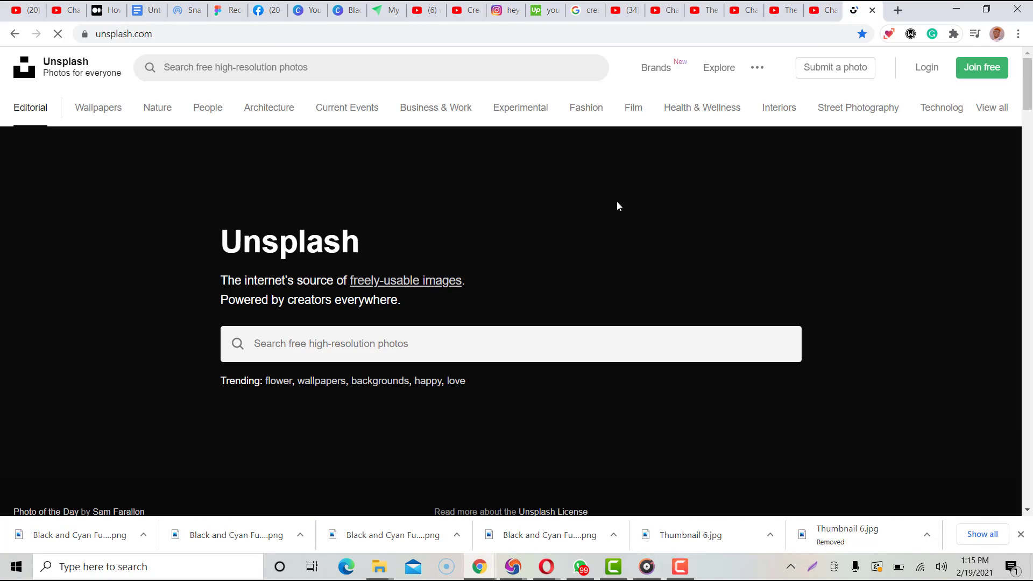
left_click(413, 347)
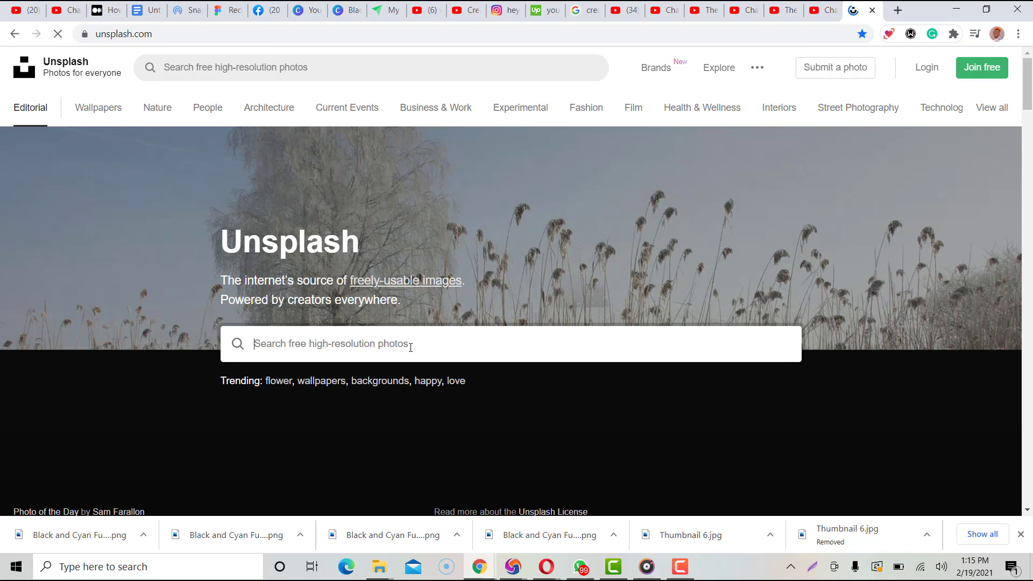
type("finincial")
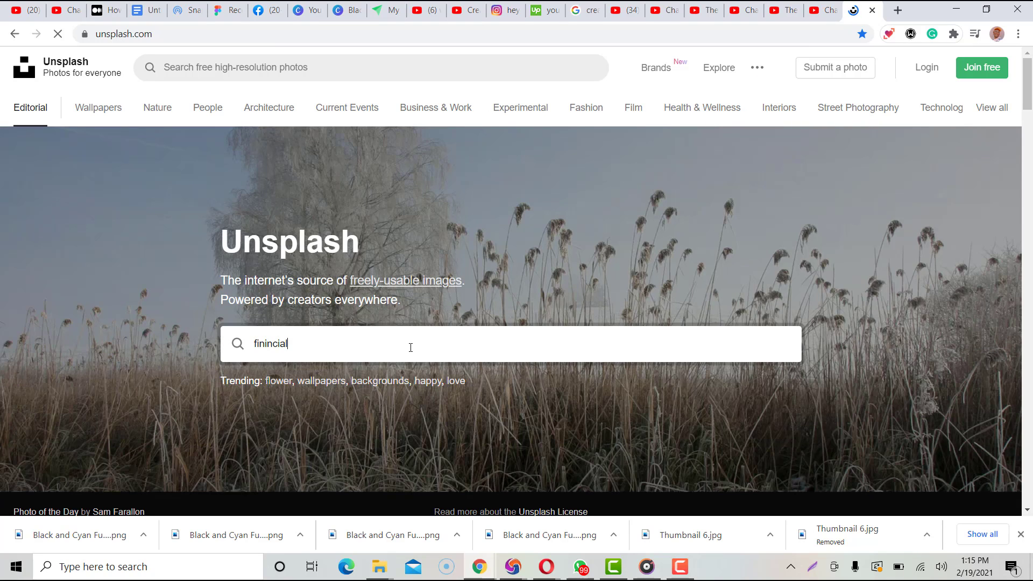
key("Return")
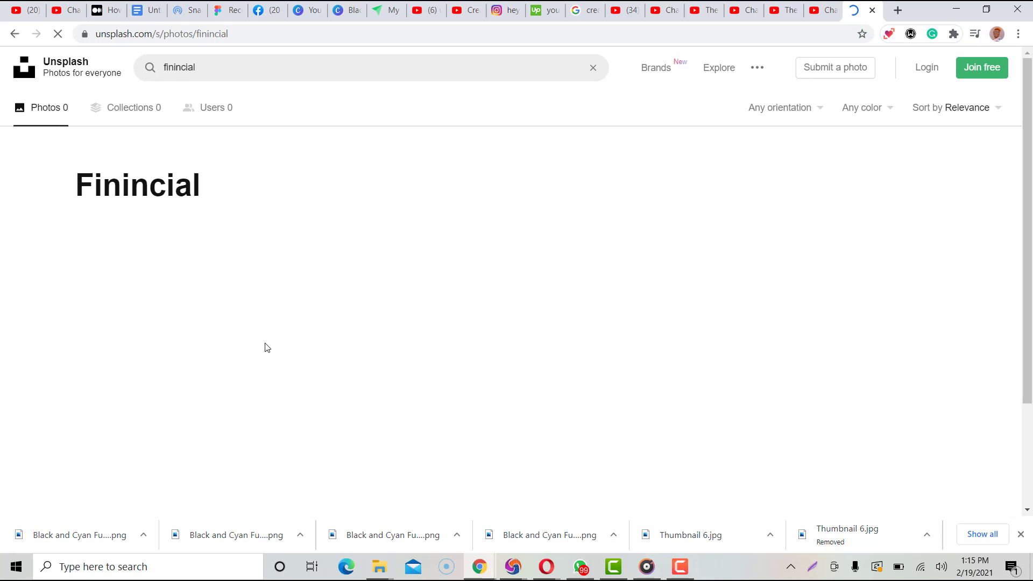
left_click(177, 67)
key("BackSpace")
type("a")
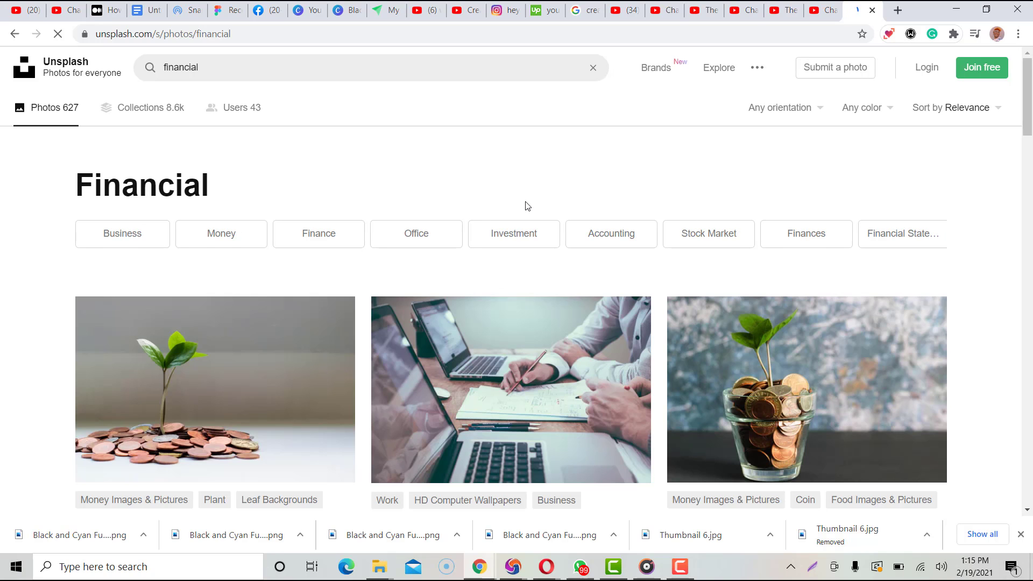
Step: Browse the financial photo results and open the $5 bill money-clip photo
scroll(528, 206, "down", 5)
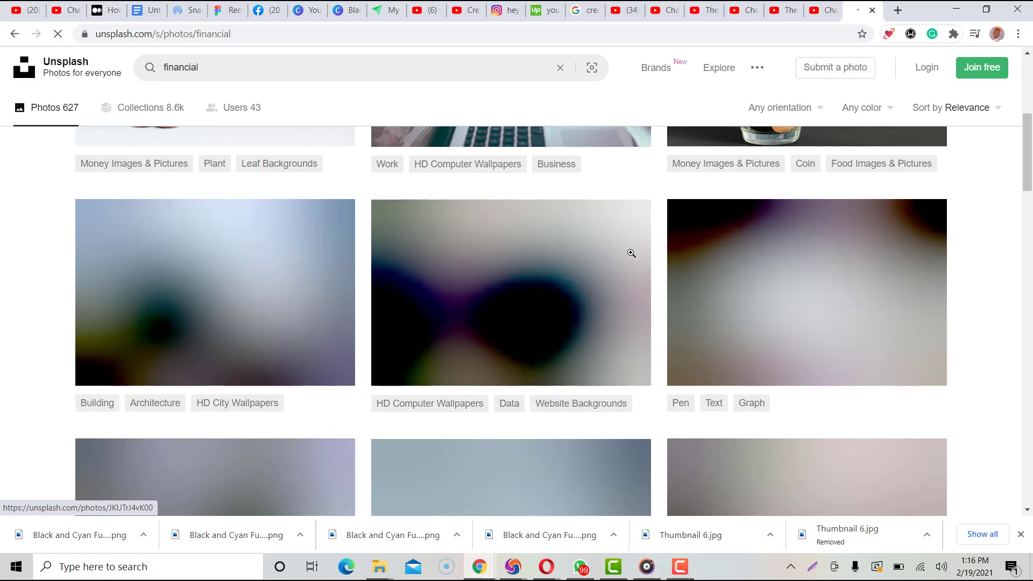
mouse_move(631, 253)
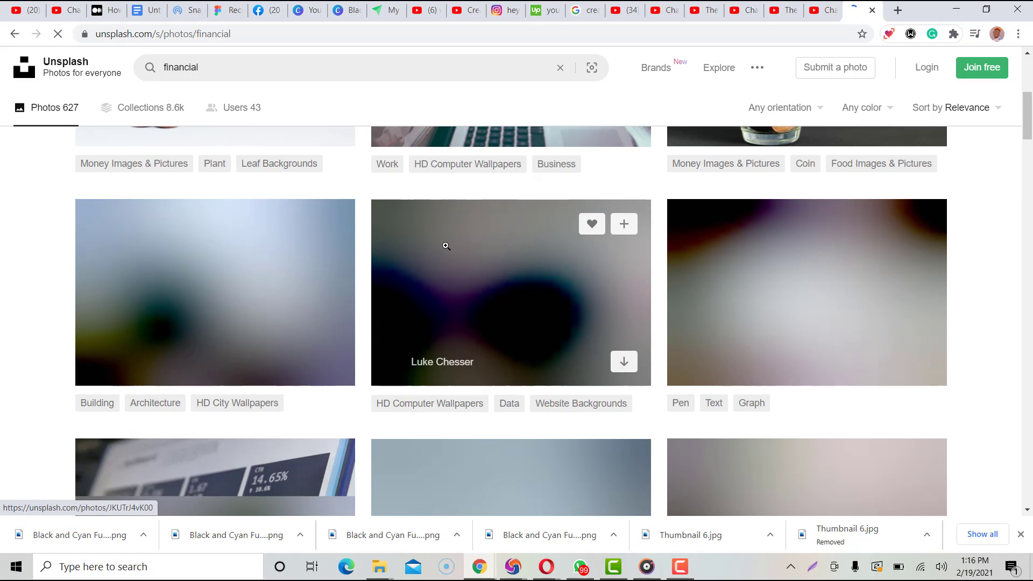
scroll(578, 240, "down", 4)
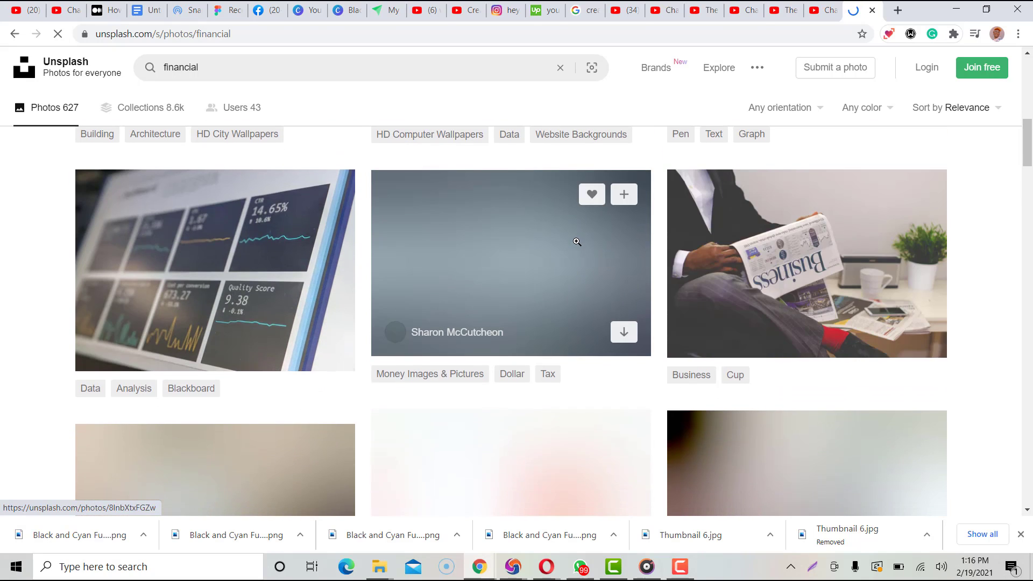
scroll(586, 271, "down", 2)
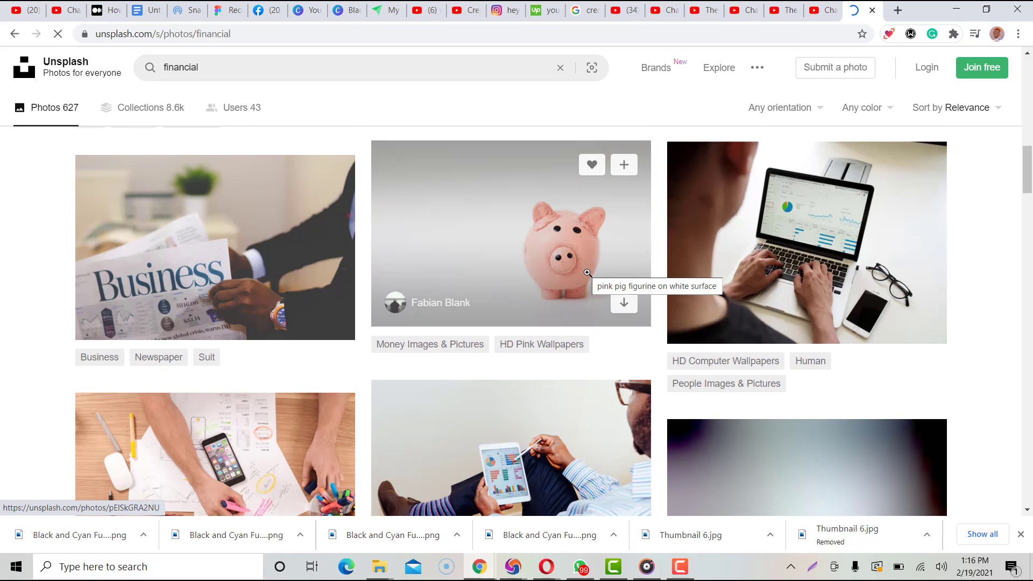
scroll(587, 271, "down", 3)
scroll(589, 279, "down", 3)
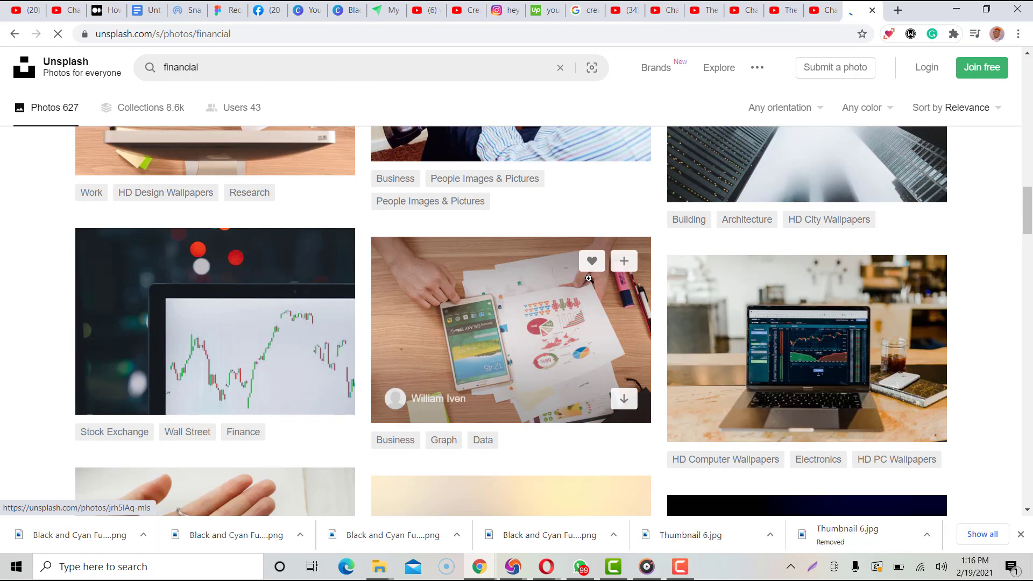
scroll(646, 285, "down", 3)
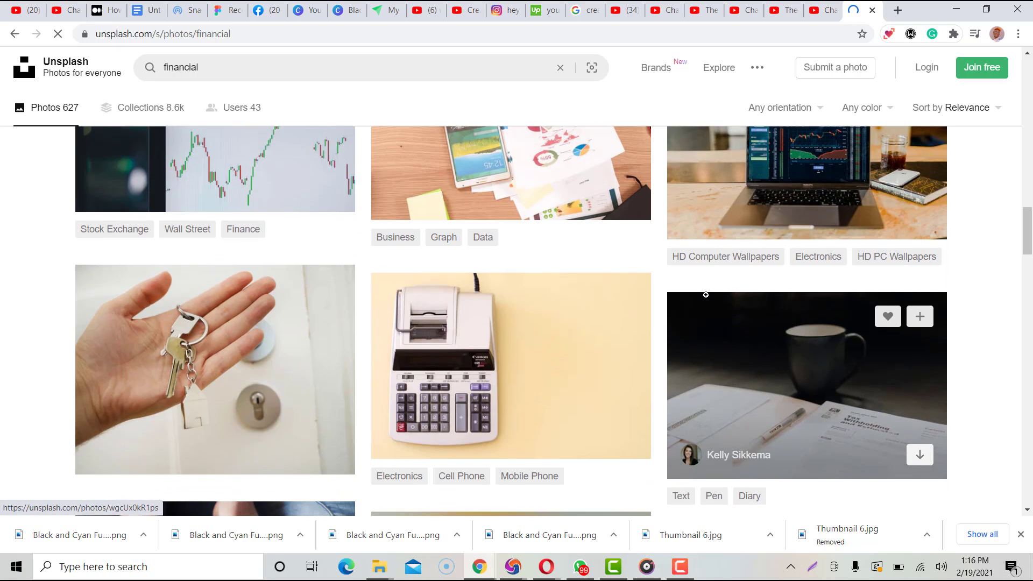
scroll(706, 296, "down", 5)
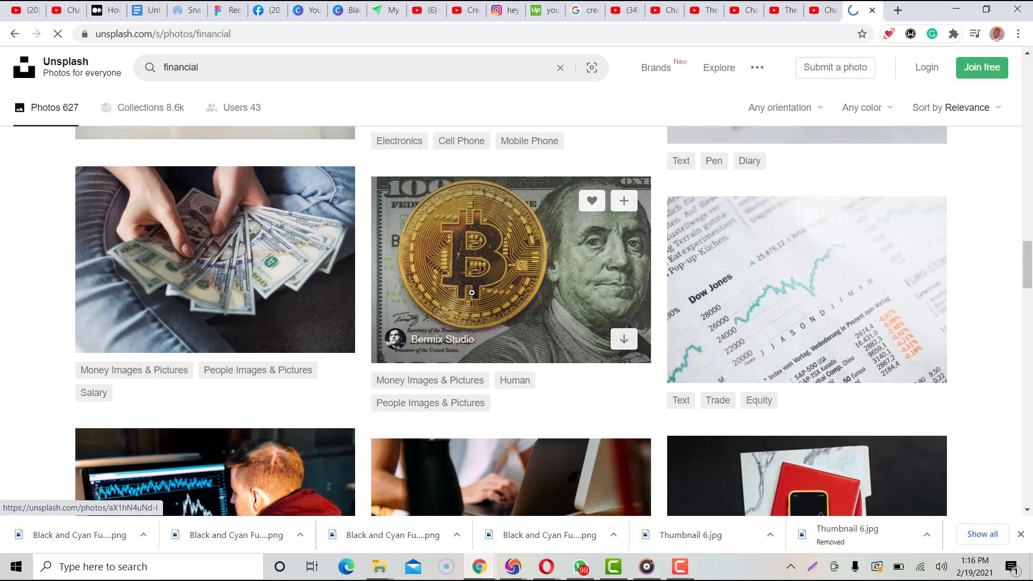
scroll(391, 290, "down", 3)
scroll(478, 286, "down", 4)
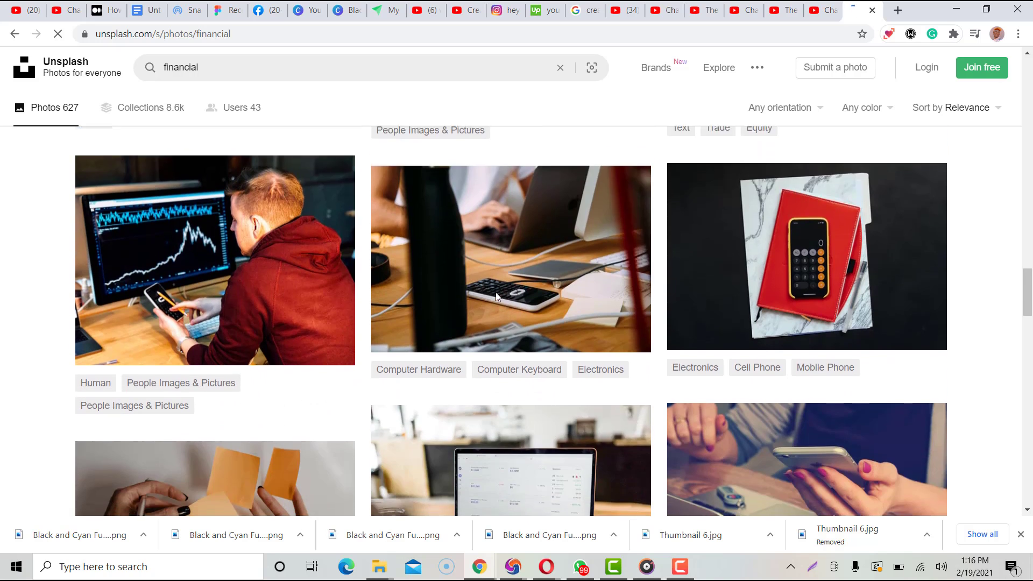
scroll(497, 292, "down", 5)
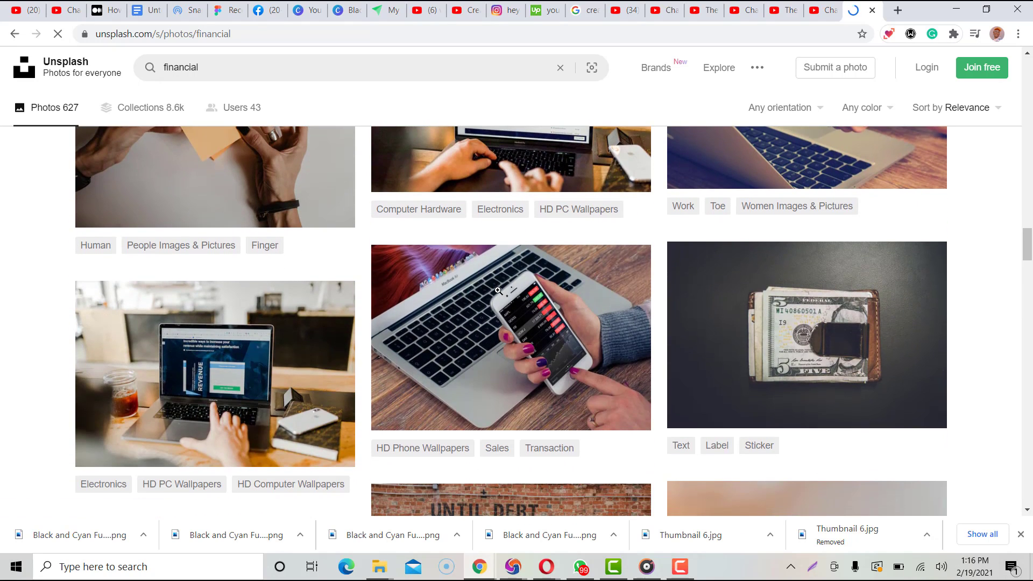
scroll(498, 290, "down", 2)
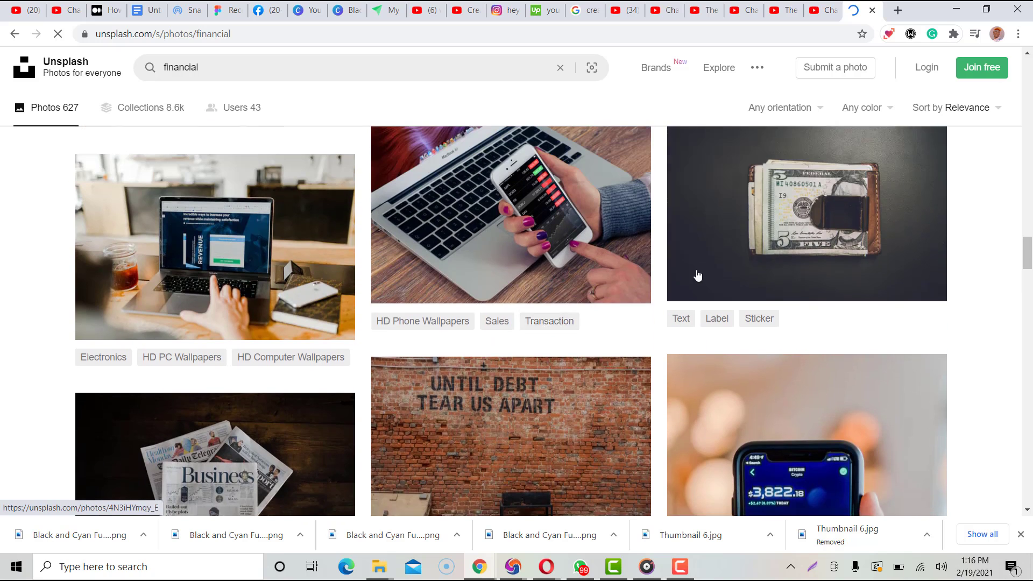
scroll(699, 276, "up", 1)
left_click(815, 274)
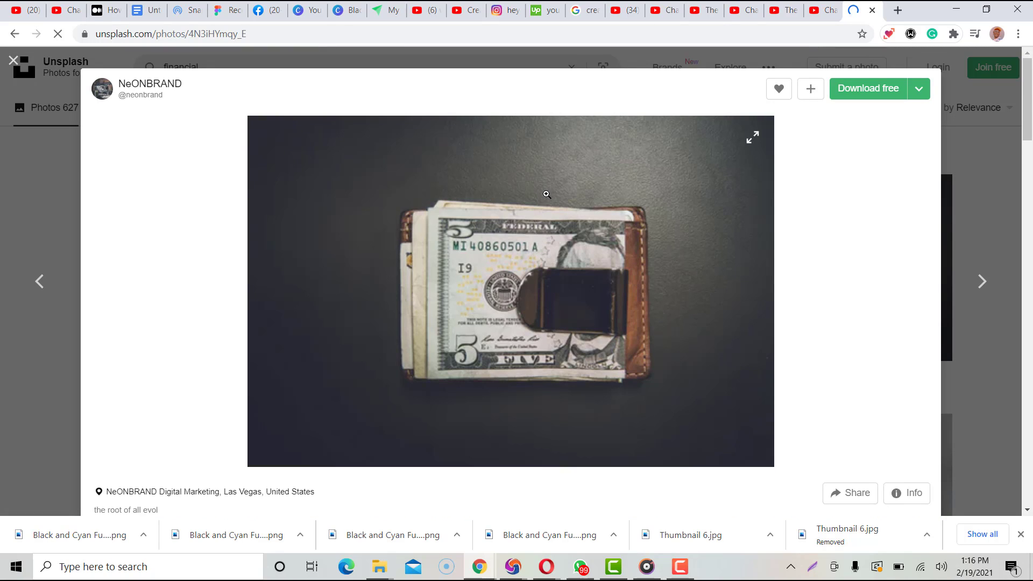
Step: Save the money-clip photo to Pictures as the JPEG 'the business and financial hacks'
right_click(572, 287)
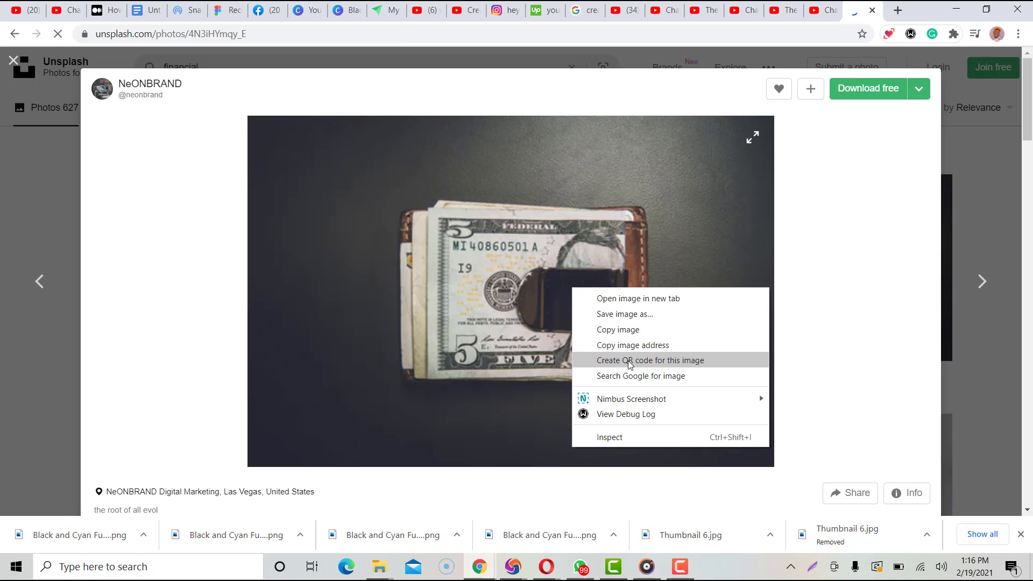
left_click(637, 313)
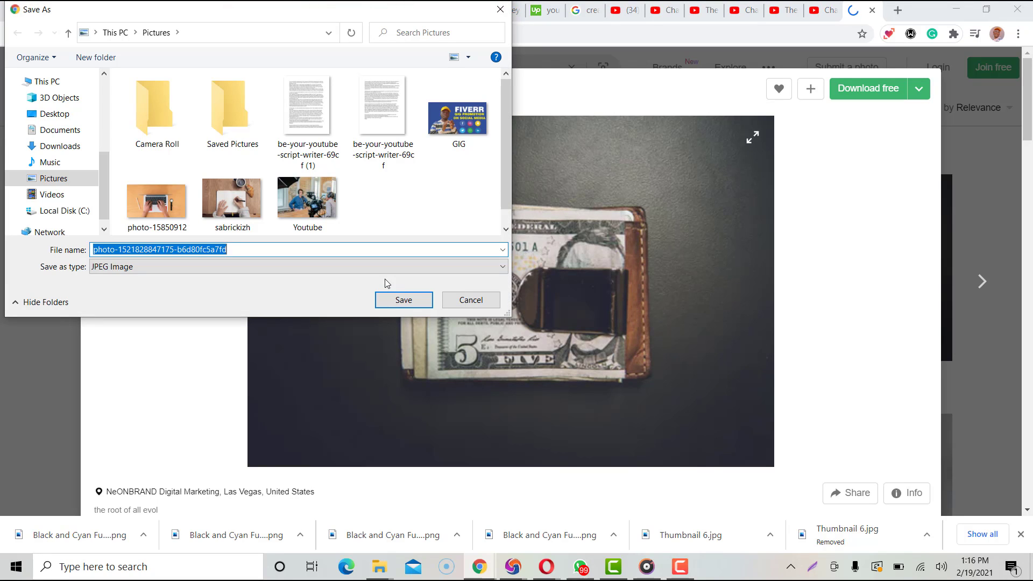
type("the f")
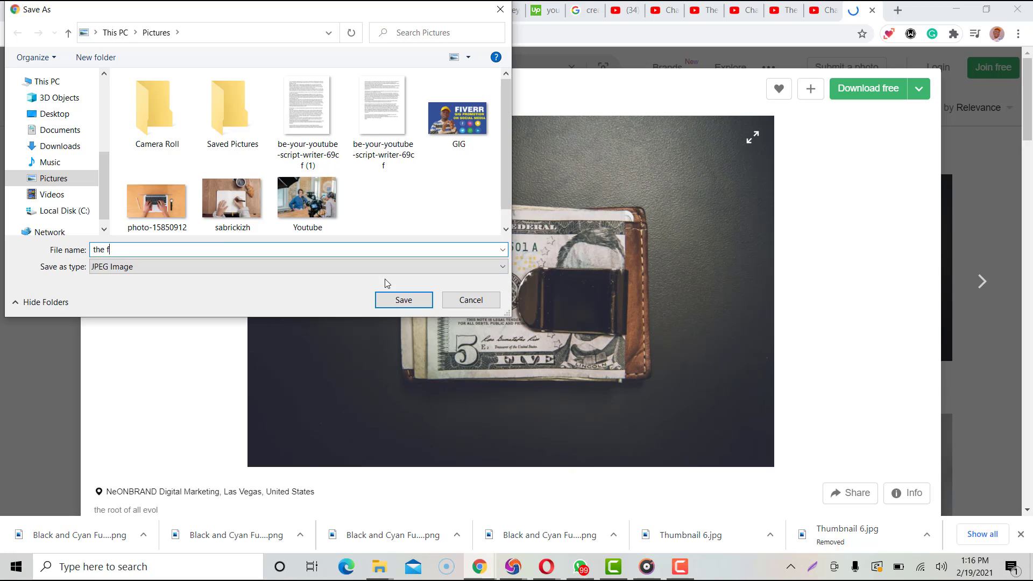
type("=busin")
key("BackSpace")
key("BackSpace")
key("BackSpace")
key("BackSpace")
key("BackSpace")
key("BackSpace")
key("BackSpace")
type("business and financial hacks")
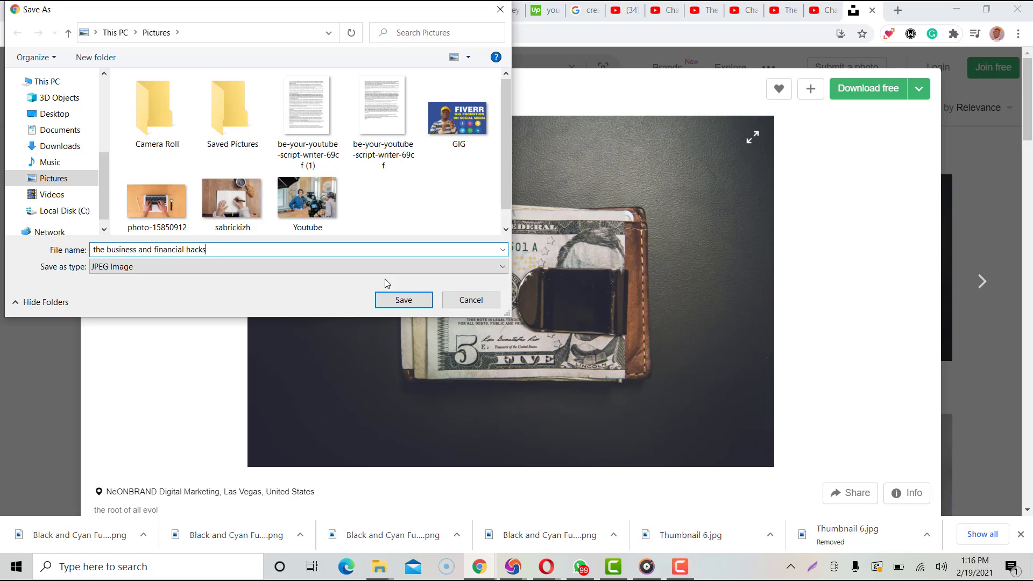
key("Return")
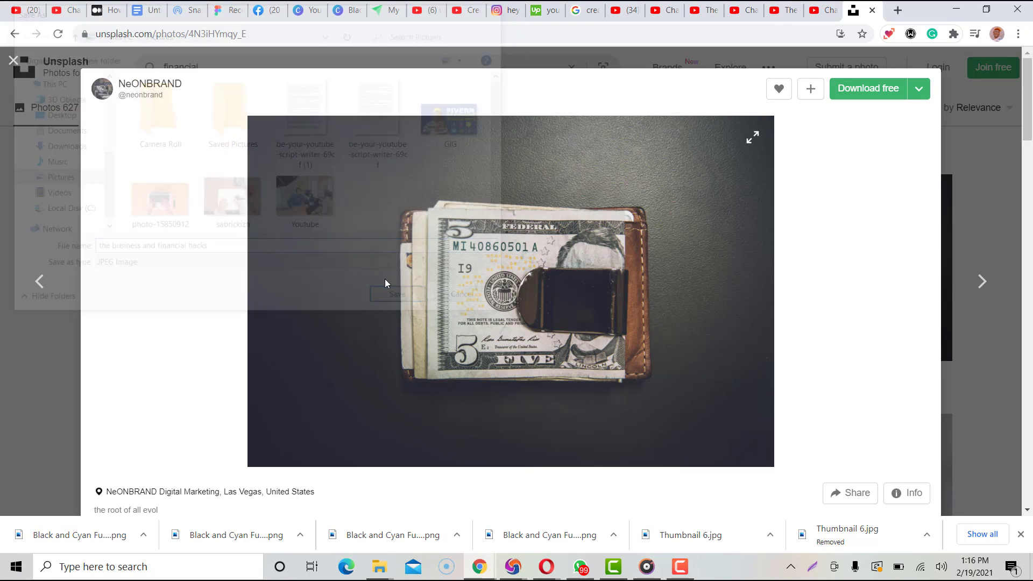
Step: Begin a profile picture upload, cancel it, then show the downloaded money-clip photo in its folder
left_click(827, 12)
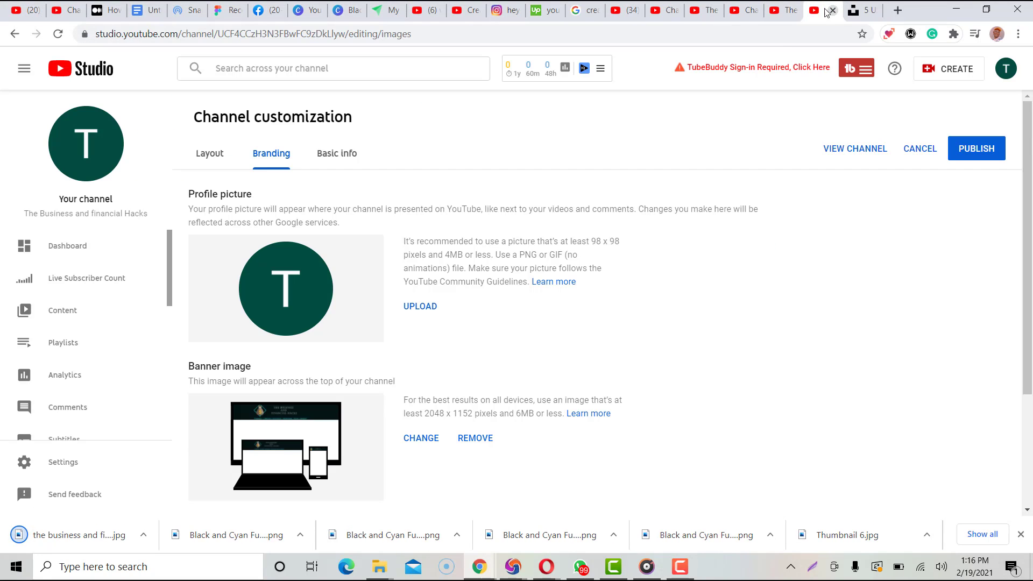
left_click(425, 313)
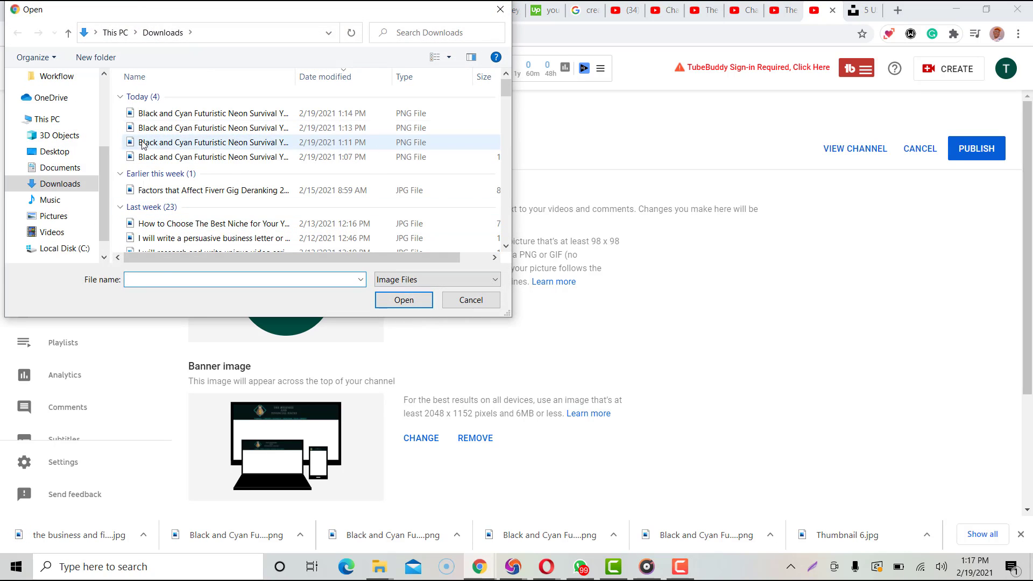
left_click(73, 185)
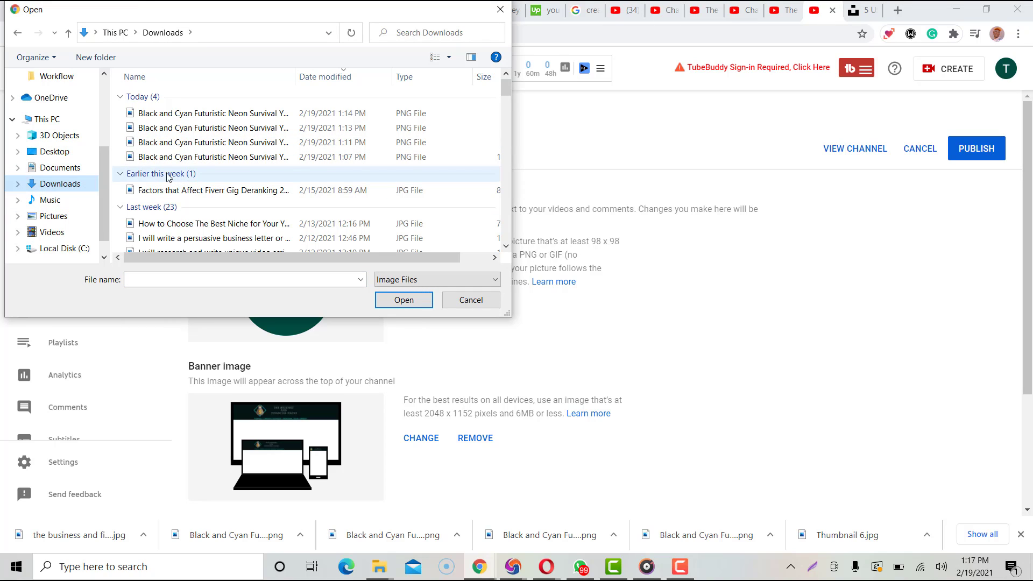
left_click(69, 168)
left_click(71, 185)
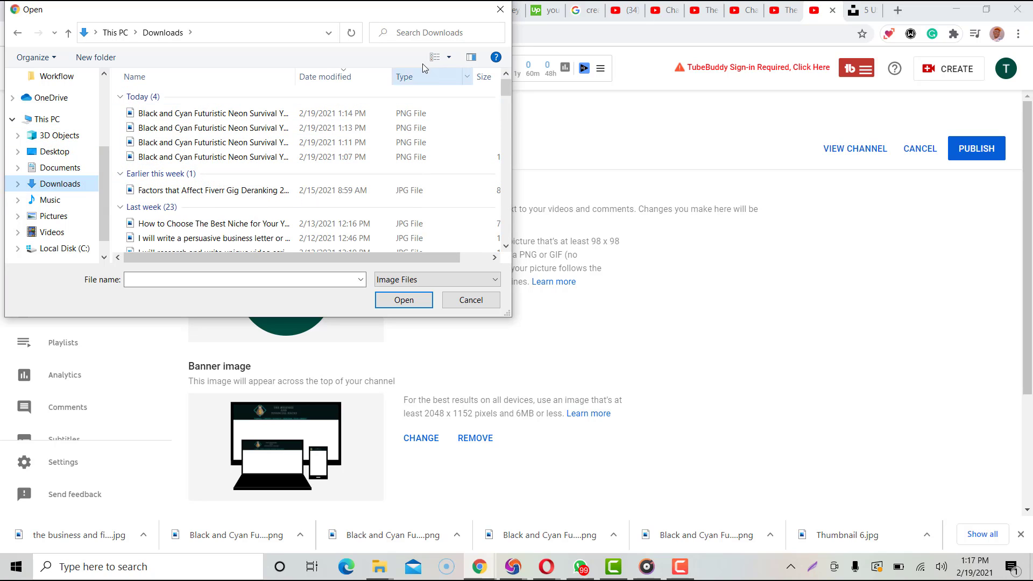
left_click(500, 10)
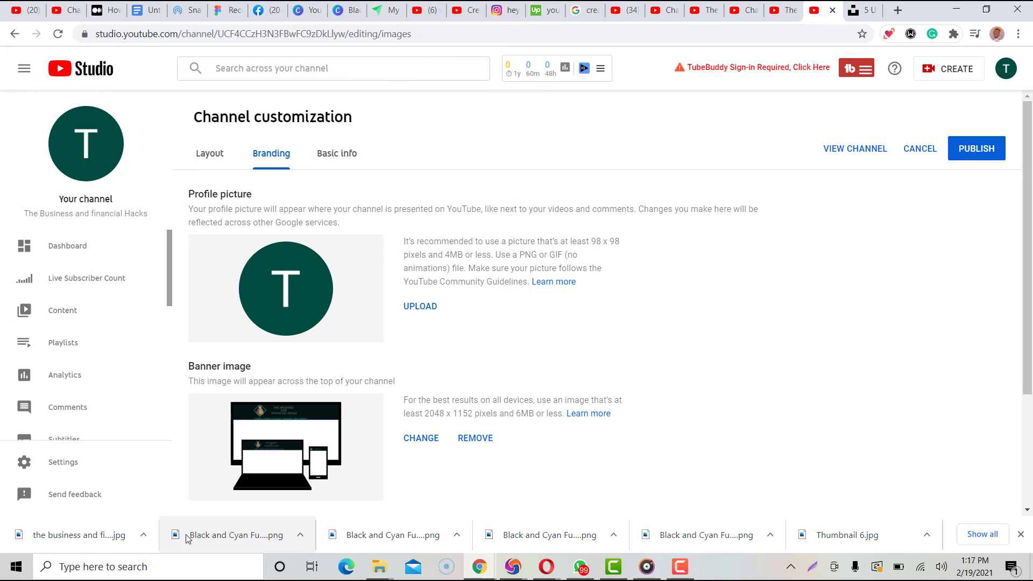
left_click(144, 535)
left_click(193, 490)
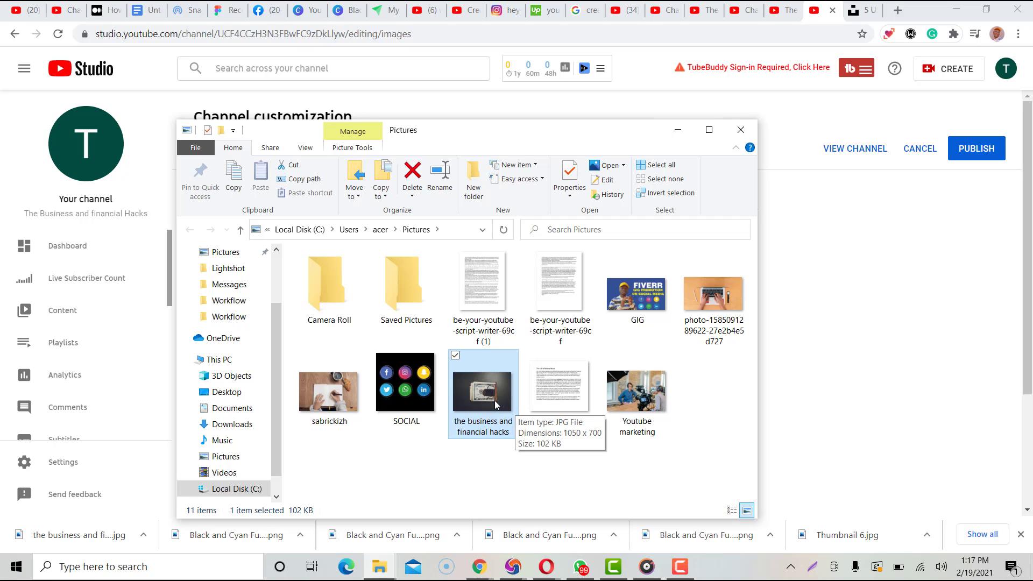
Step: Open the money-clip photo in Paint and resize it to 98 × 98 pixels without keeping proportions
right_click(496, 399)
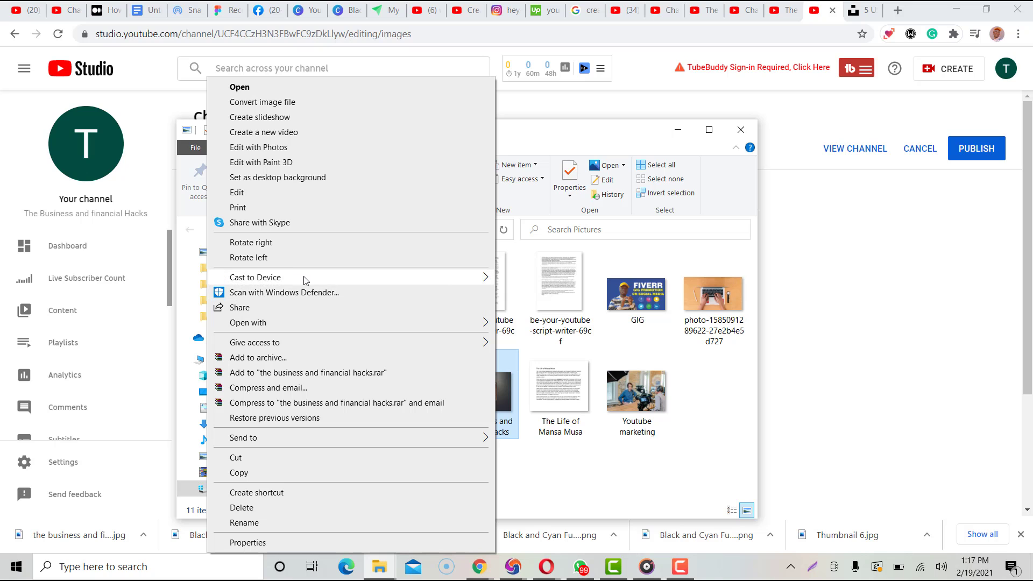
mouse_move(305, 326)
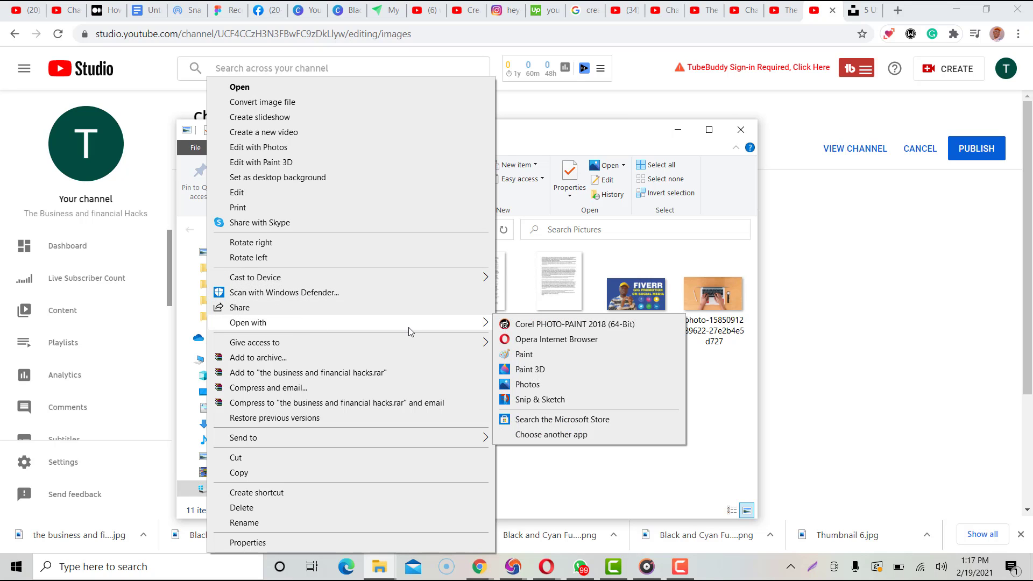
left_click(524, 355)
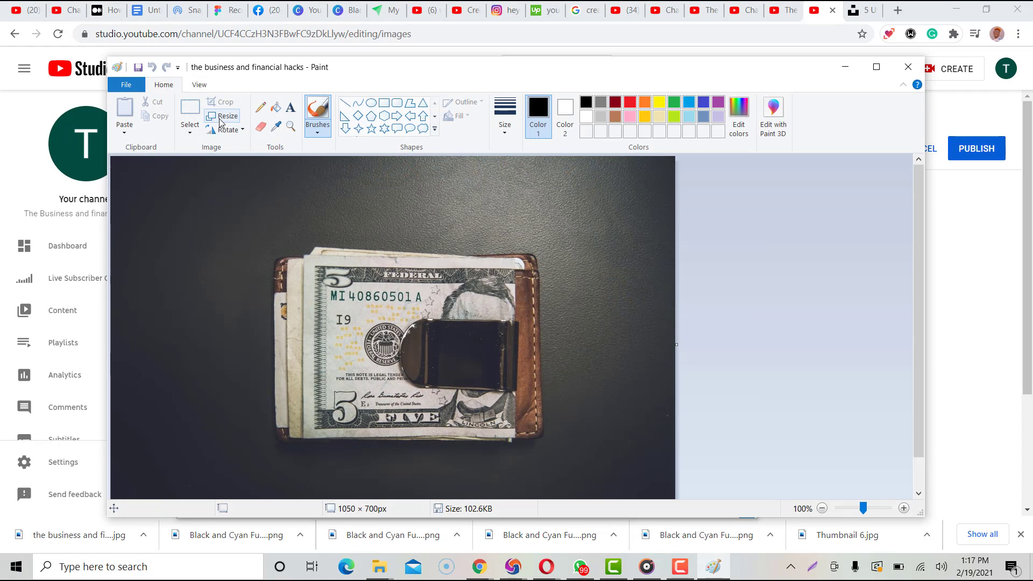
left_click(223, 116)
left_click(244, 173)
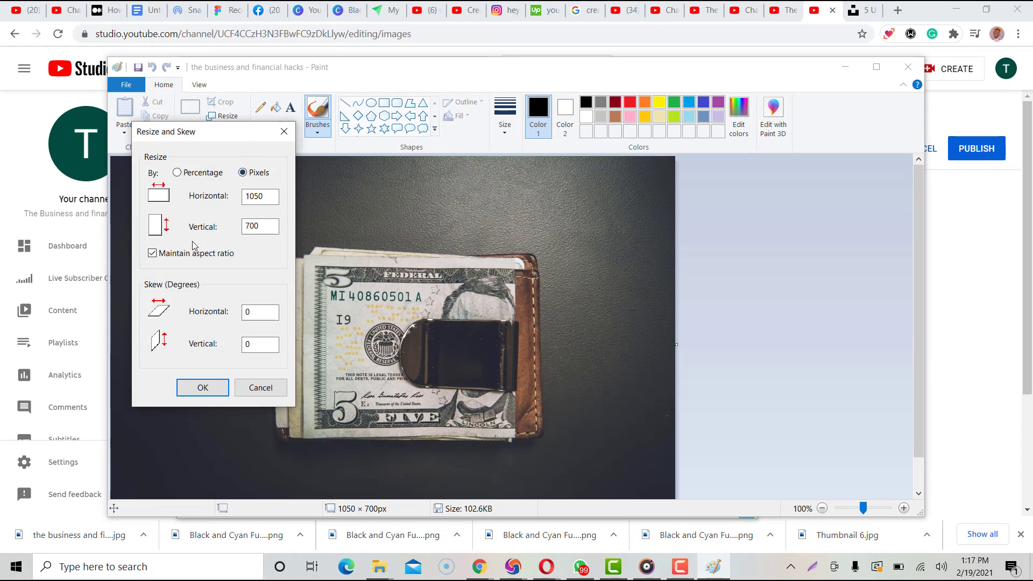
left_click(153, 253)
left_click(265, 199)
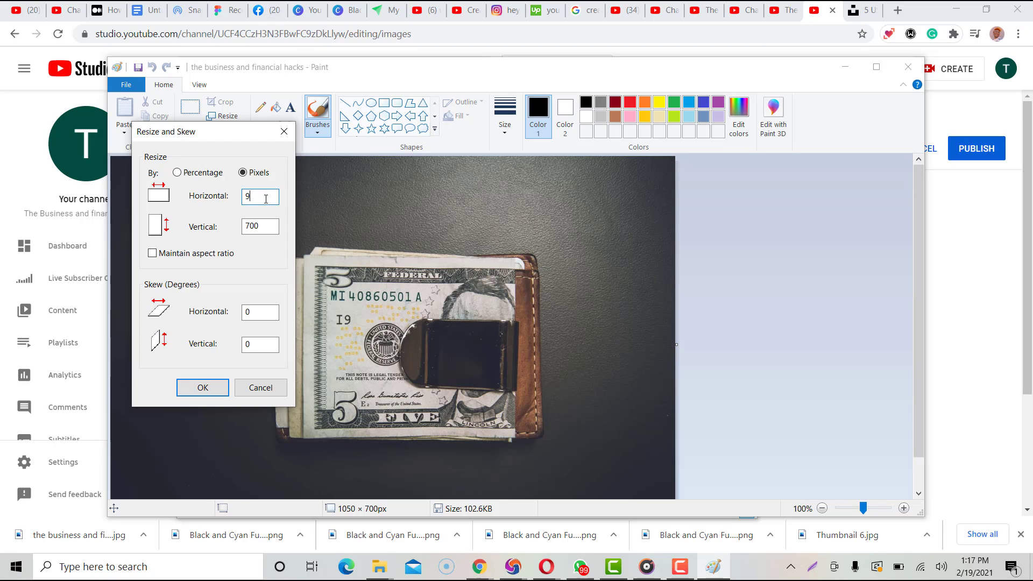
key("Tab")
type("9")
key("Return")
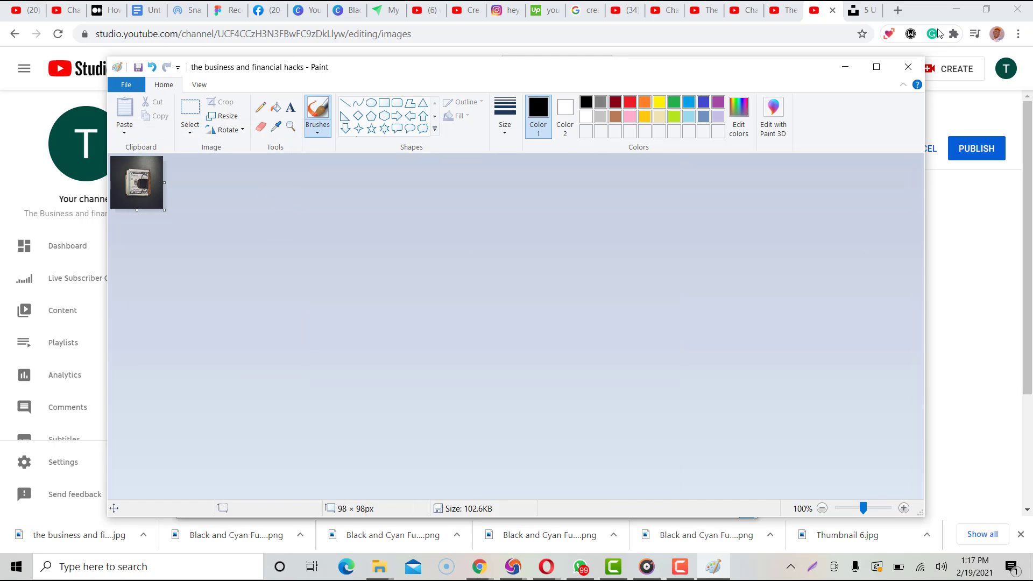
Step: Close Paint, saving the resized photo, and return to Channel customization
left_click(907, 67)
left_click(491, 311)
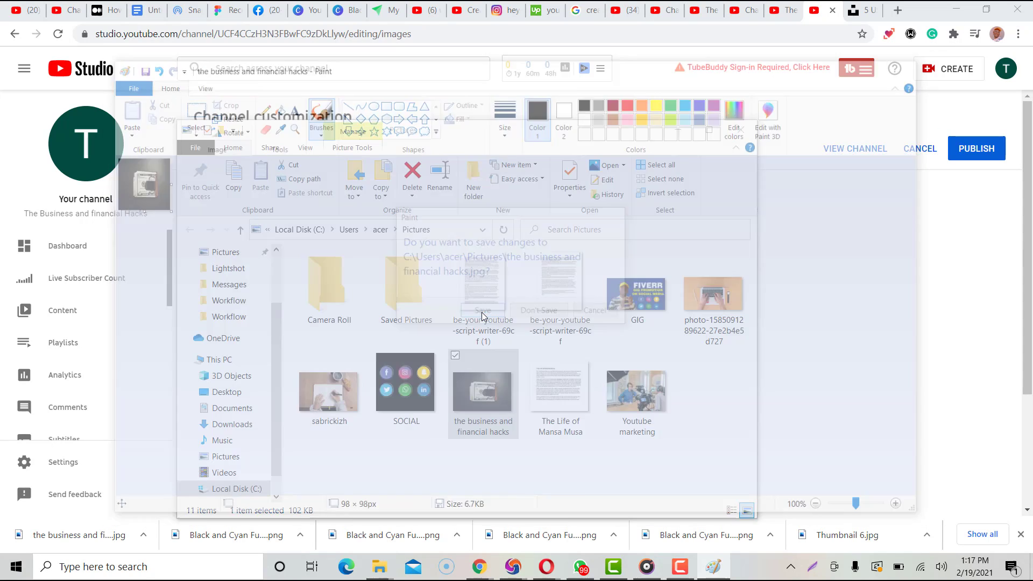
left_click(678, 135)
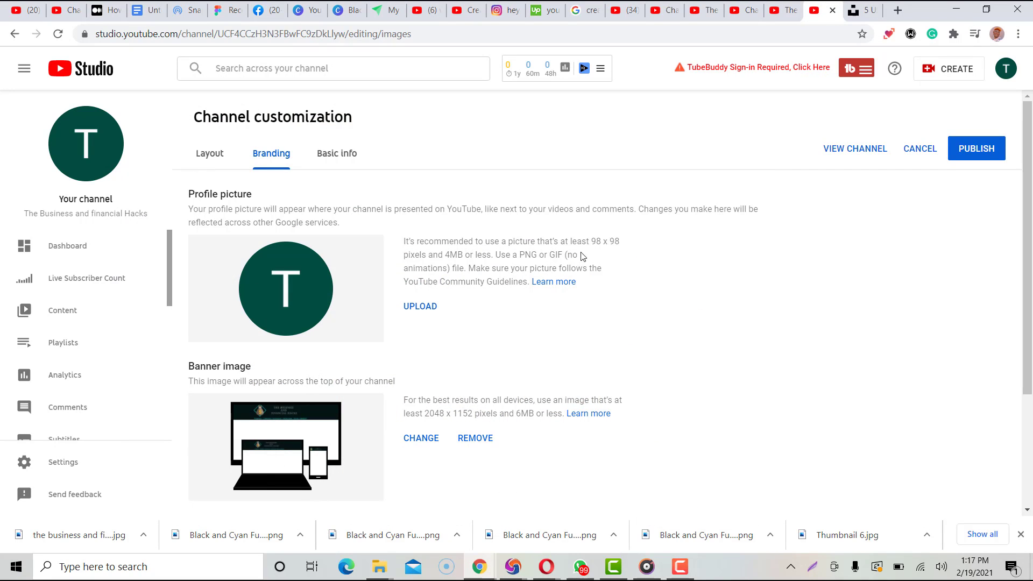
Step: Upload the business and financial hacks photo from Pictures as the profile picture and accept the crop
left_click(421, 307)
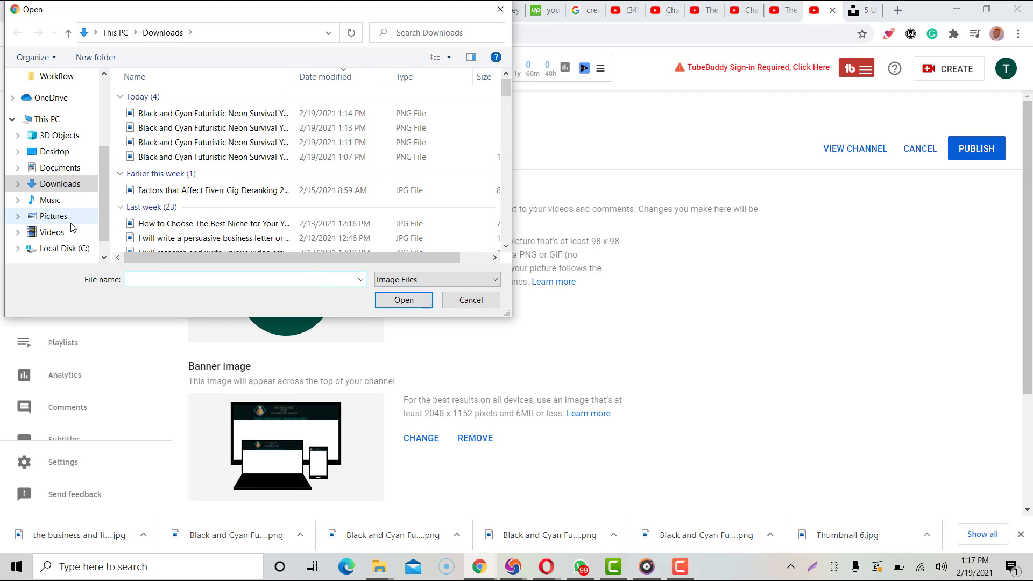
left_click(69, 222)
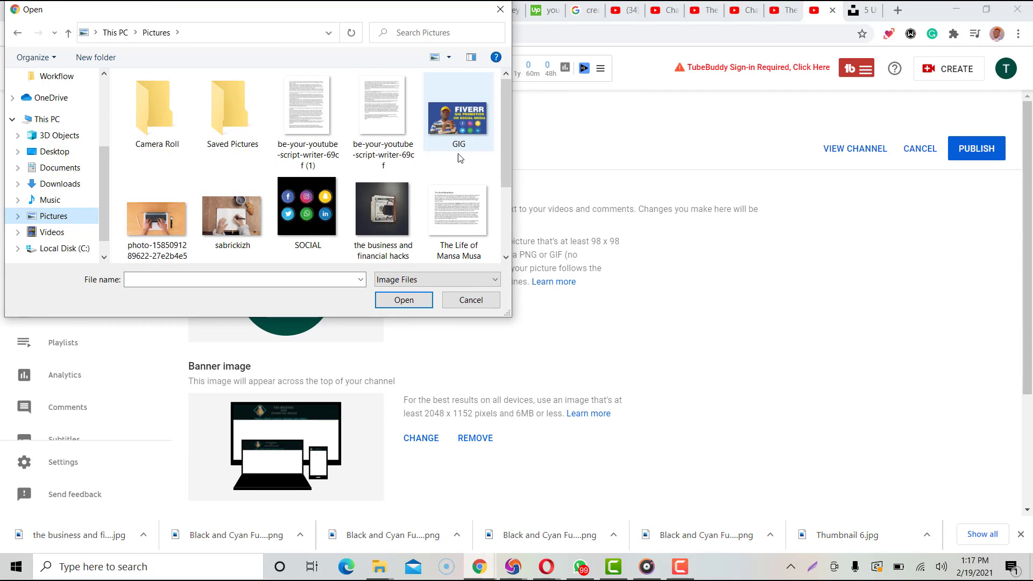
left_click(377, 209)
left_click(411, 300)
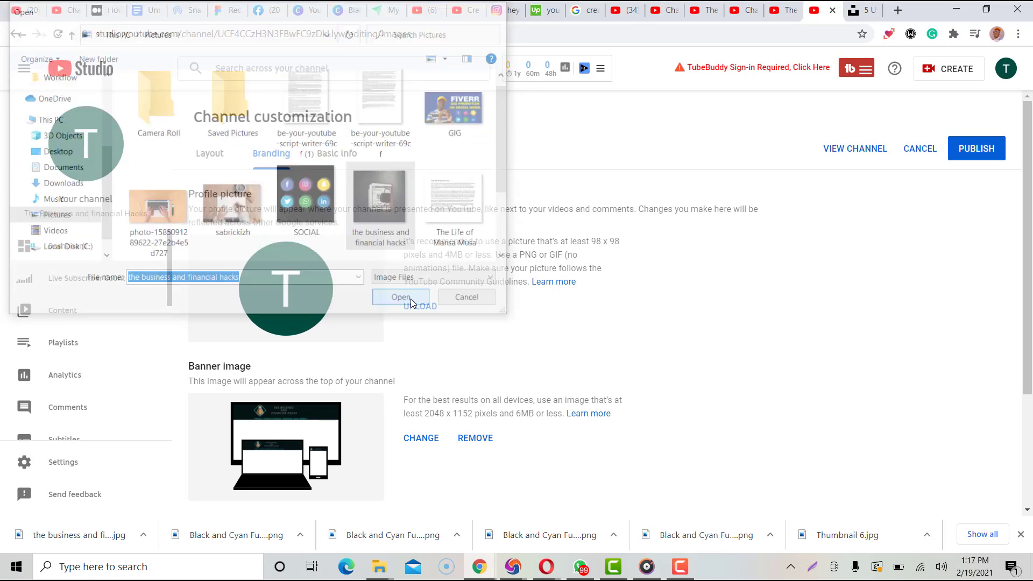
scroll(626, 296, "down", 3)
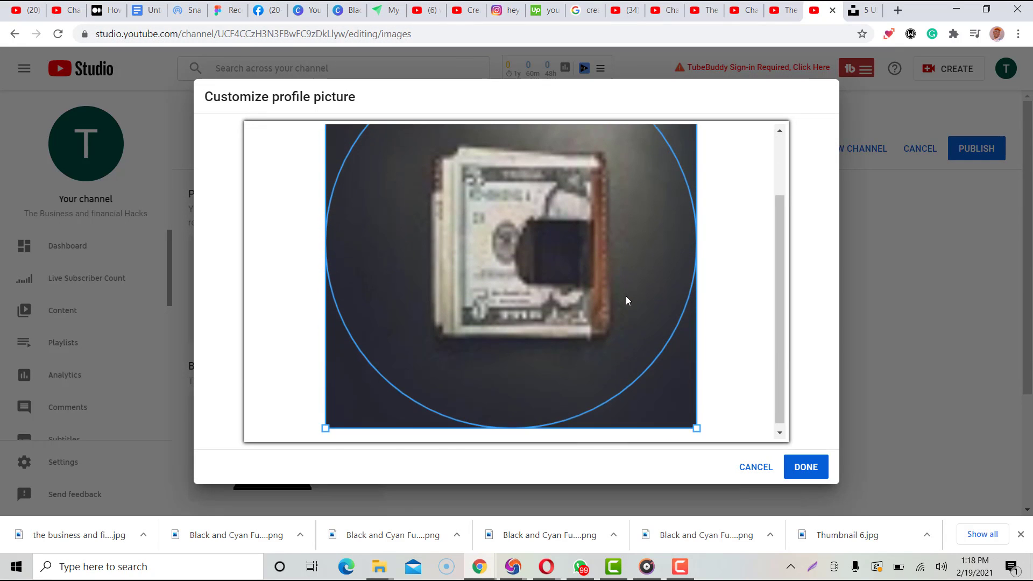
scroll(601, 278, "up", 3)
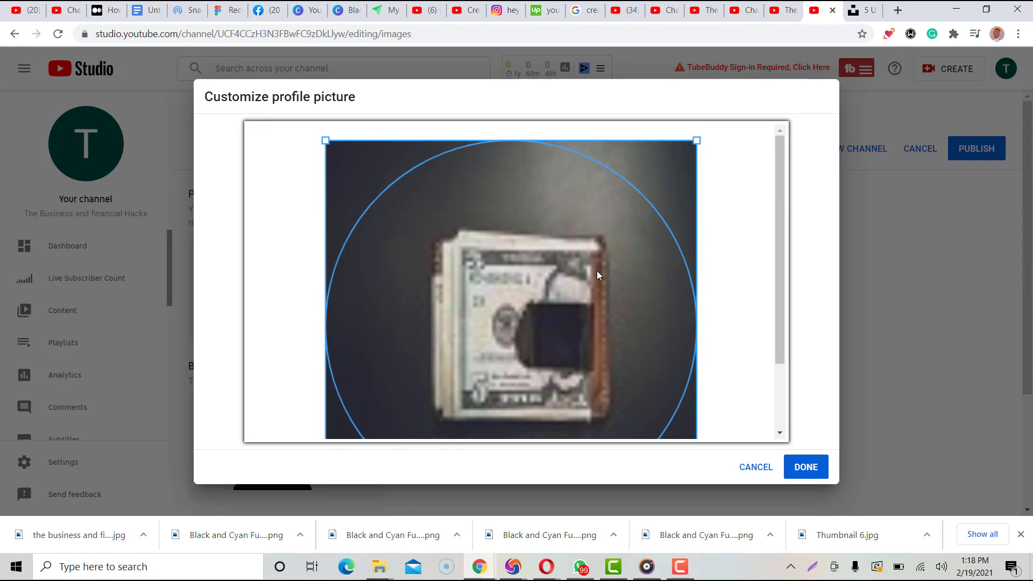
scroll(597, 275, "down", 3)
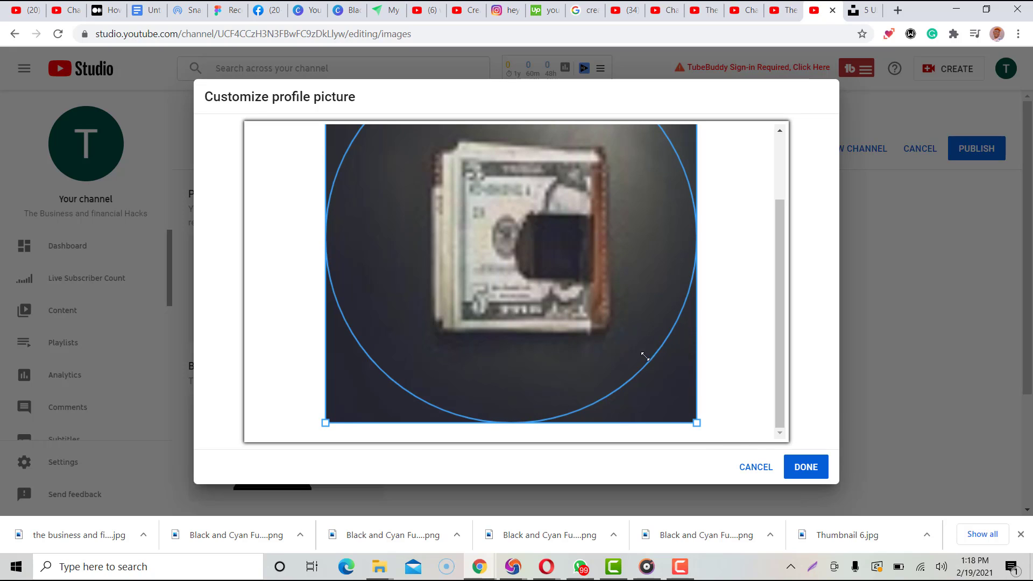
left_click(822, 477)
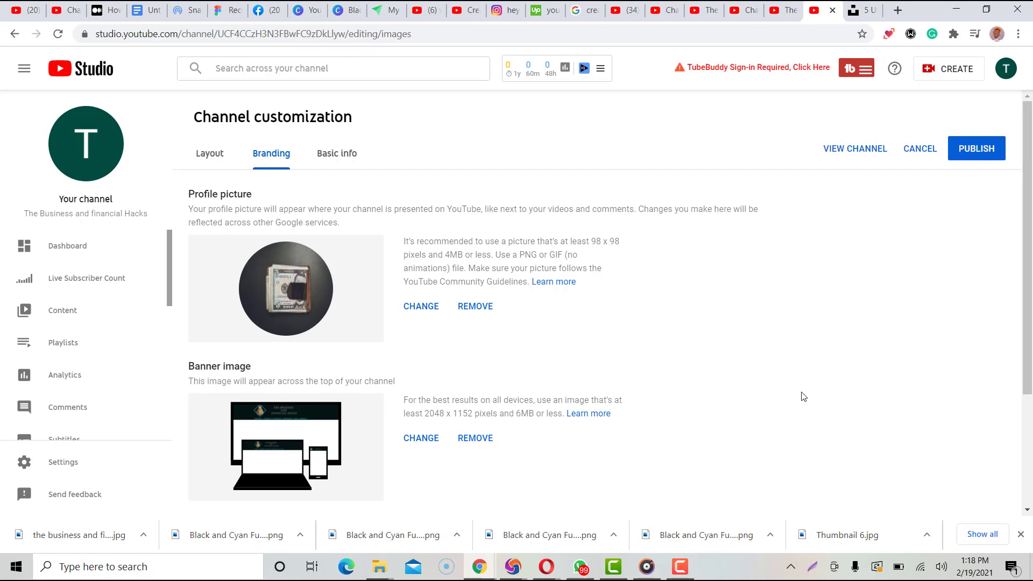
Step: Publish the updated channel branding
scroll(807, 391, "down", 3)
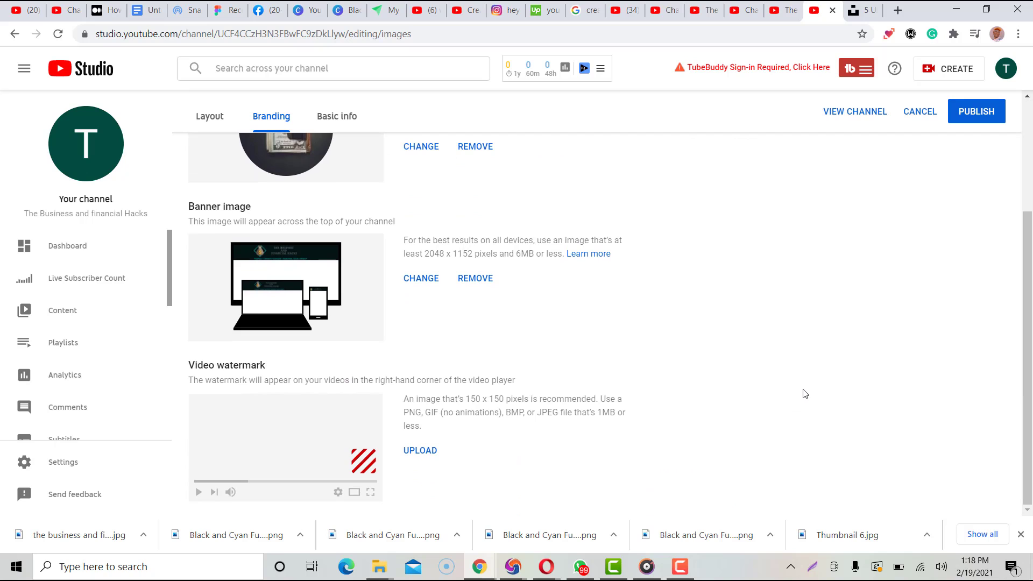
scroll(805, 394, "up", 3)
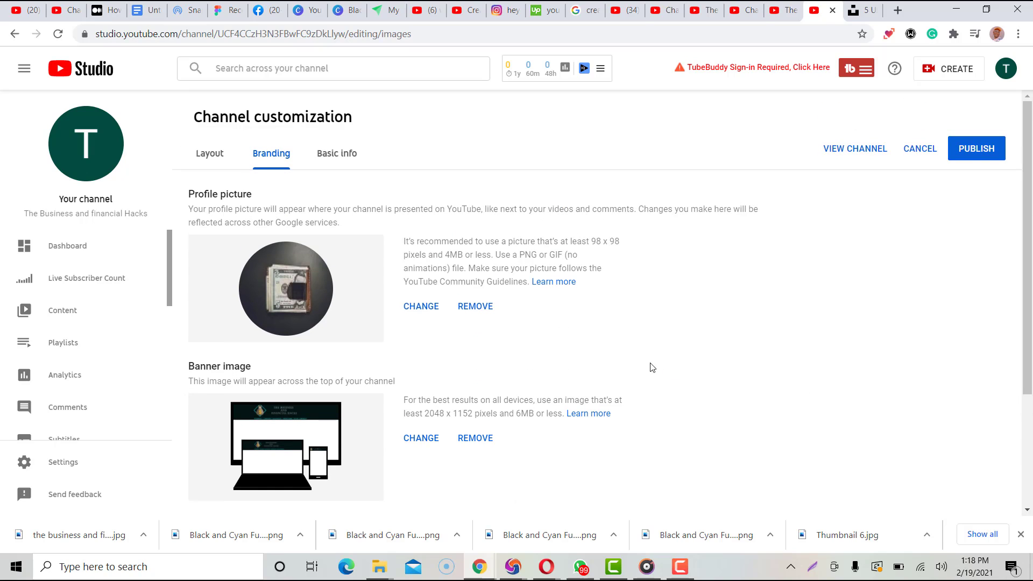
left_click(985, 156)
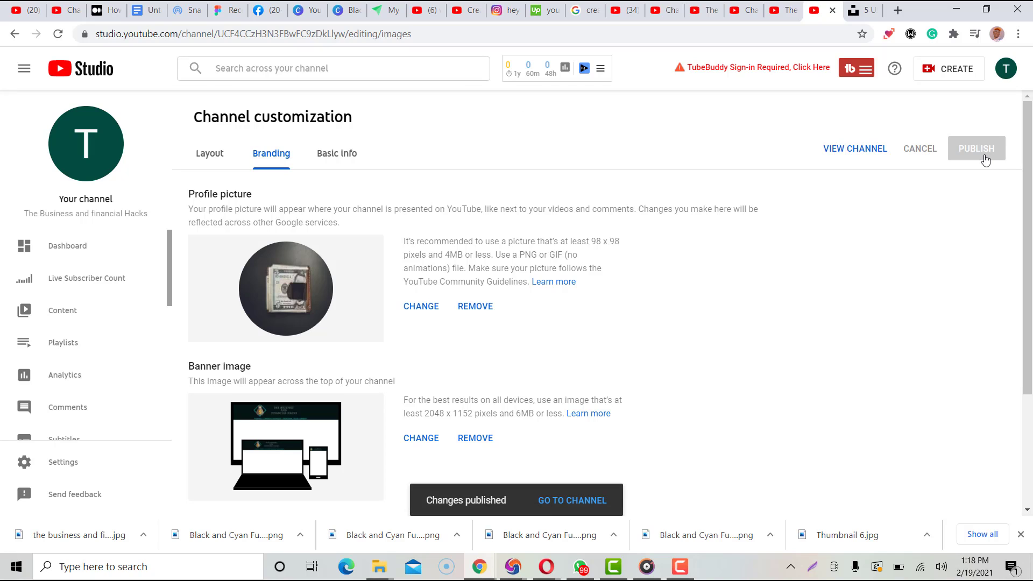
Step: From the public channel's About section, reopen Channel customization in YouTube Studio
left_click(579, 508)
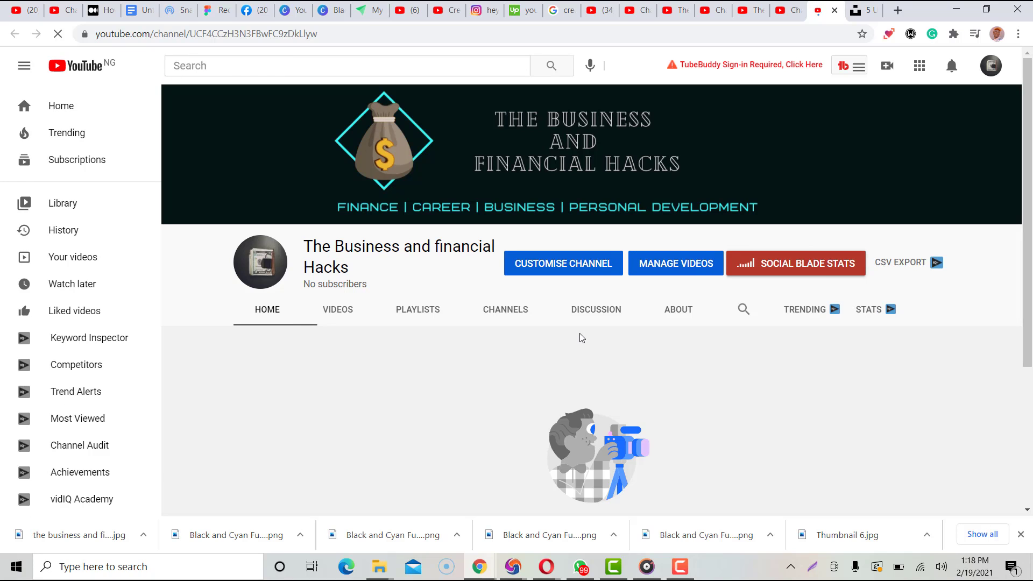
left_click(676, 315)
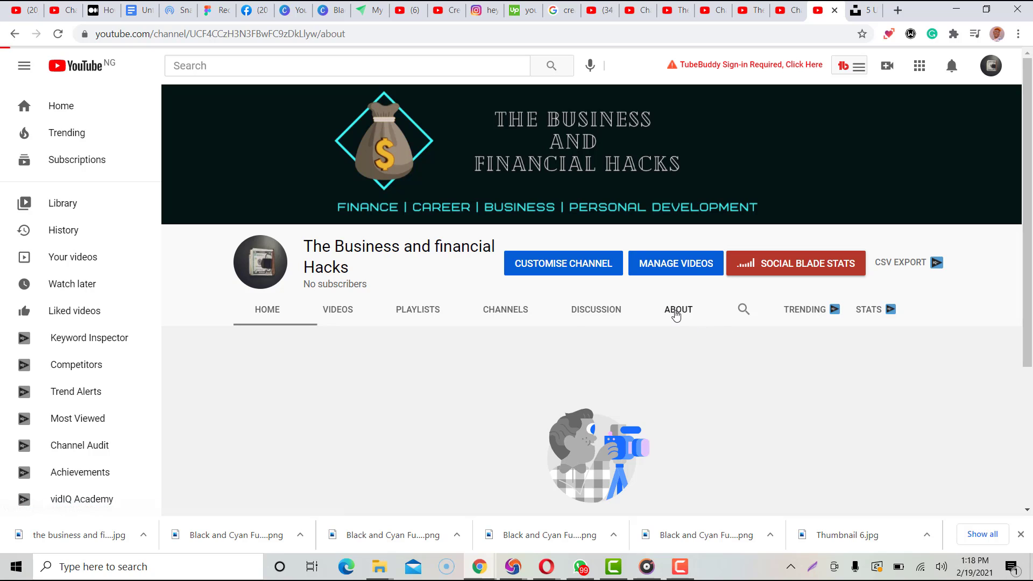
scroll(644, 376, "down", 4)
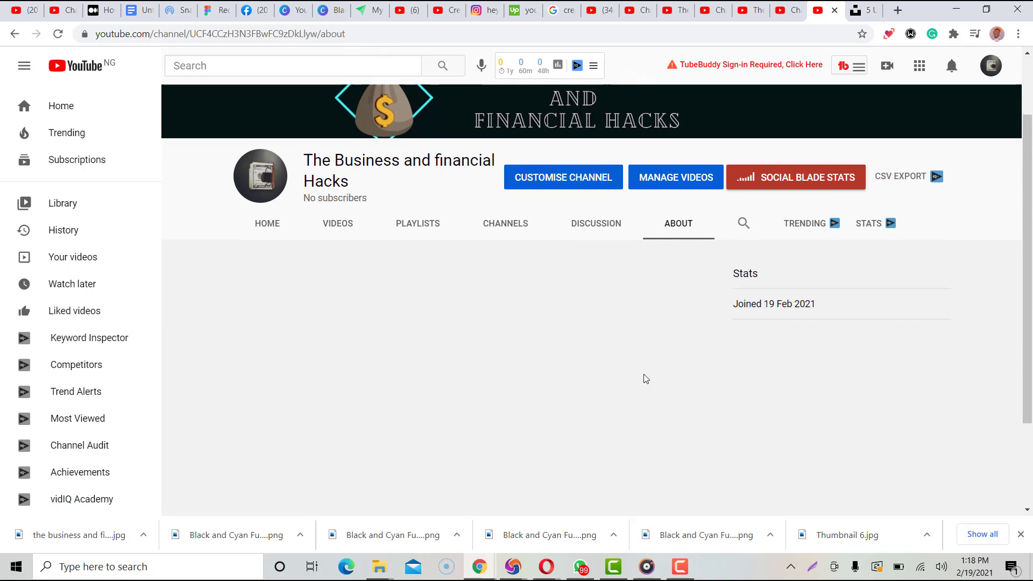
scroll(643, 376, "up", 4)
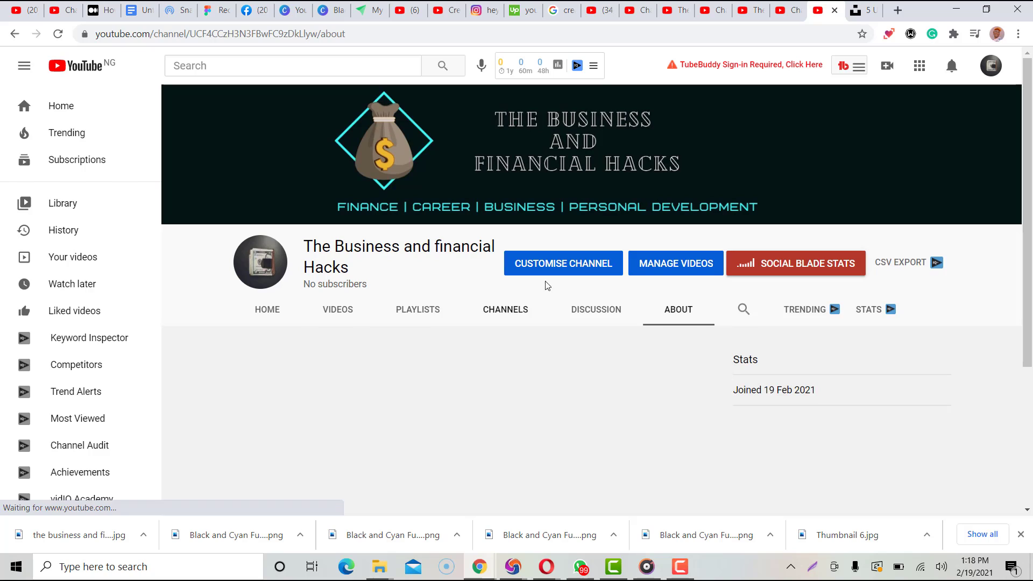
left_click(583, 267)
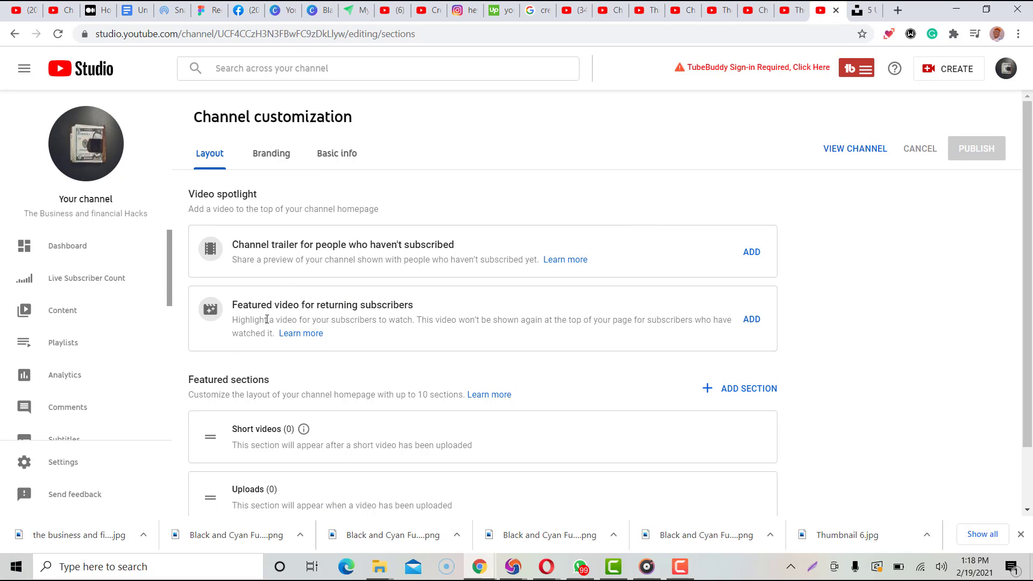
Step: In Settings > Channel basic info, choose Nigeria as the country of residence
left_click(63, 462)
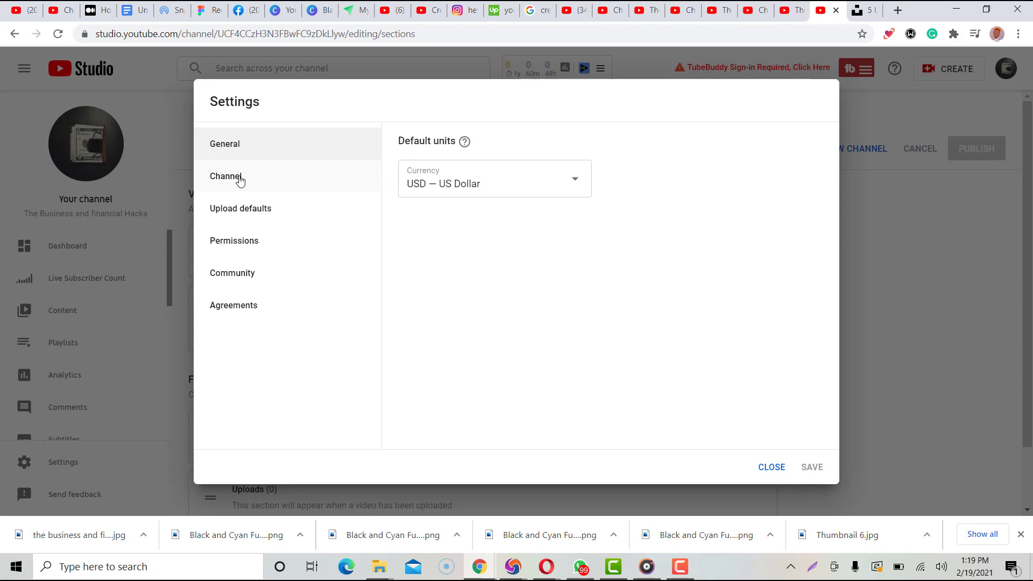
left_click(240, 177)
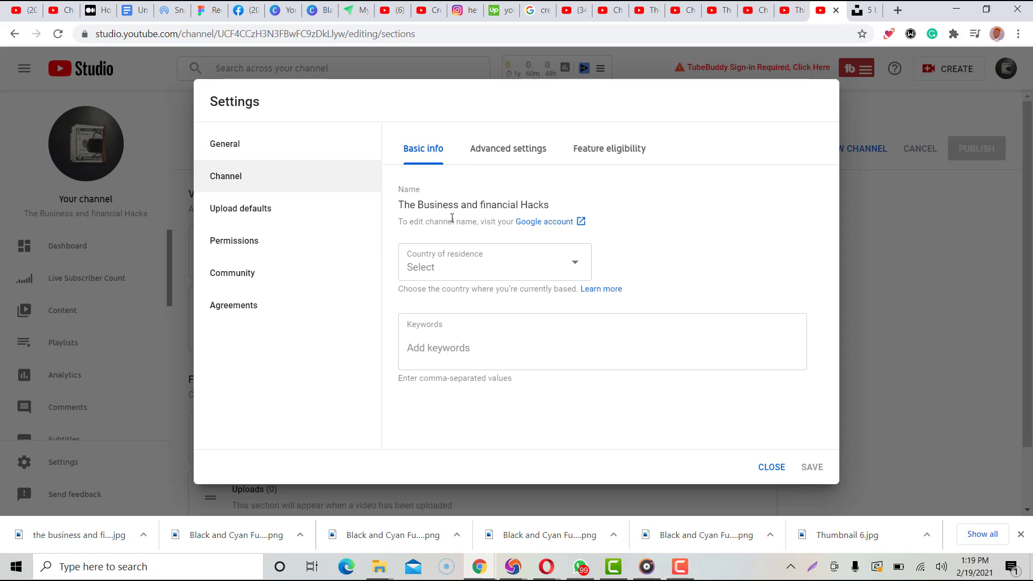
left_click(530, 265)
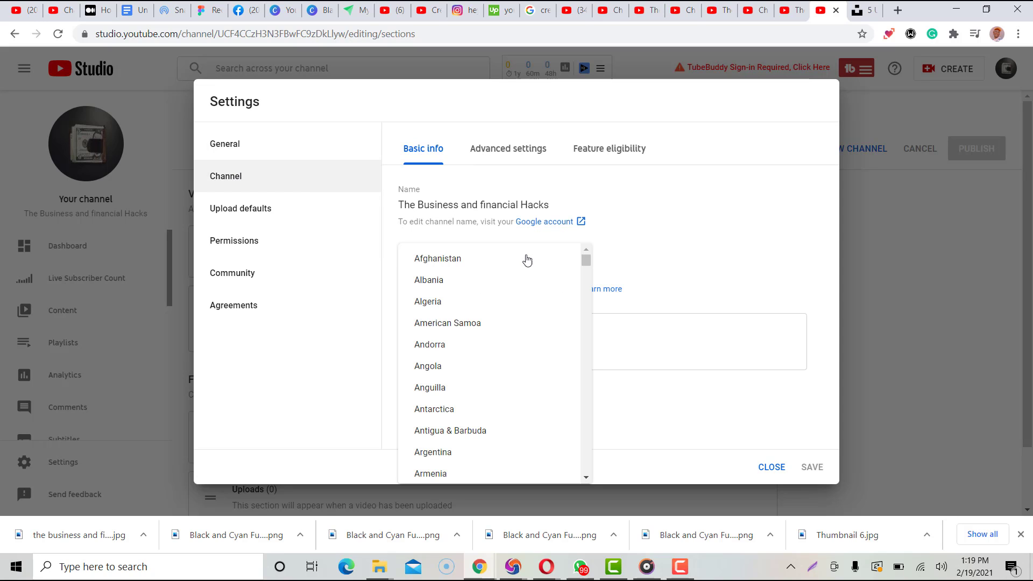
scroll(544, 346, "down", 17)
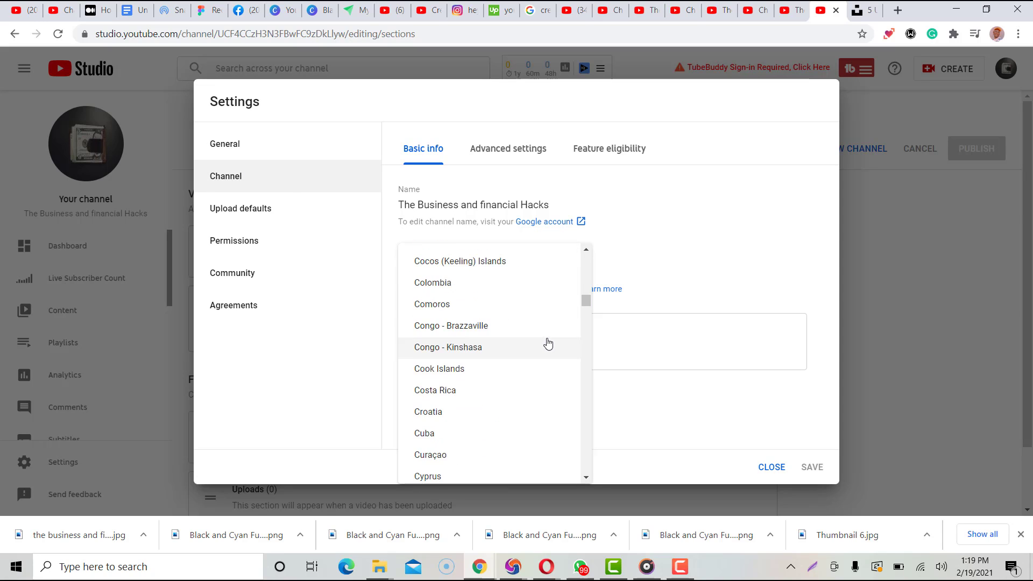
scroll(548, 339, "down", 20)
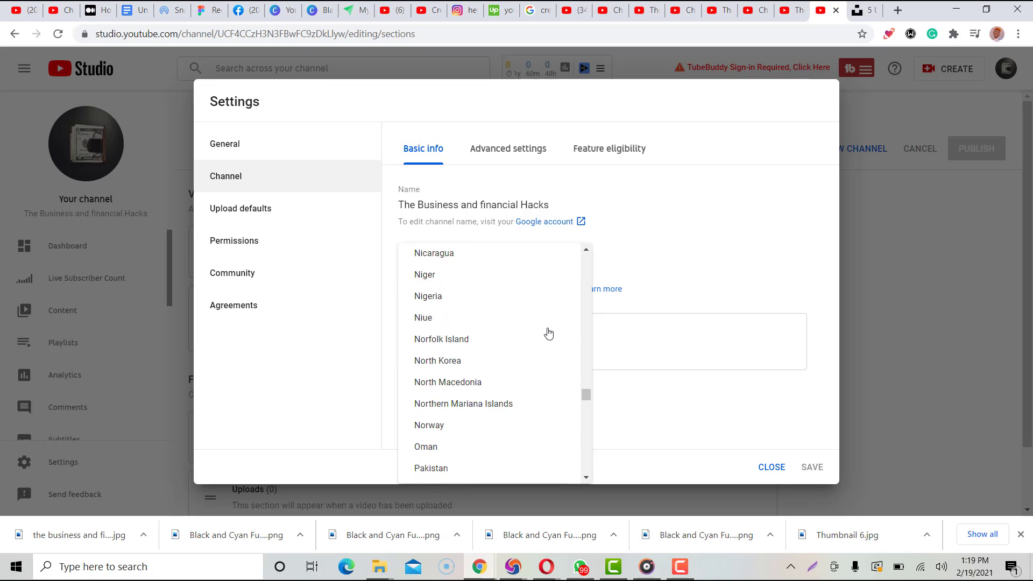
scroll(548, 335, "down", 20)
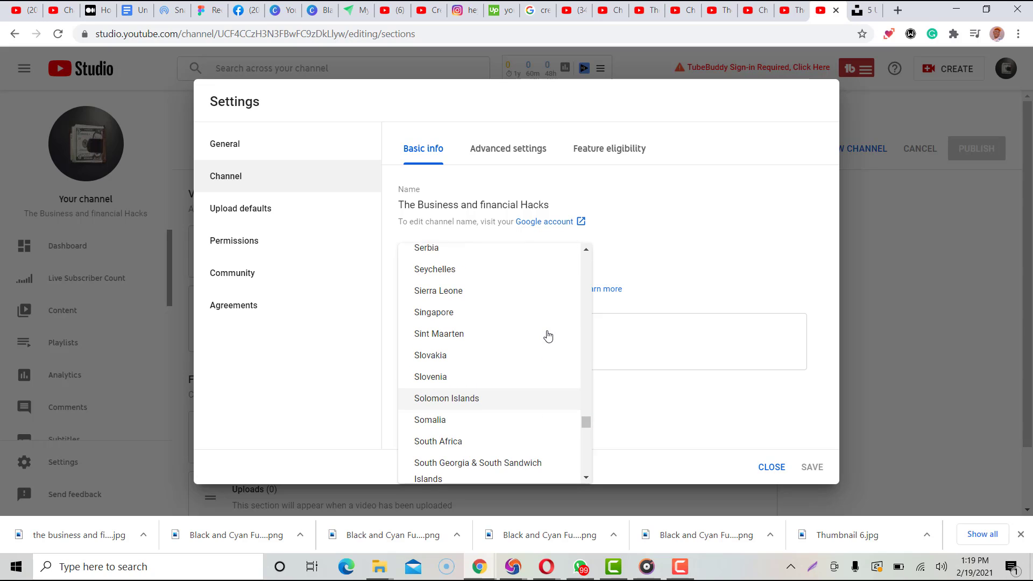
scroll(548, 336, "down", 3)
scroll(548, 334, "up", 17)
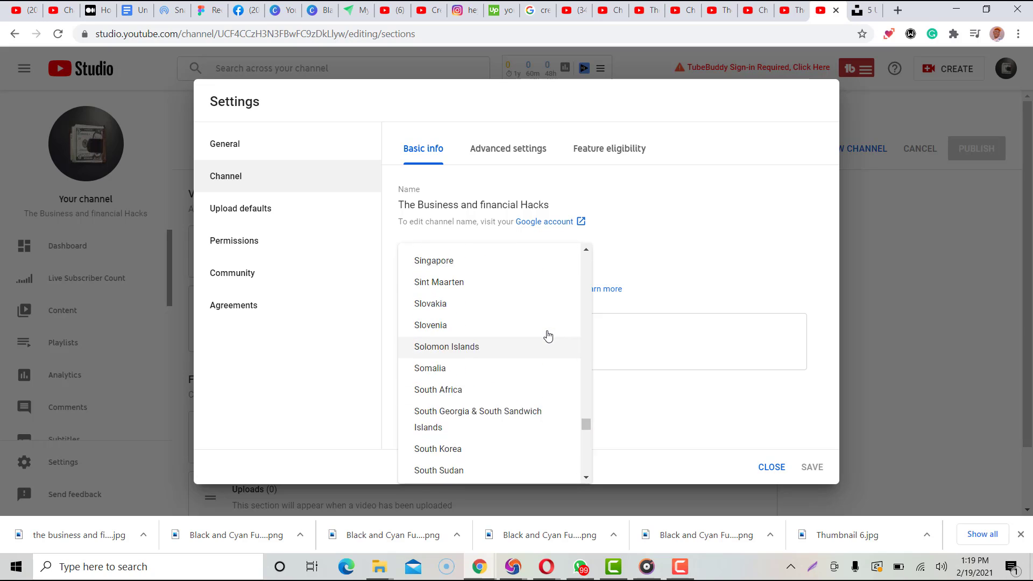
scroll(548, 334, "down", 1)
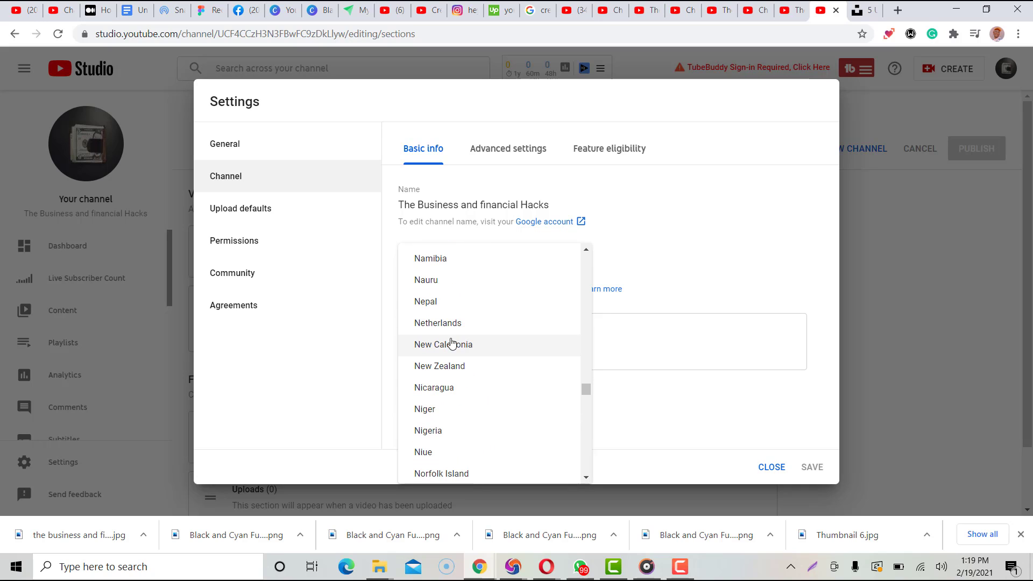
left_click(427, 429)
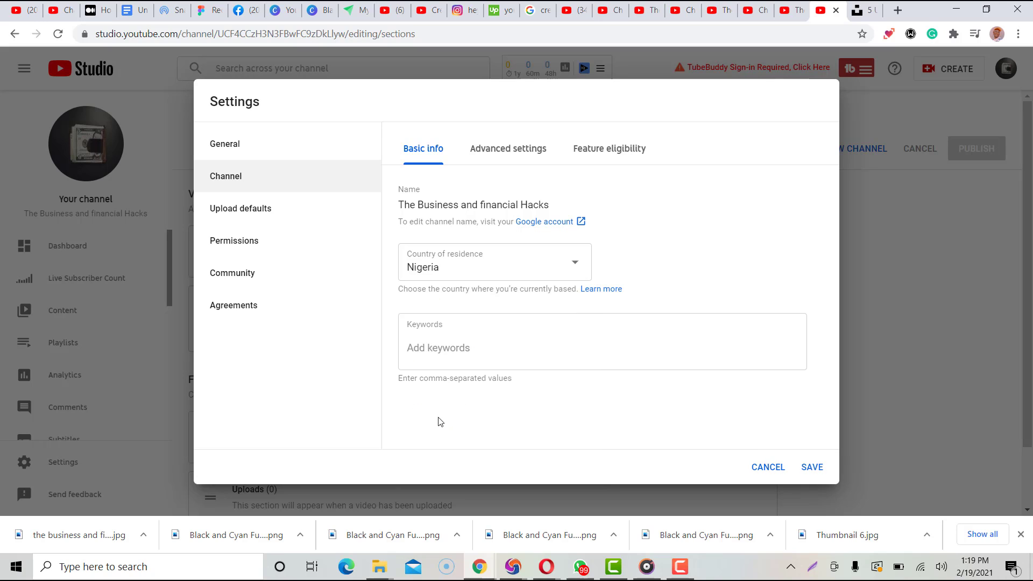
left_click(459, 347)
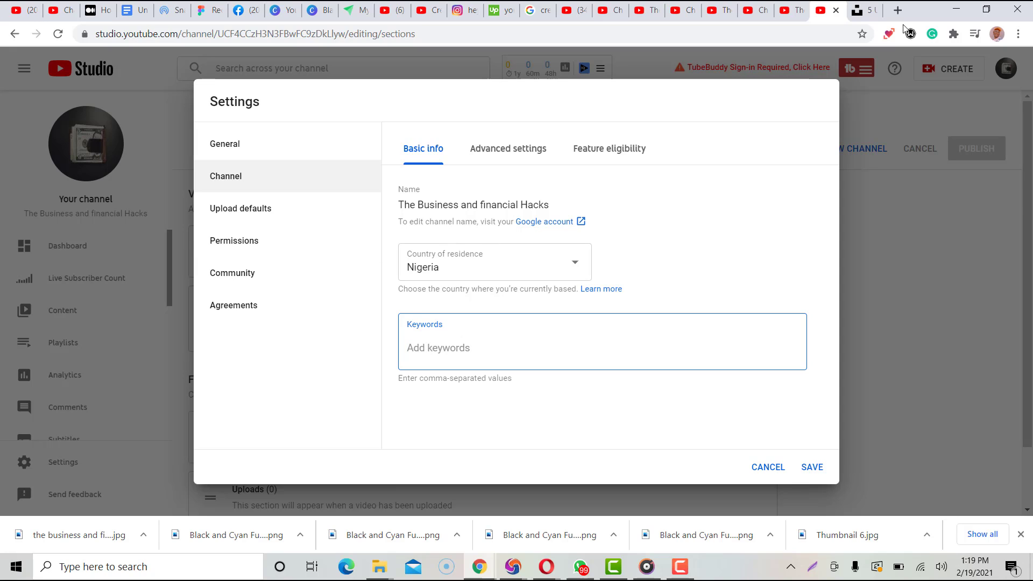
Step: Enter financial, business and motivation as comma-separated channel keywords
type("financial,")
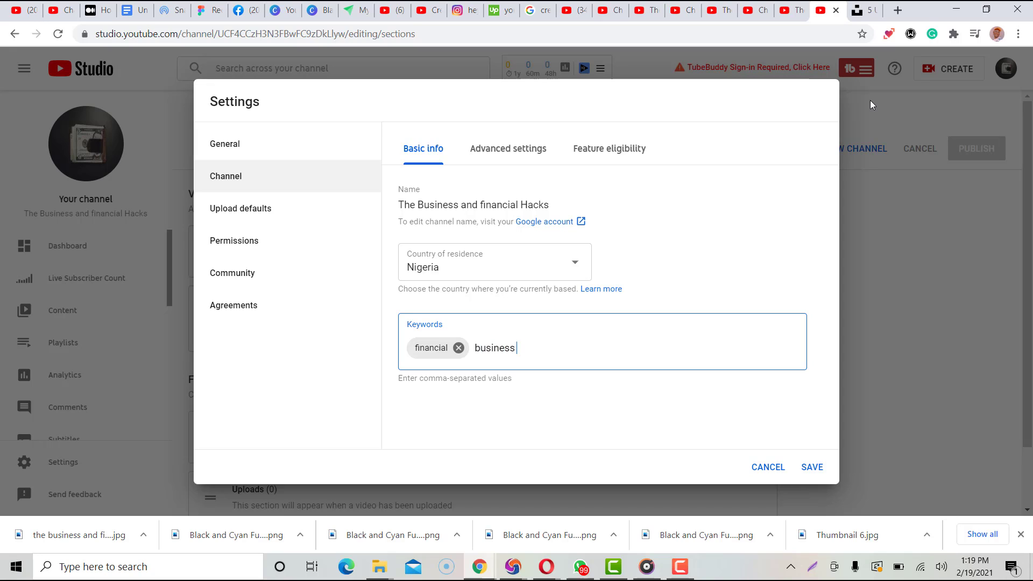
type(",")
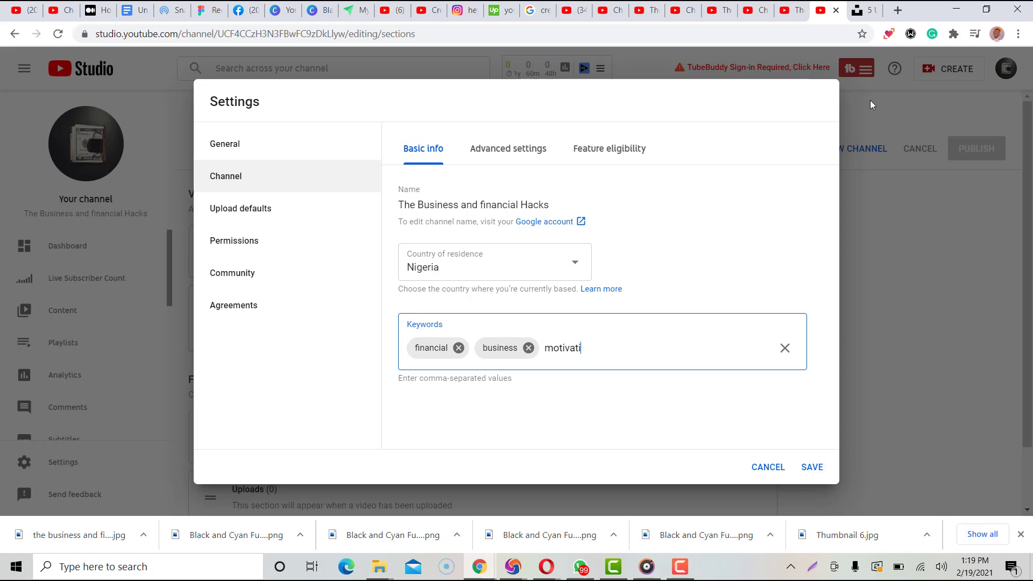
type("motivation,")
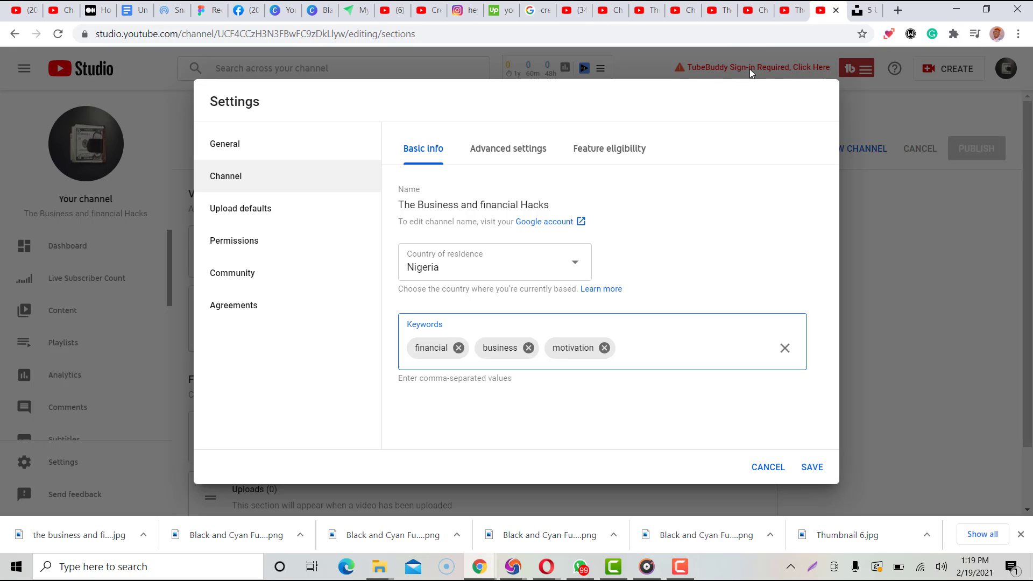
left_click(897, 11)
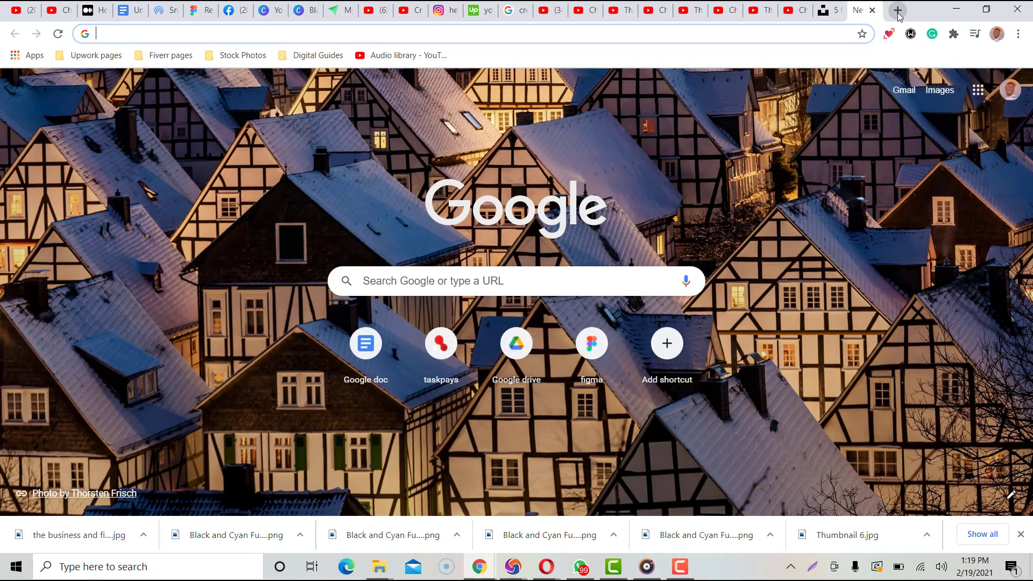
Step: Google 'best keywords for financial youtube channels' and paste 'youtube finance' into the channel keywords
type("best")
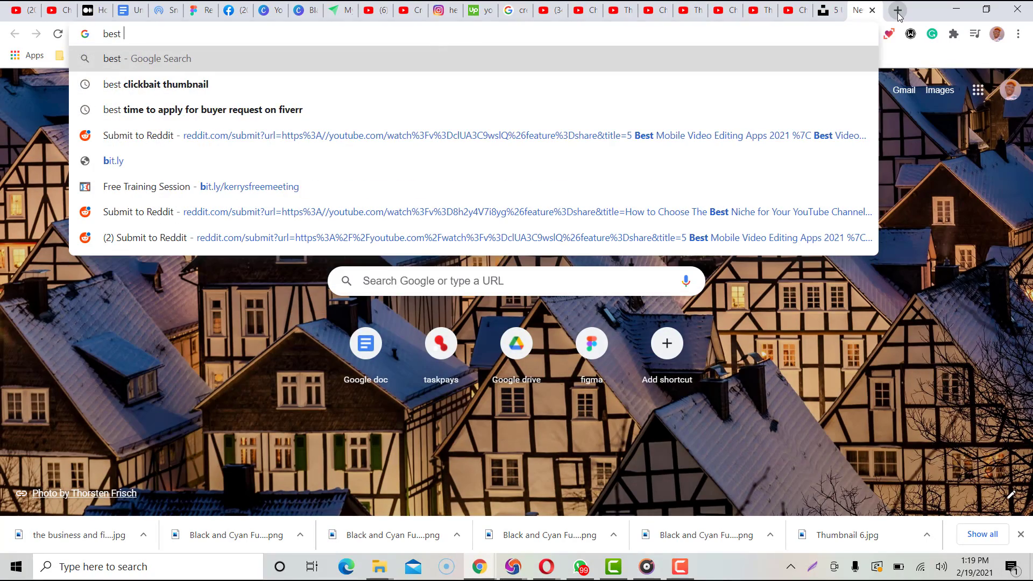
type(" keywords")
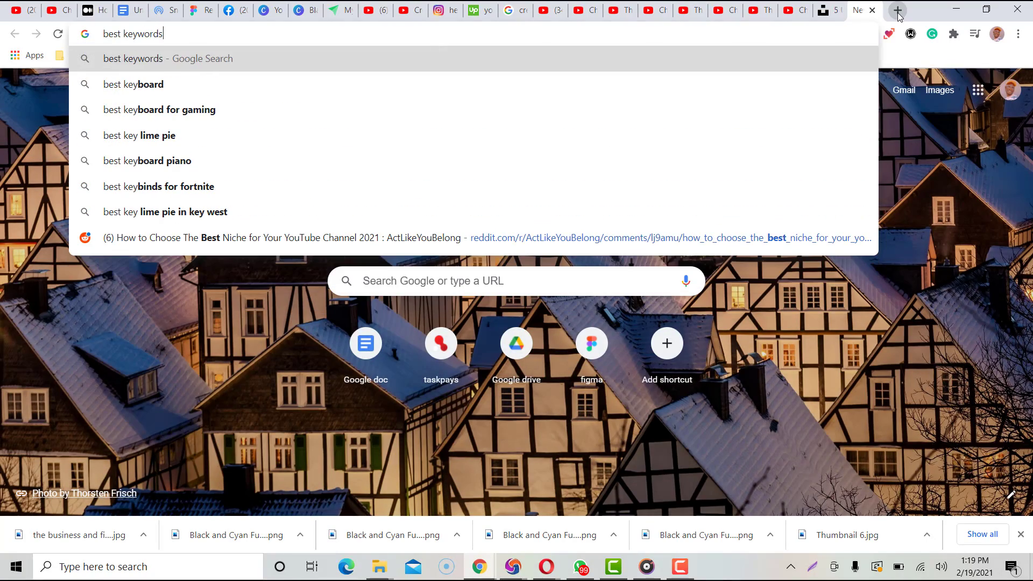
type(" for ")
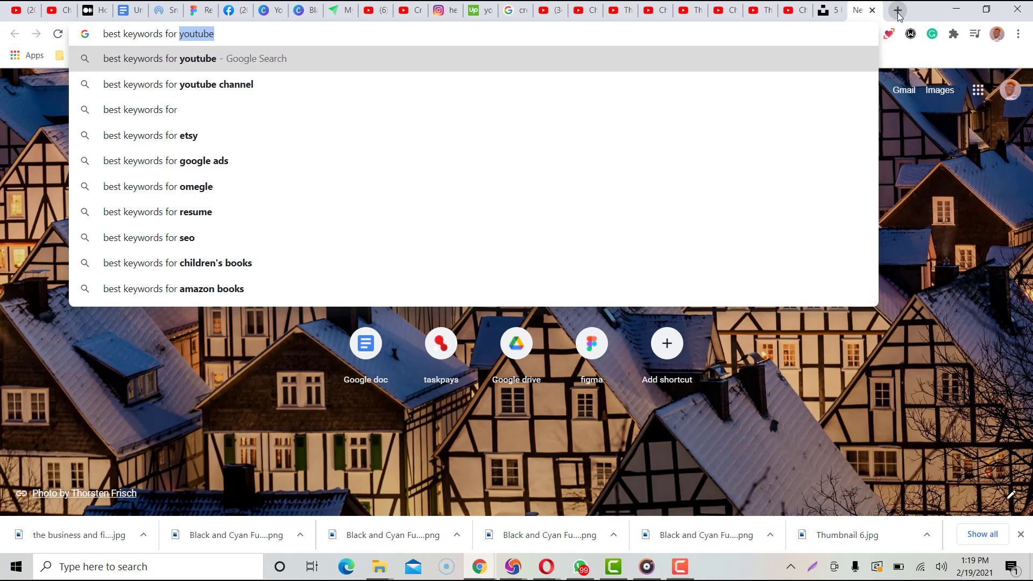
type("financial")
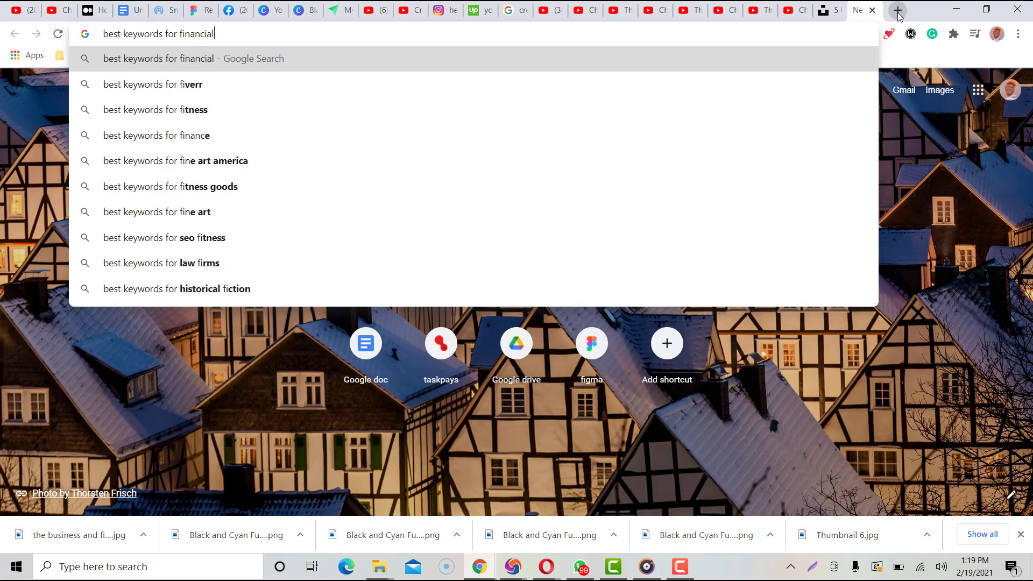
type(" youtube")
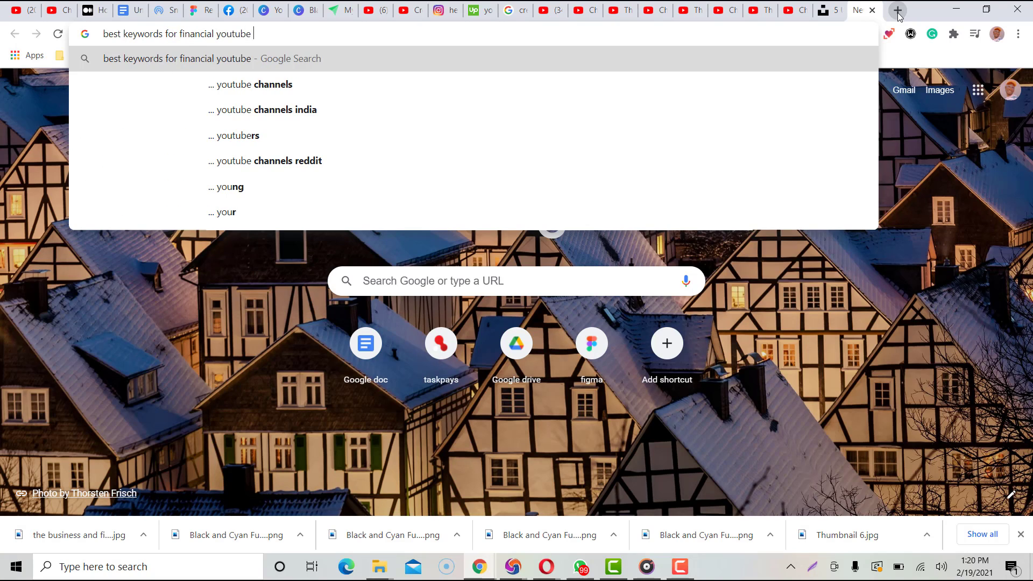
key("Down")
key("Return")
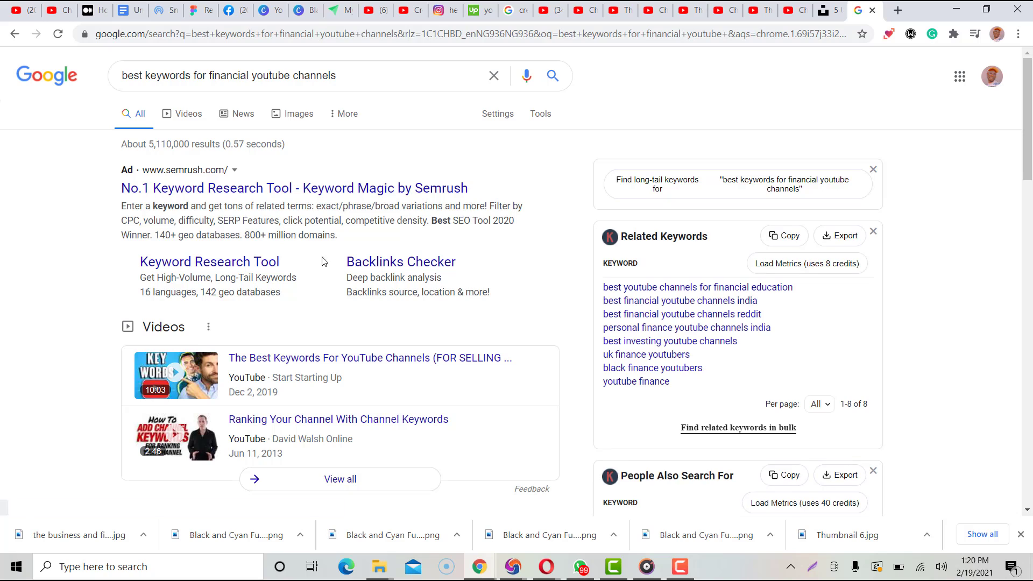
scroll(321, 263, "down", 2)
scroll(320, 263, "down", 3)
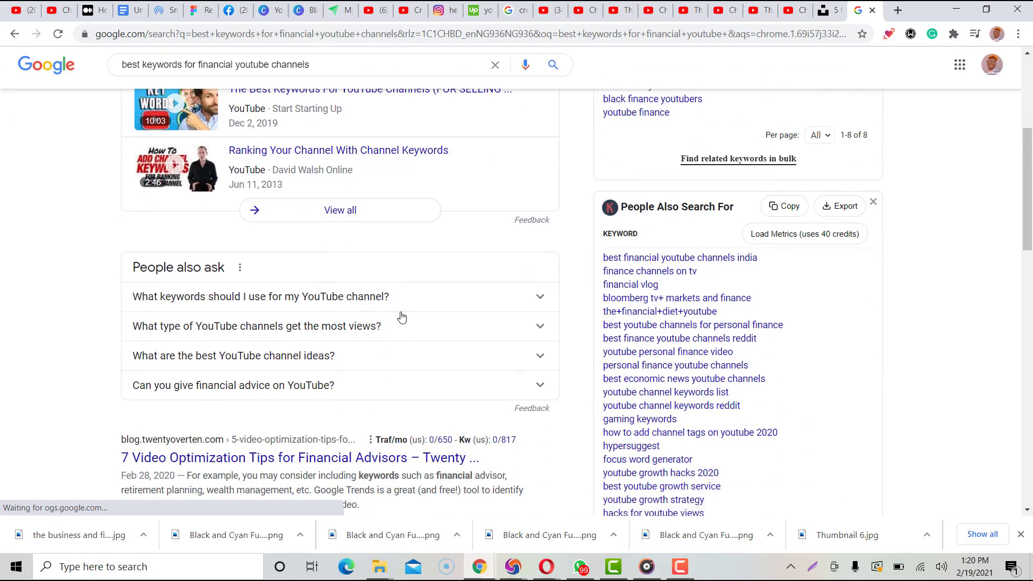
scroll(402, 317, "down", 3)
scroll(302, 341, "down", 1)
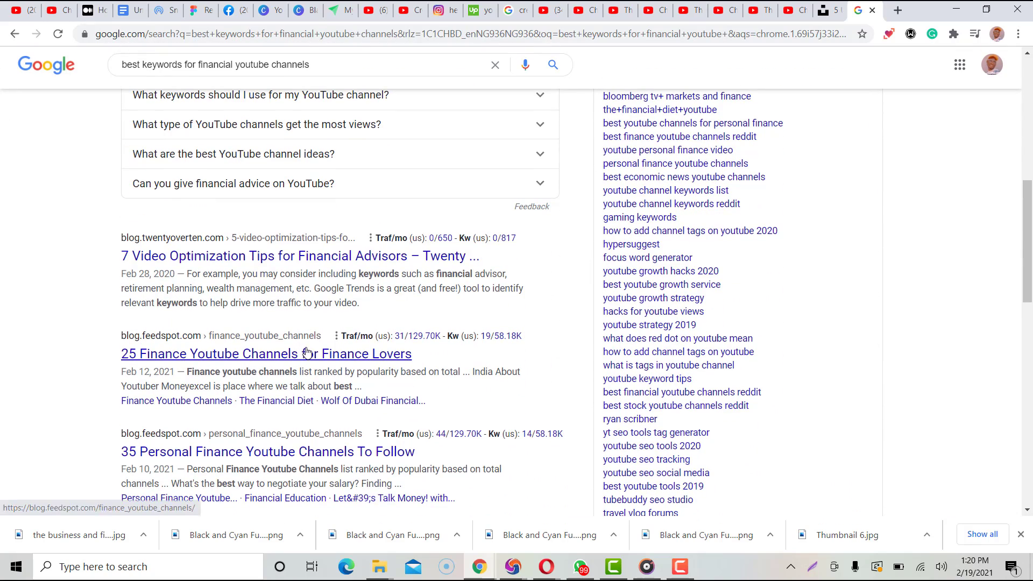
scroll(746, 333, "up", 5)
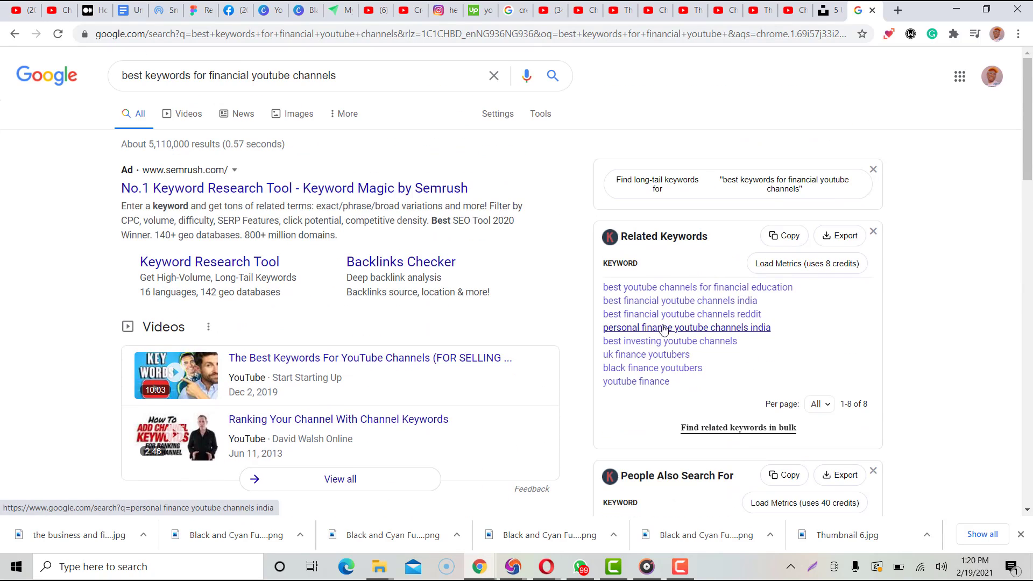
scroll(662, 339, "up", 4)
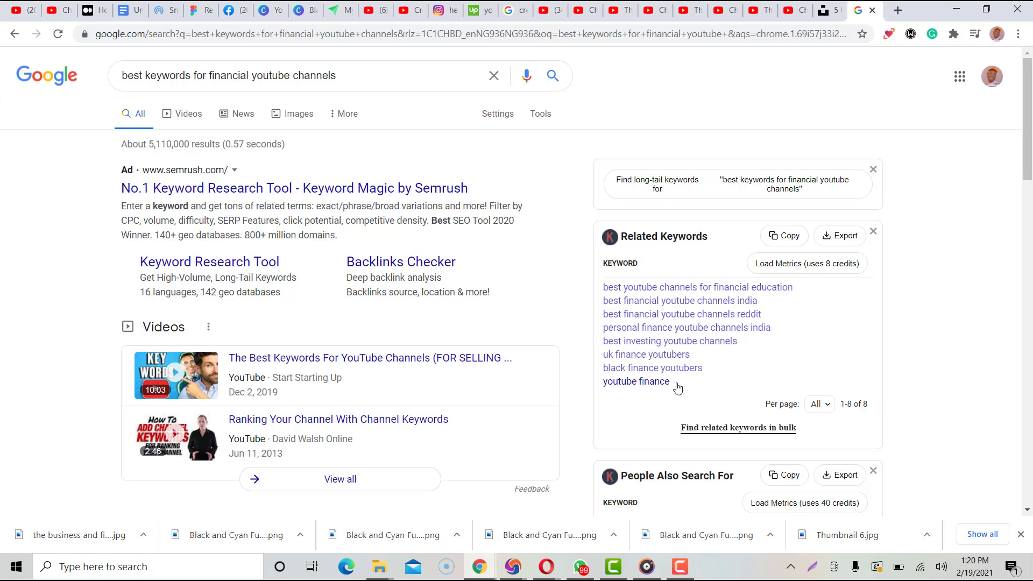
left_click_drag(672, 383, 602, 387)
key("ctrl+c")
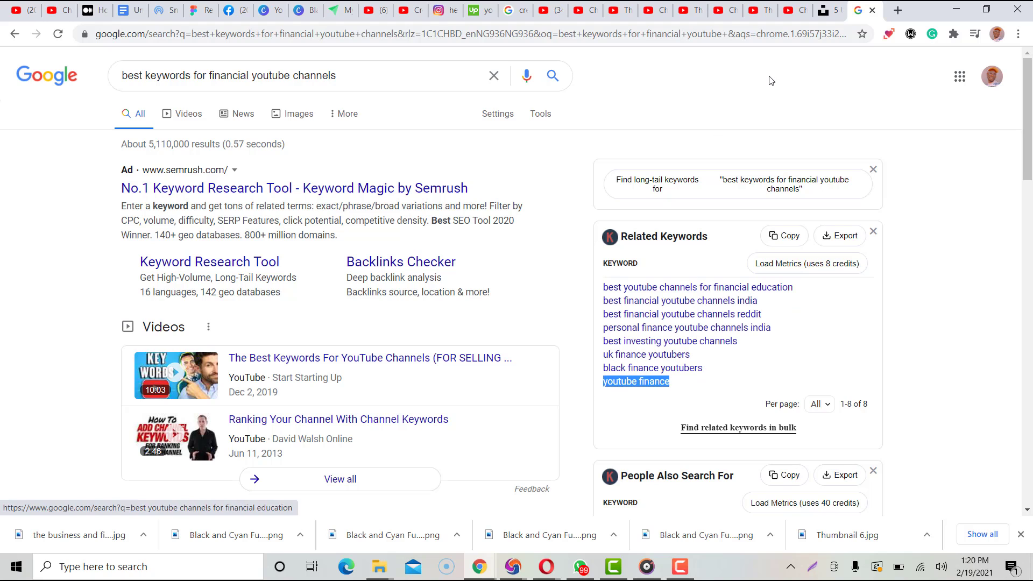
left_click(794, 12)
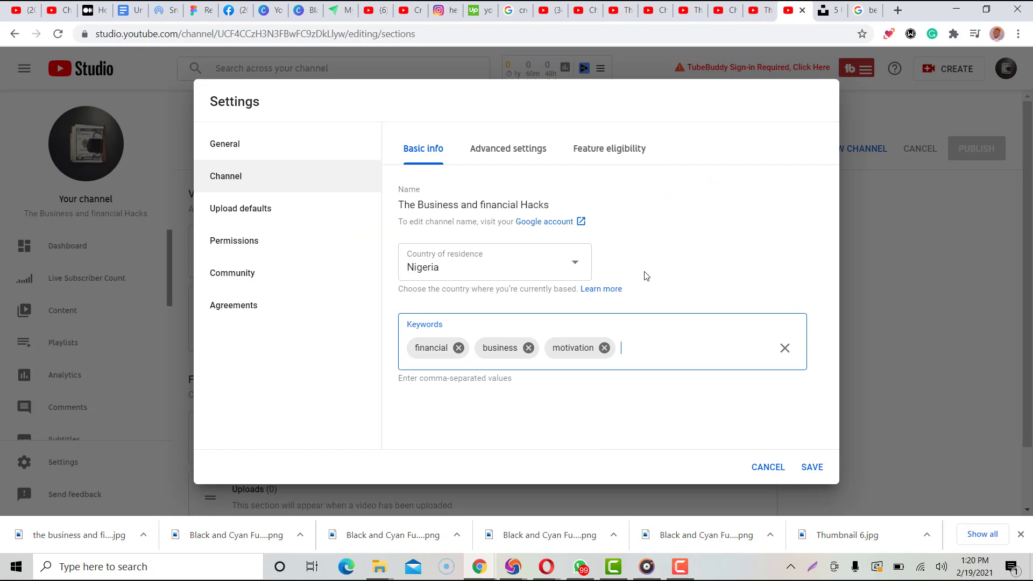
key("ctrl+v")
Step: Scroll through the remaining keyword suggestions down to the long-tail keywords
left_click(858, 10)
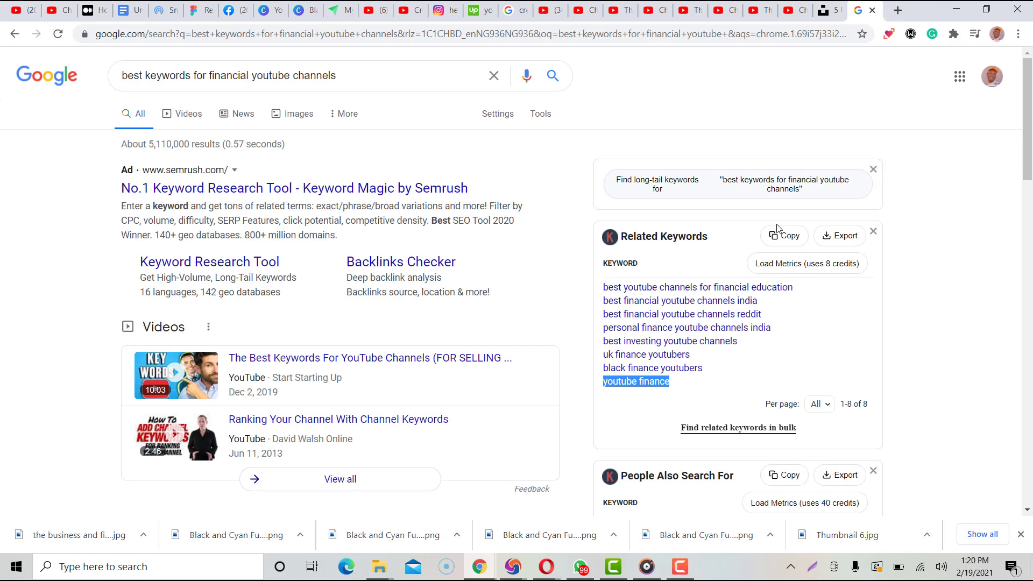
scroll(768, 365, "down", 3)
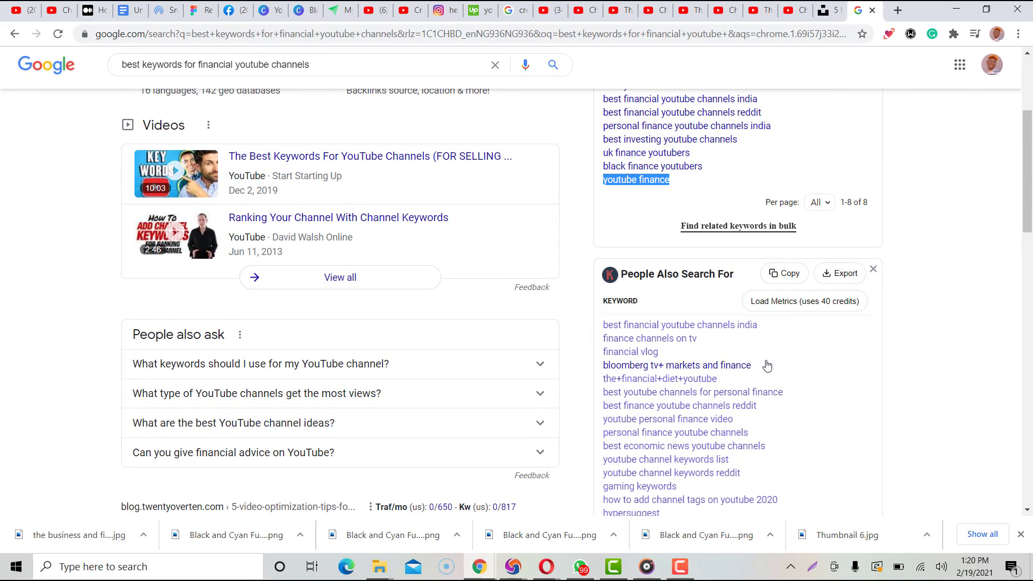
scroll(767, 364, "down", 2)
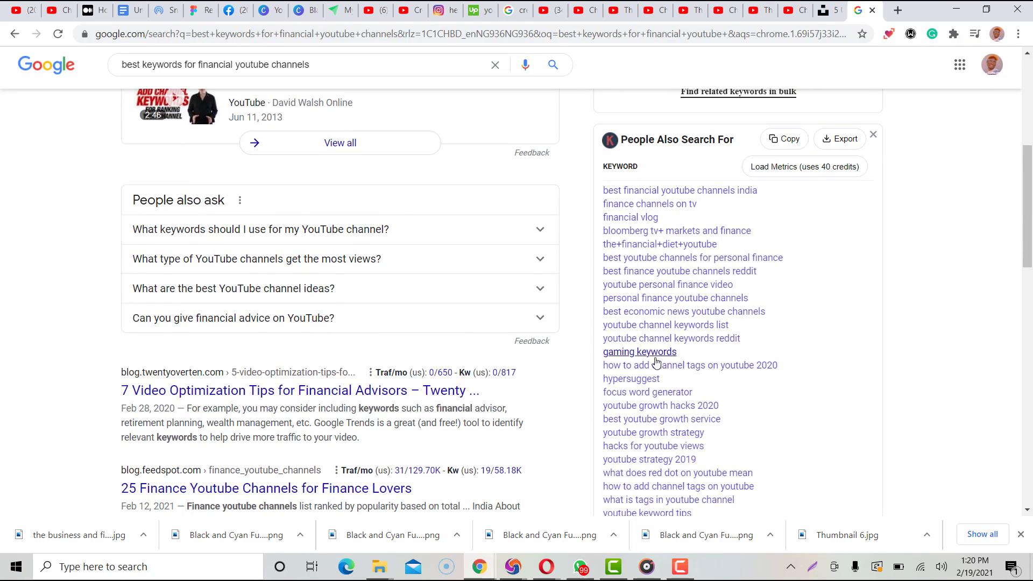
scroll(684, 318, "down", 1)
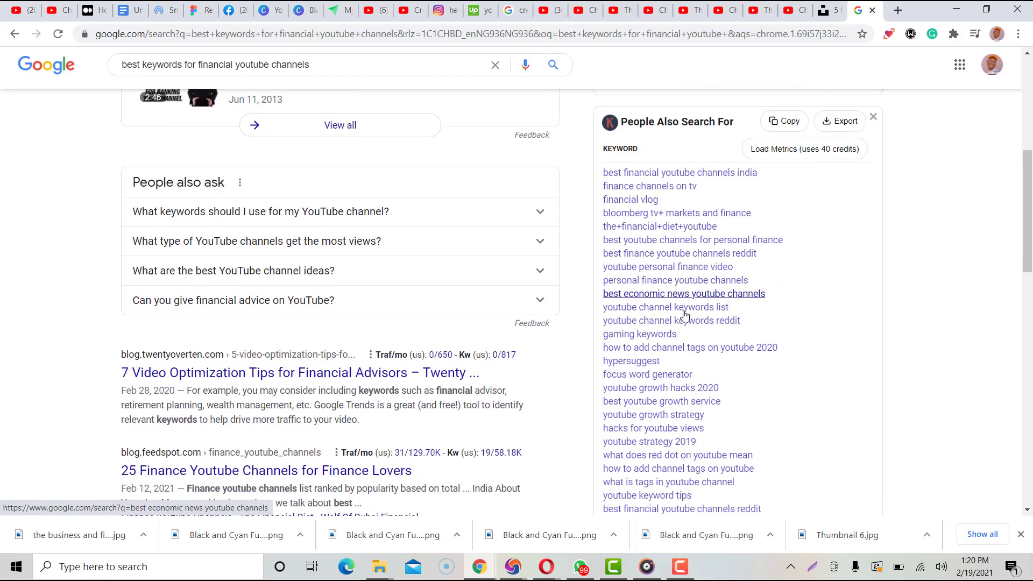
scroll(685, 316, "down", 2)
scroll(710, 312, "up", 2)
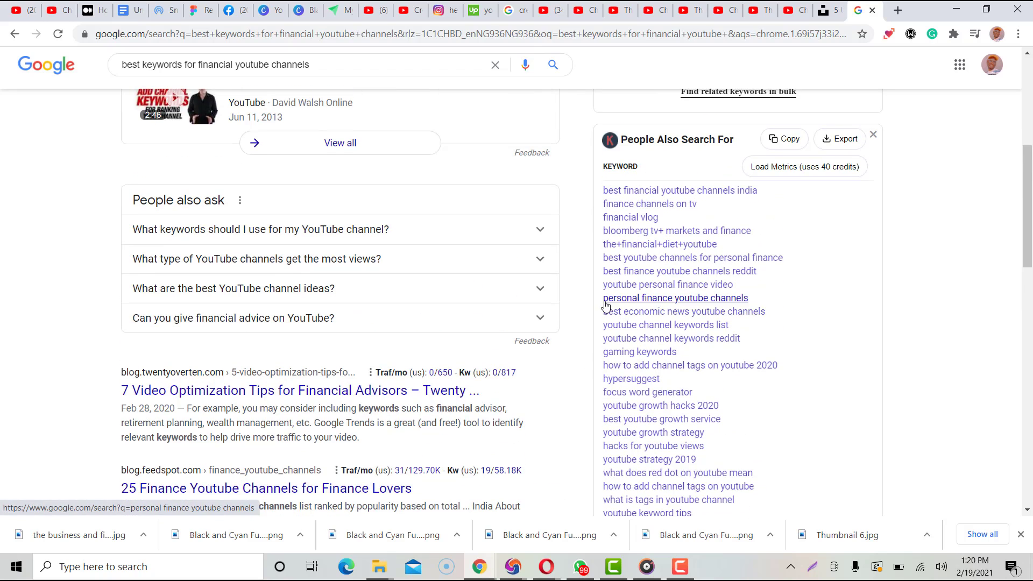
left_click_drag(605, 305, 863, 164)
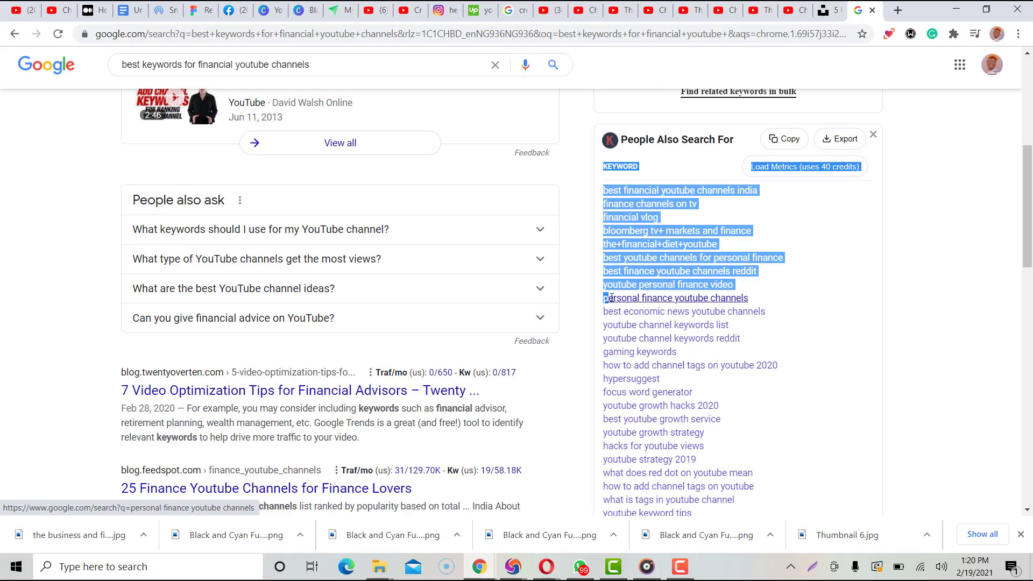
left_click(892, 320)
scroll(812, 318, "down", 3)
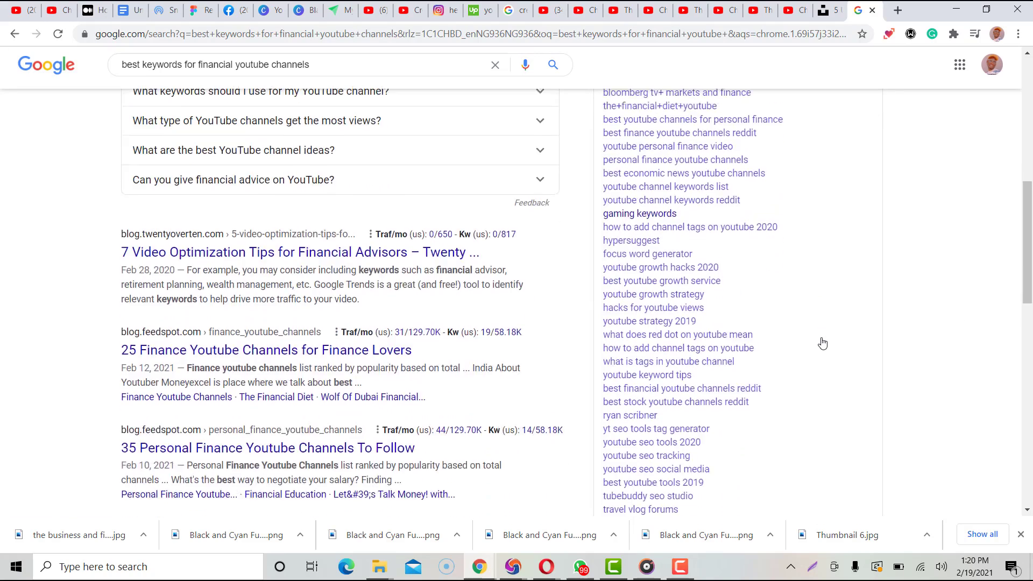
scroll(731, 353, "down", 4)
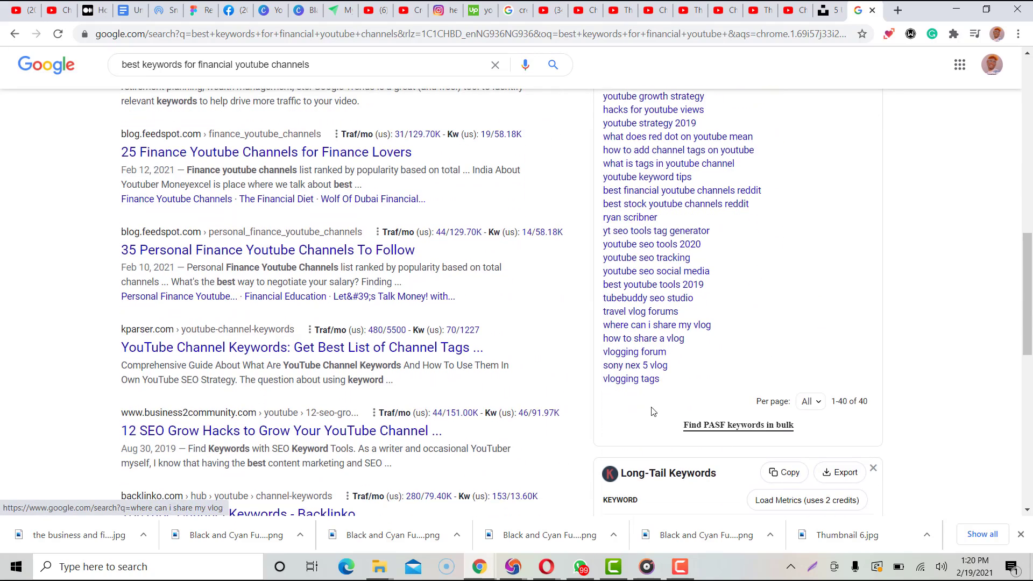
scroll(665, 404, "down", 3)
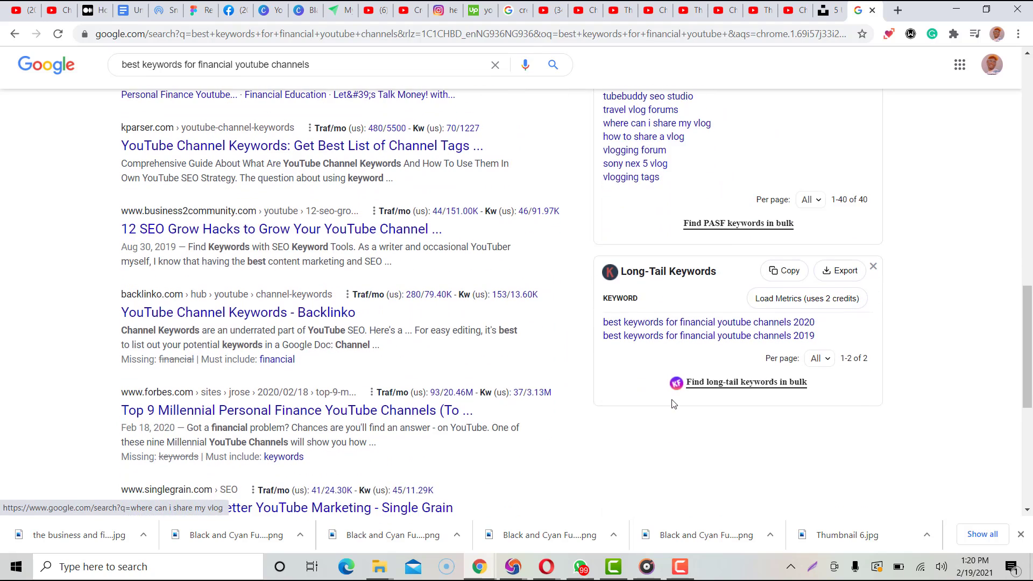
left_click(795, 17)
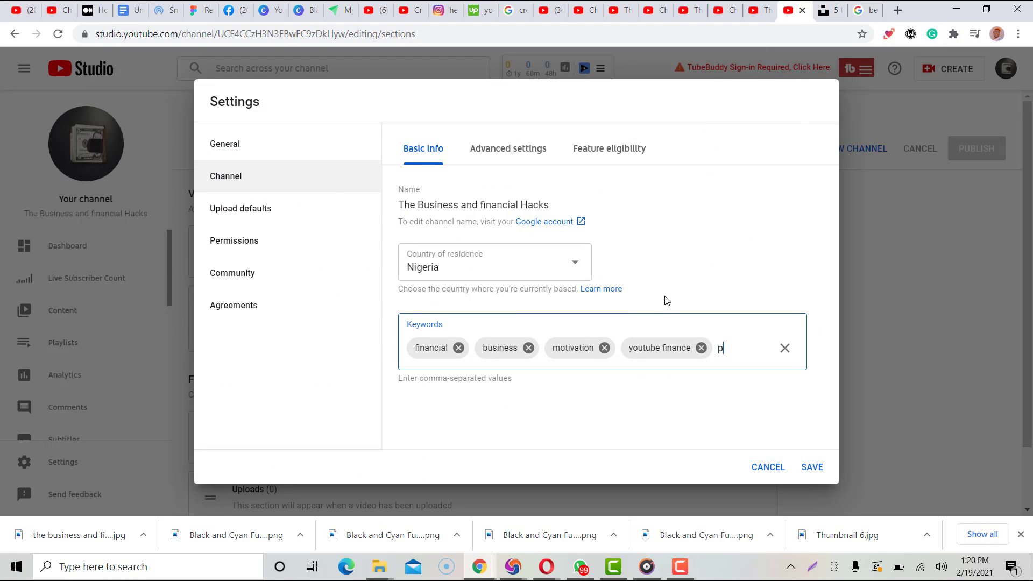
Step: Add personal finance, business growth and making money online as channel keywords
type("al finace")
key("BackSpace")
key("BackSpace")
type("nce")
key("Return")
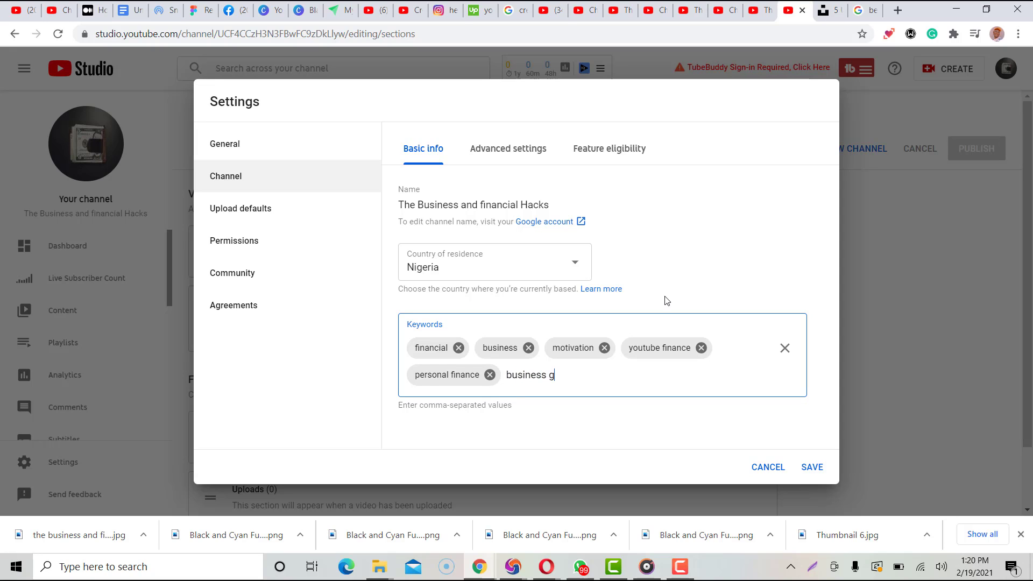
key("Return")
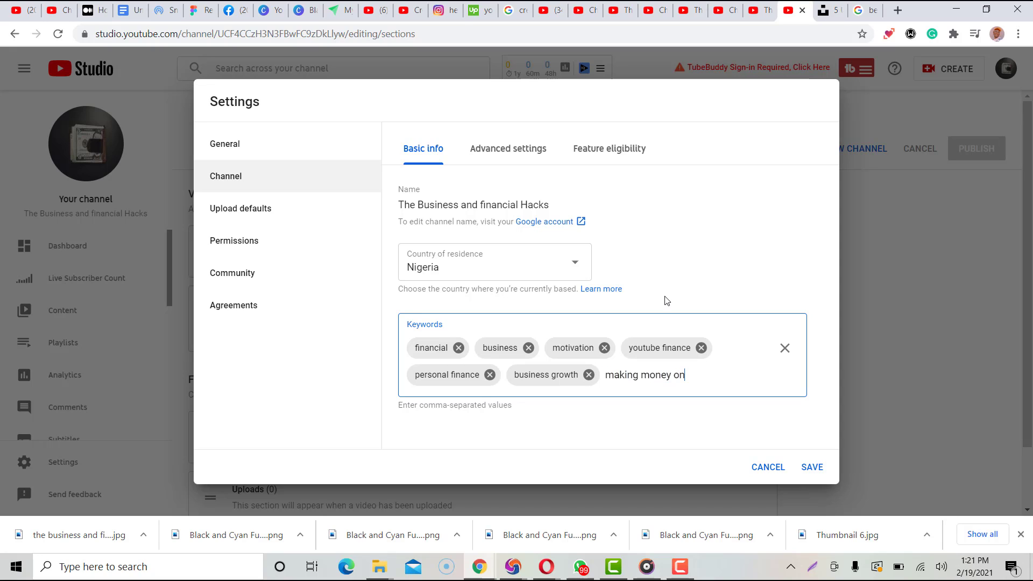
type("making money online")
key("Return")
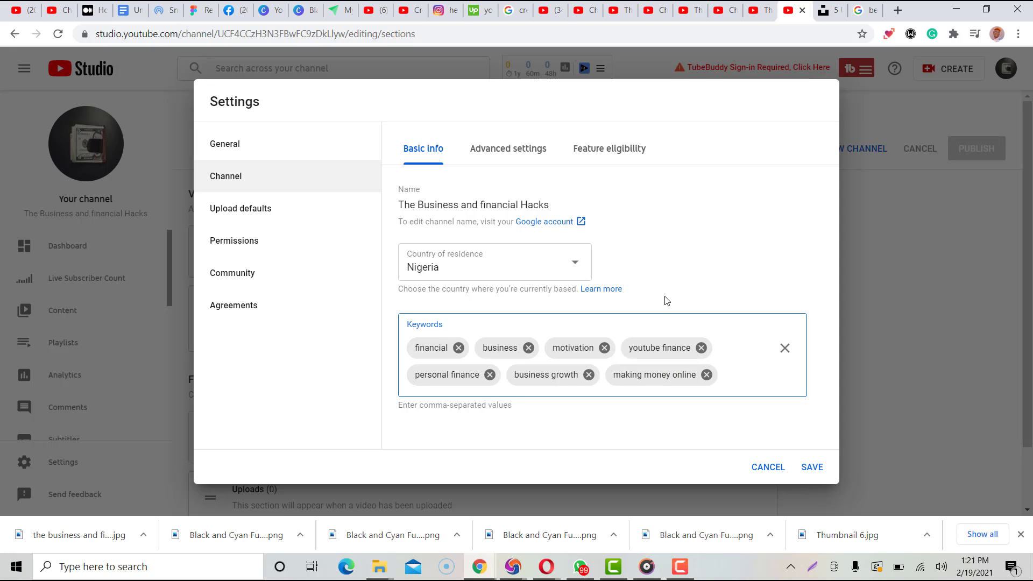
Step: Add freelancing and make money from home as keywords, then save the settings
type("fr")
type("eelancing")
key("Return")
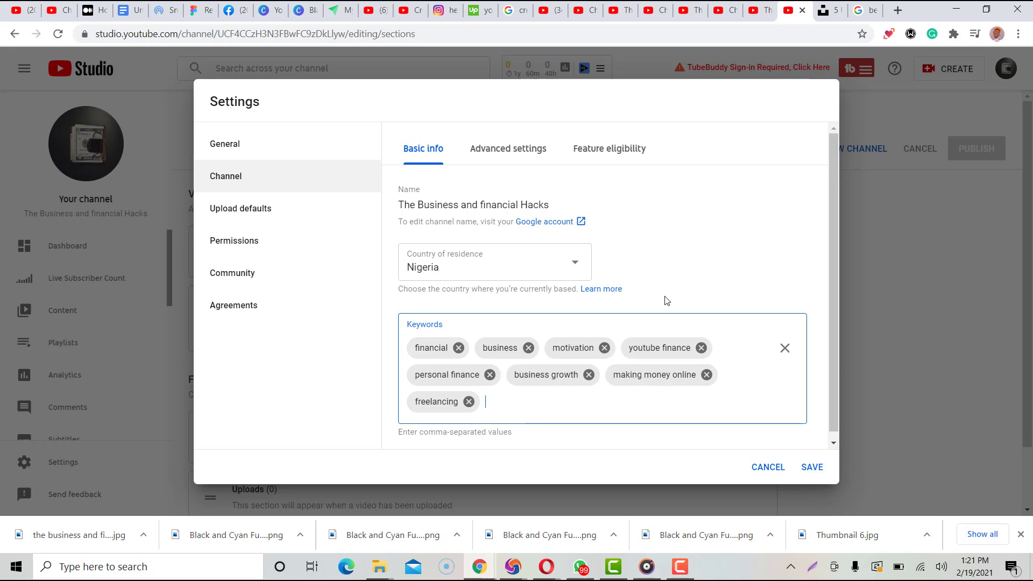
type("make money from home")
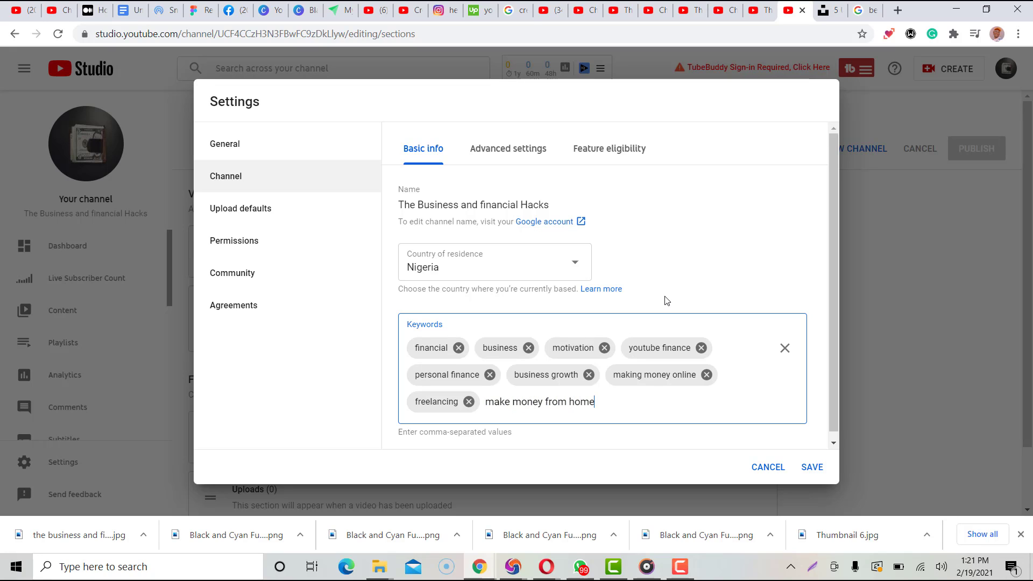
key("Return")
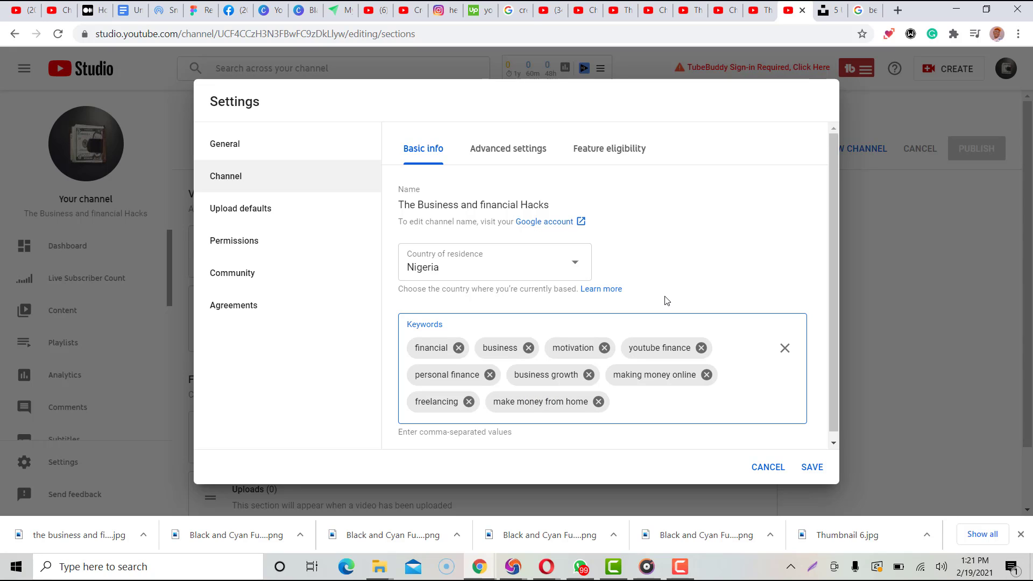
left_click(808, 468)
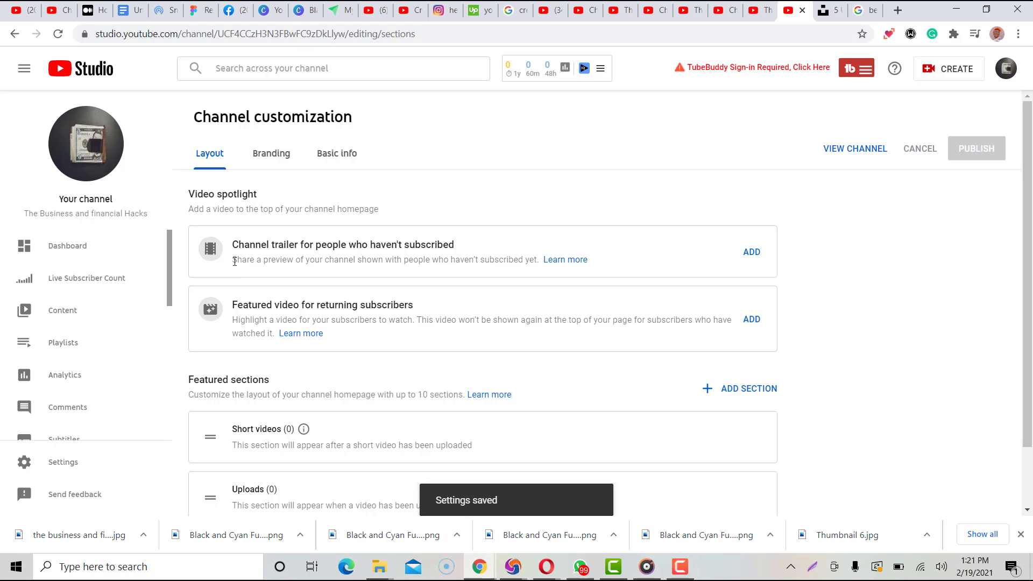
Step: Review the Permissions, Upload defaults, Community, Agreements and General settings sections
left_click(86, 467)
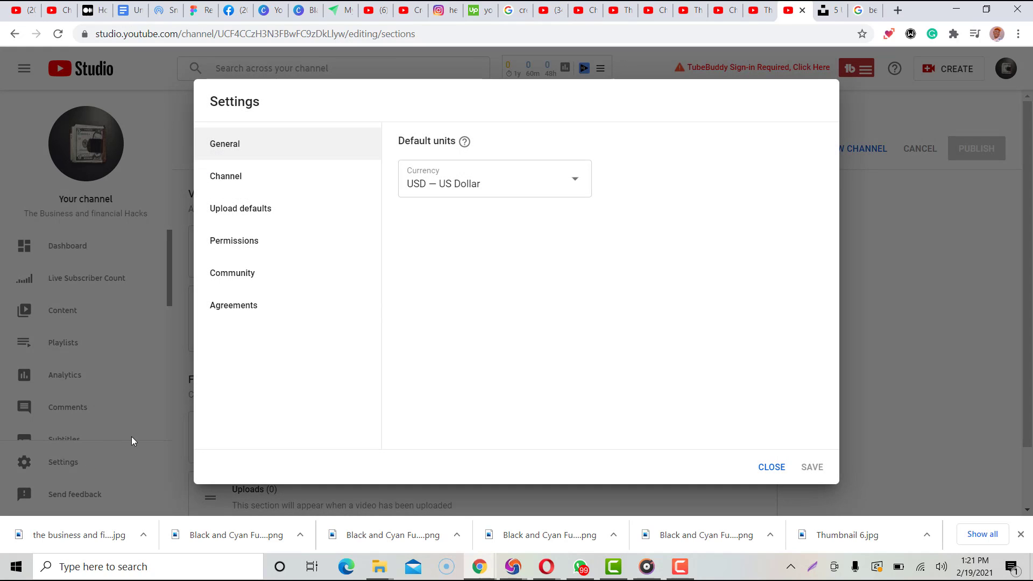
left_click(272, 247)
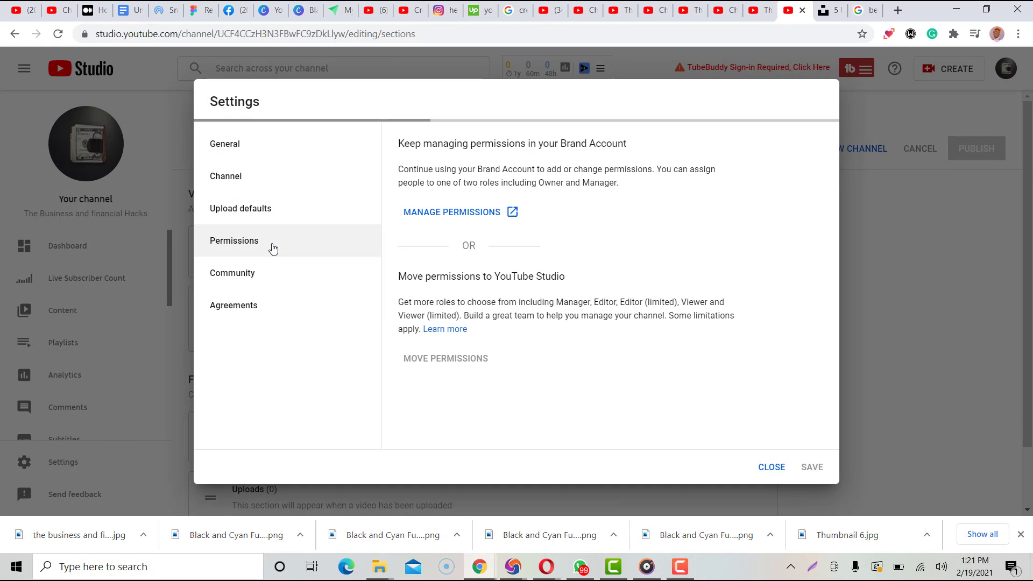
left_click(273, 209)
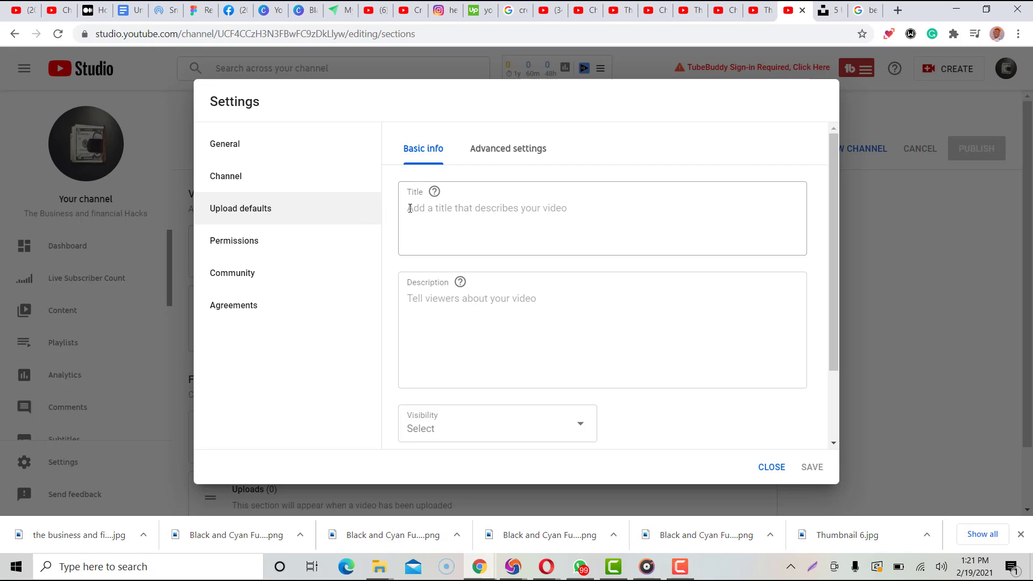
left_click(261, 276)
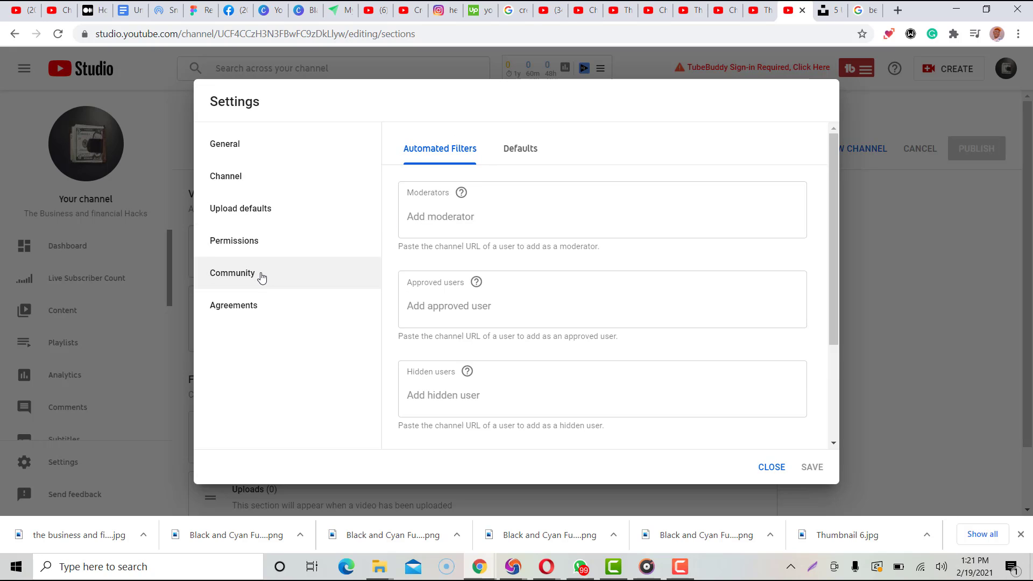
left_click(254, 305)
left_click(253, 156)
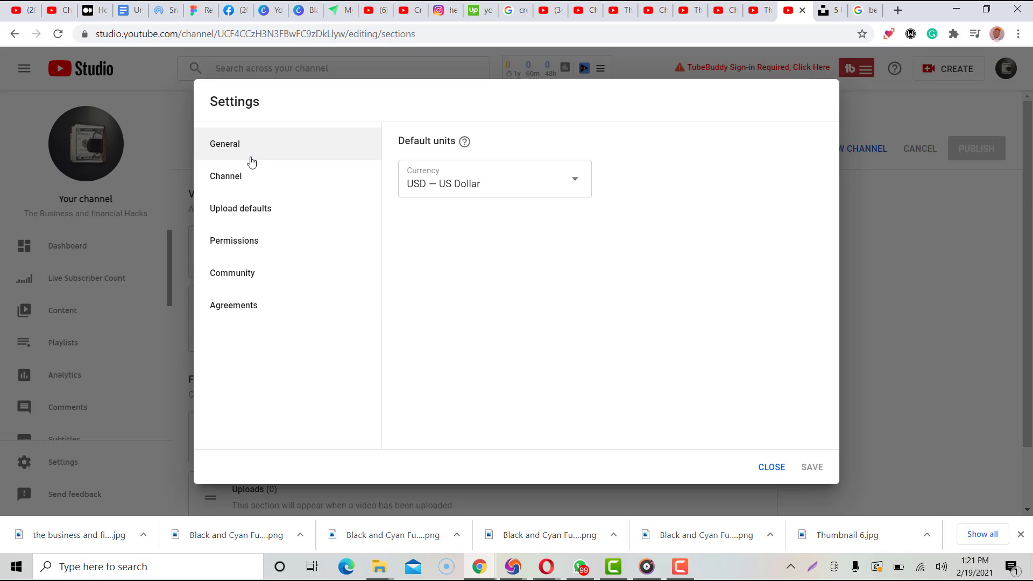
left_click(239, 179)
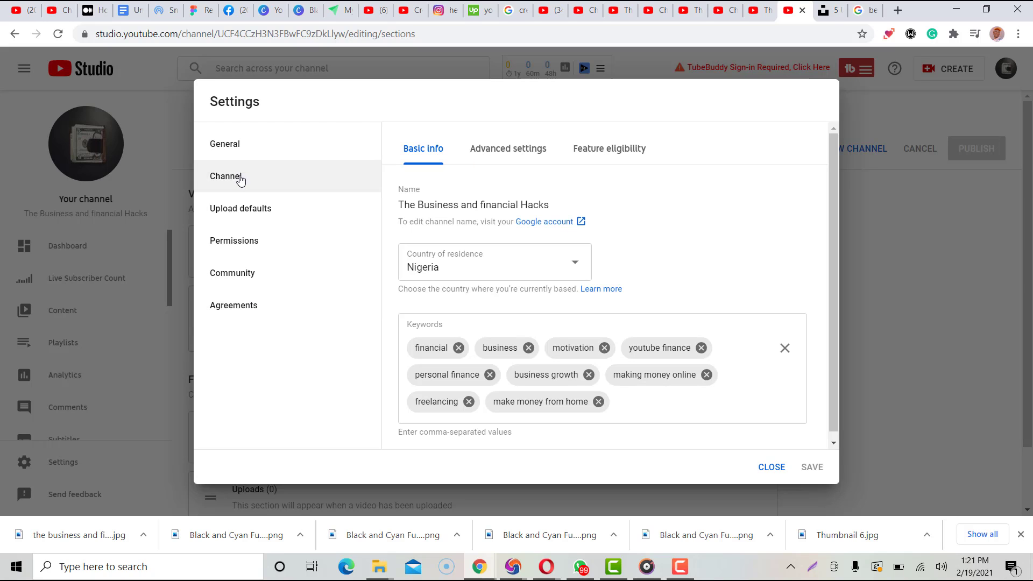
Step: In advanced settings, mark the channel as not made for kids and save
left_click(506, 152)
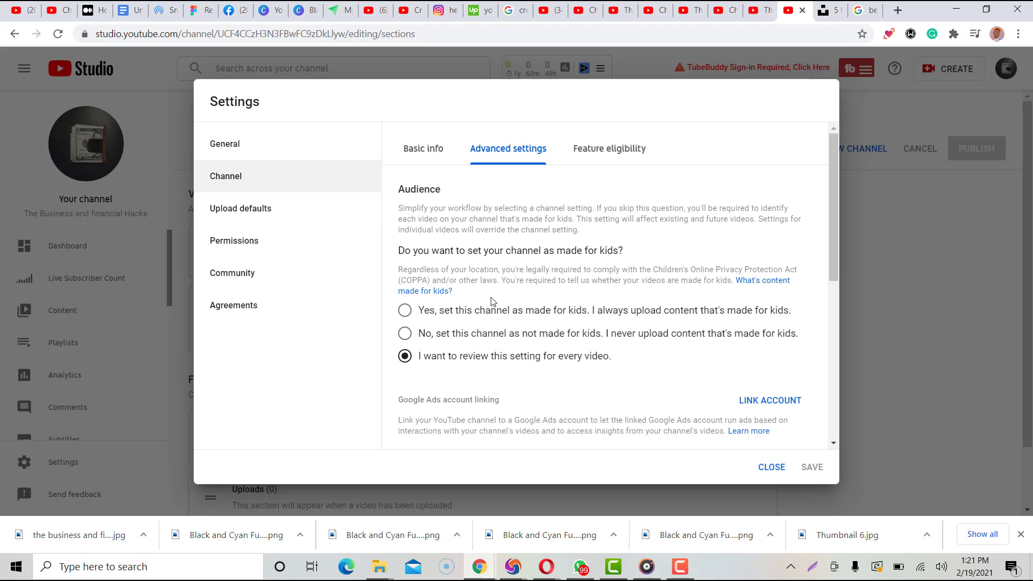
left_click(501, 339)
scroll(807, 385, "down", 2)
scroll(806, 386, "down", 4)
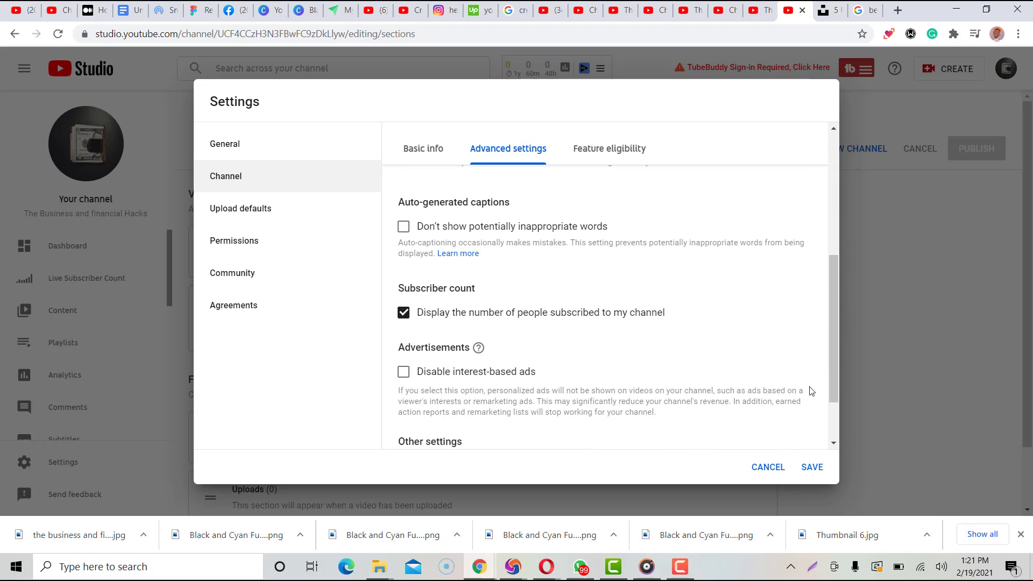
left_click(819, 467)
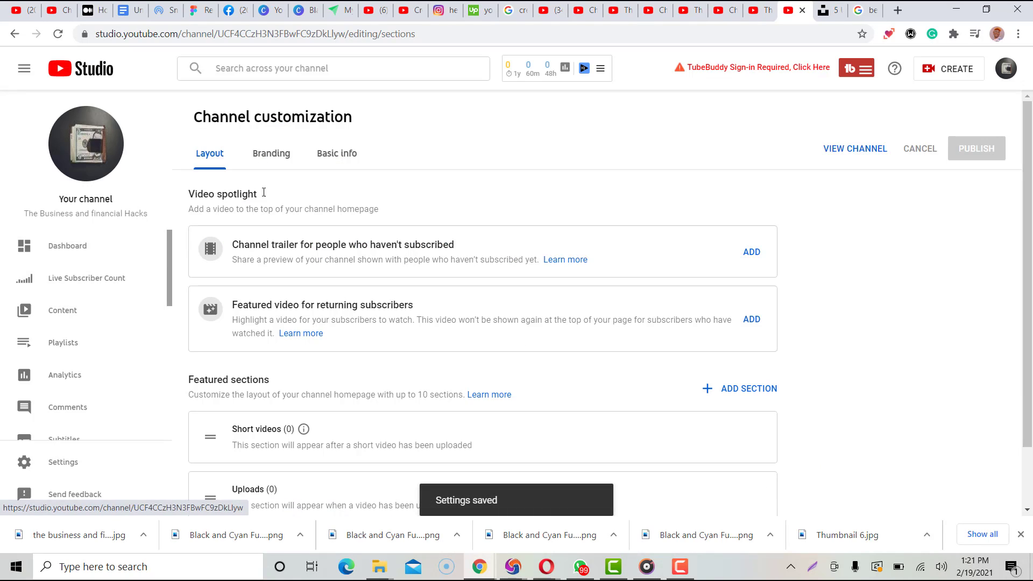
Step: Open and dismiss the options for the Short videos section
scroll(333, 330, "down", 1)
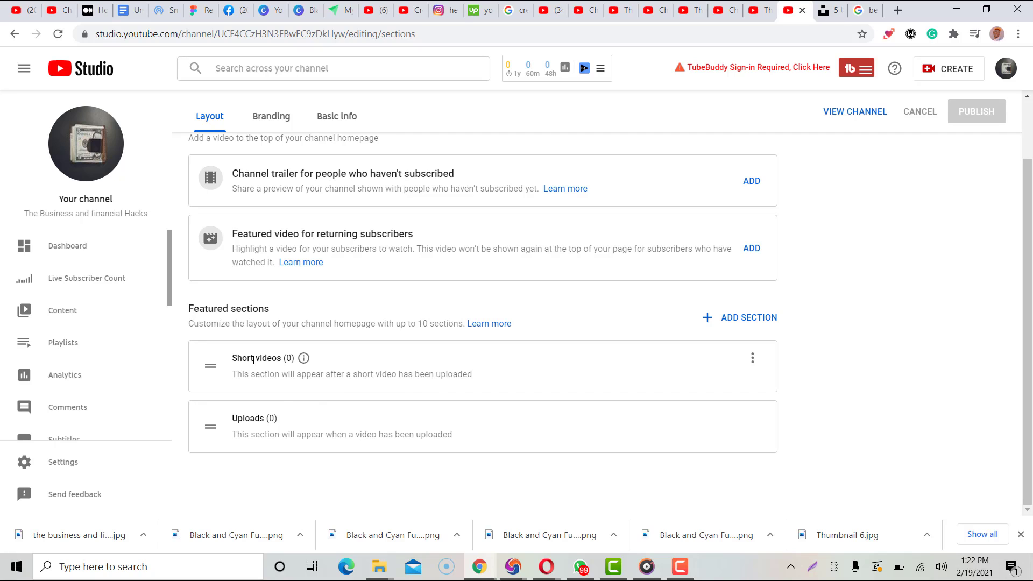
left_click(752, 359)
left_click(468, 355)
Step: Check the channel's feature eligibility, close Settings, and go to the Dashboard
left_click(90, 462)
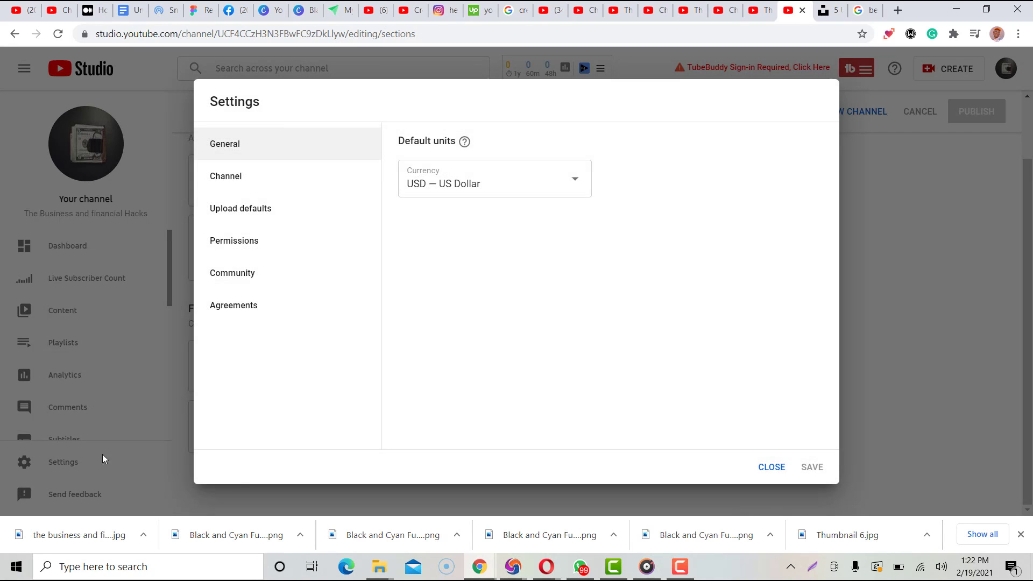
left_click(258, 188)
left_click(610, 156)
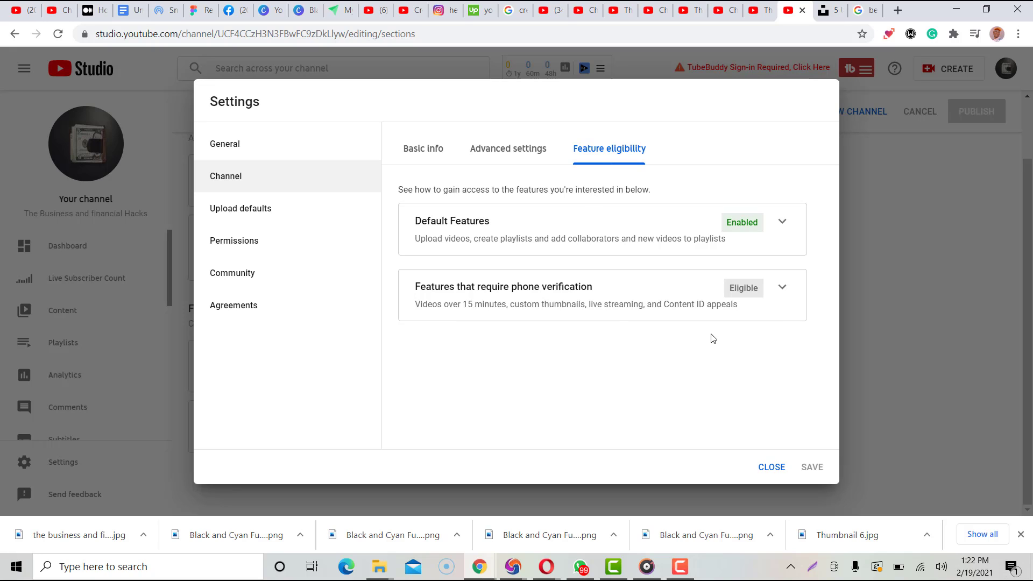
left_click(773, 468)
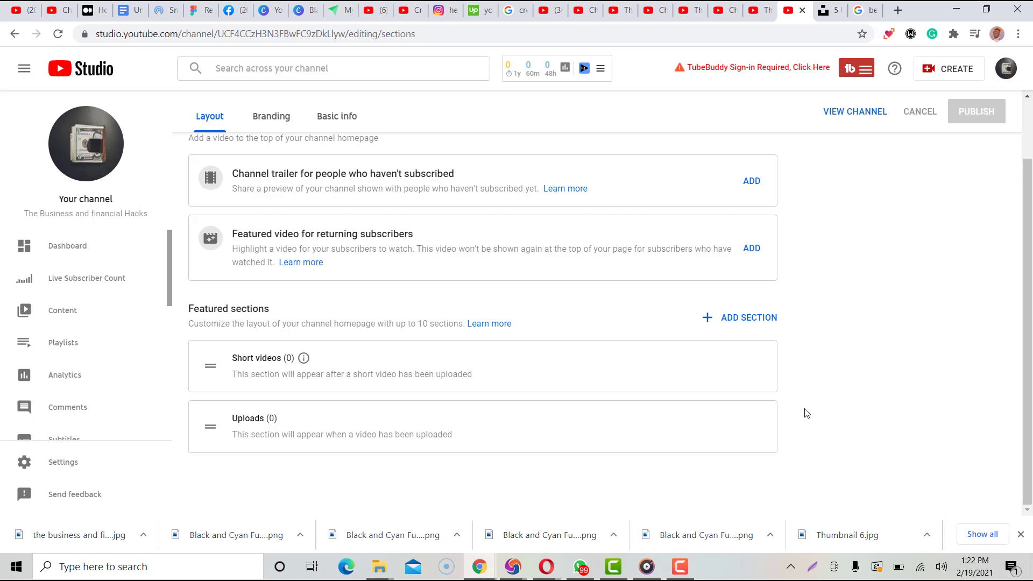
scroll(896, 293, "up", 2)
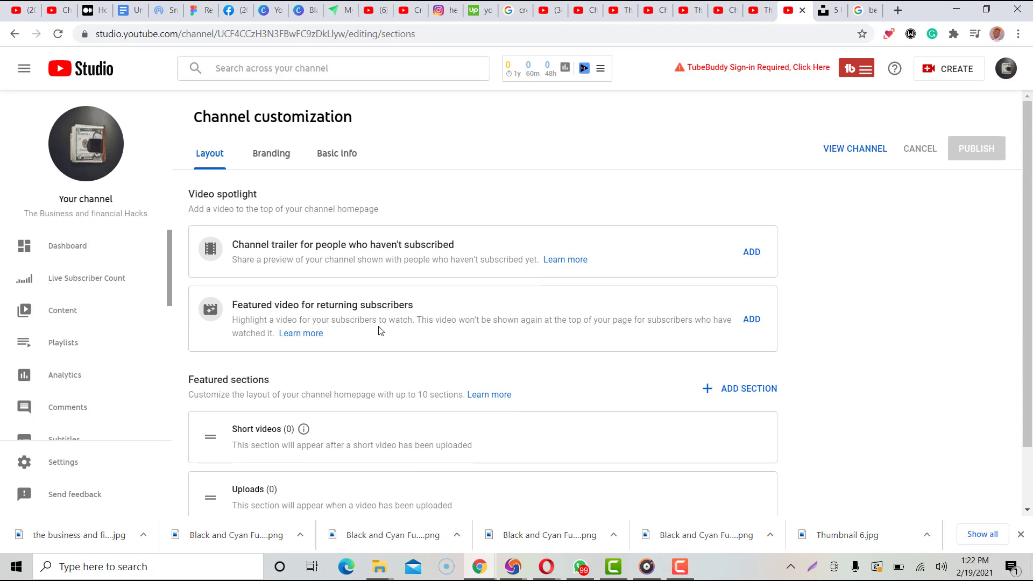
left_click(77, 246)
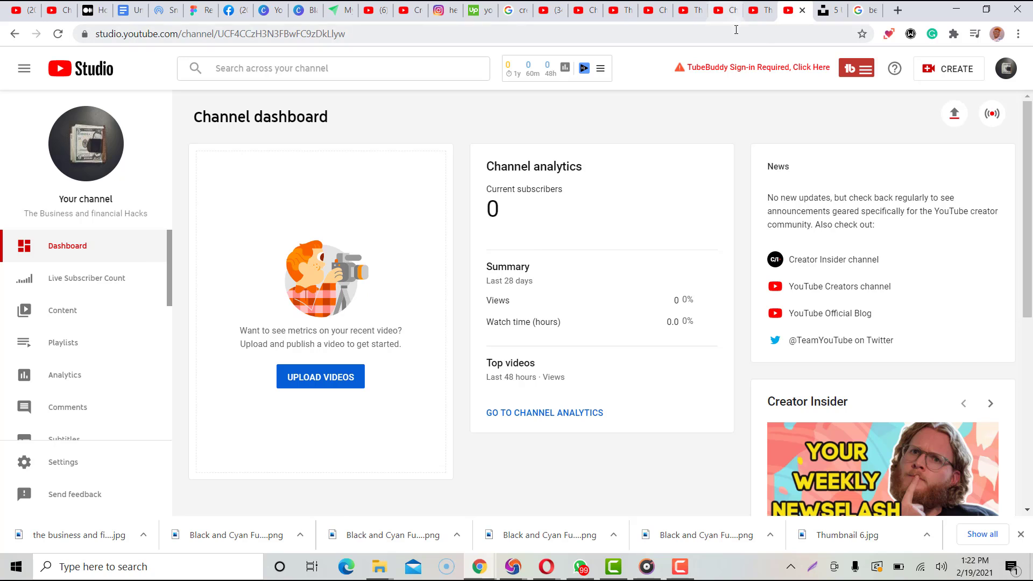
Step: Switch through the channel tabs back to the multiple-channels tutorial video page
left_click(760, 10)
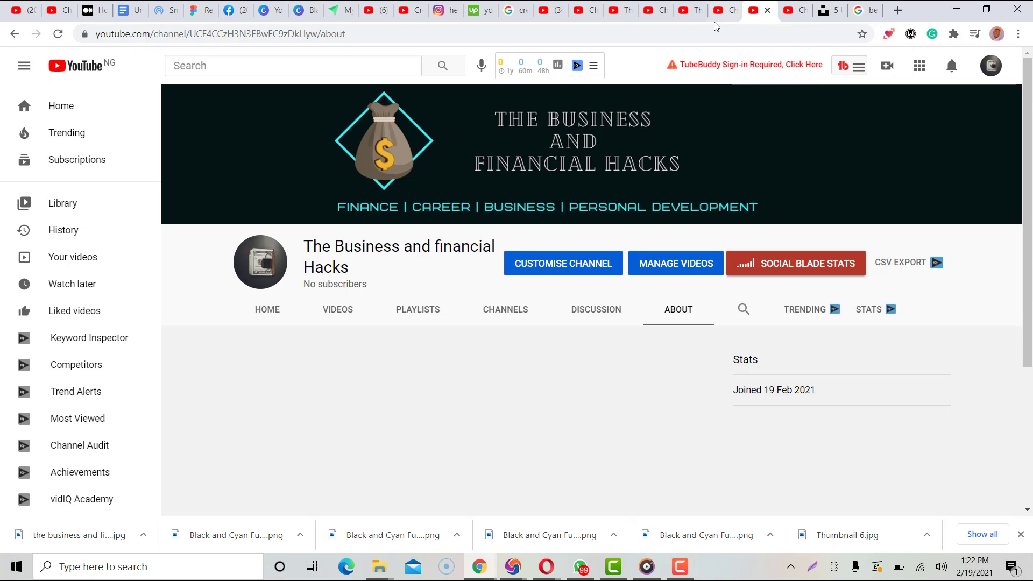
left_click(695, 9)
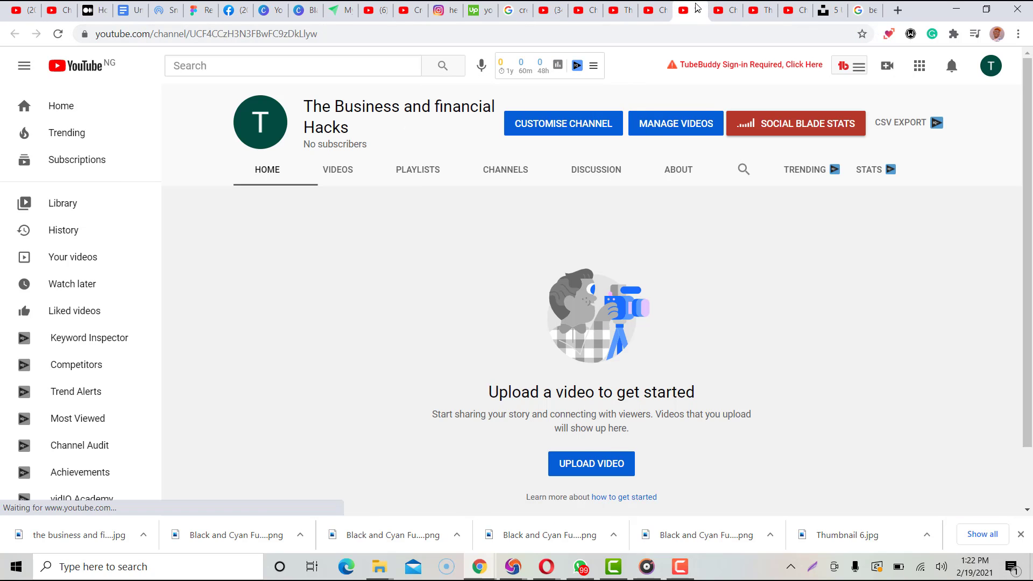
left_click(549, 10)
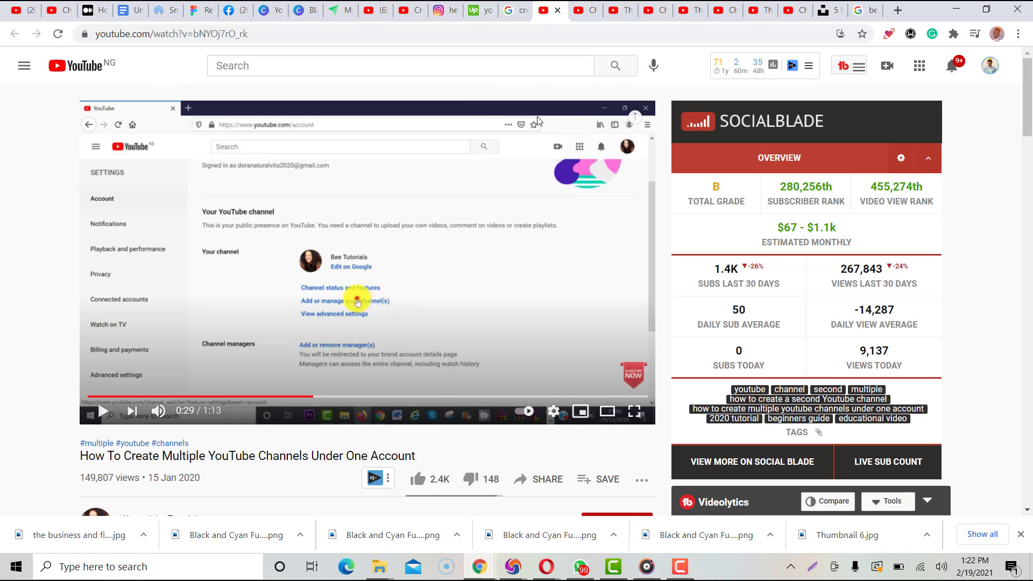
left_click(383, 72)
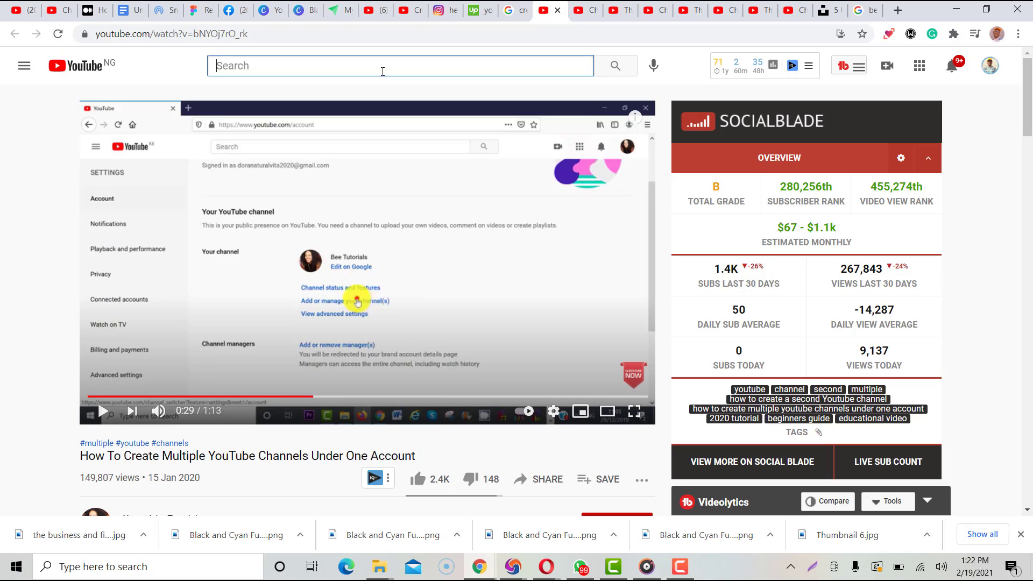
Step: Search YouTube for 'financial growth'
type("fini")
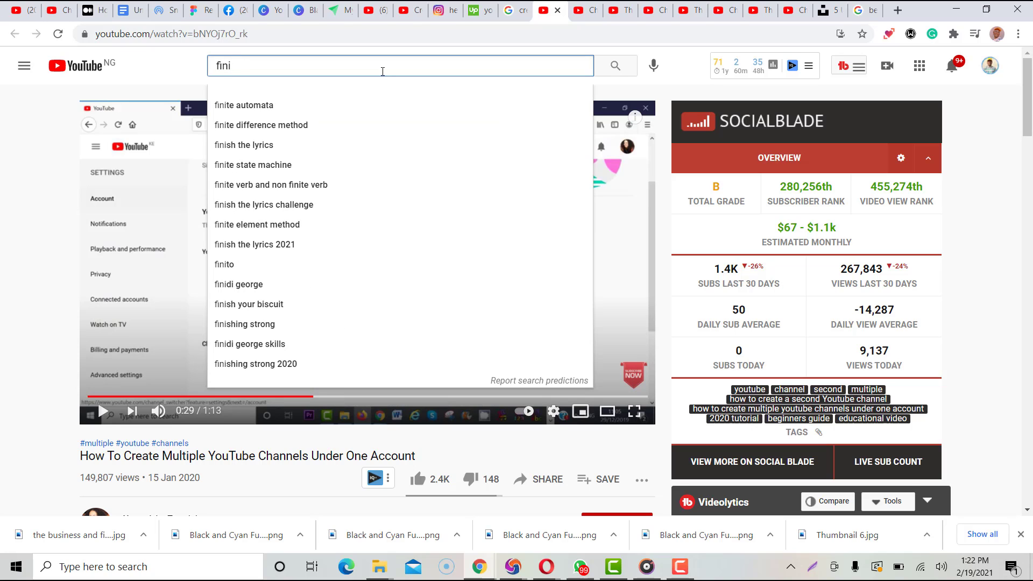
key("BackSpace")
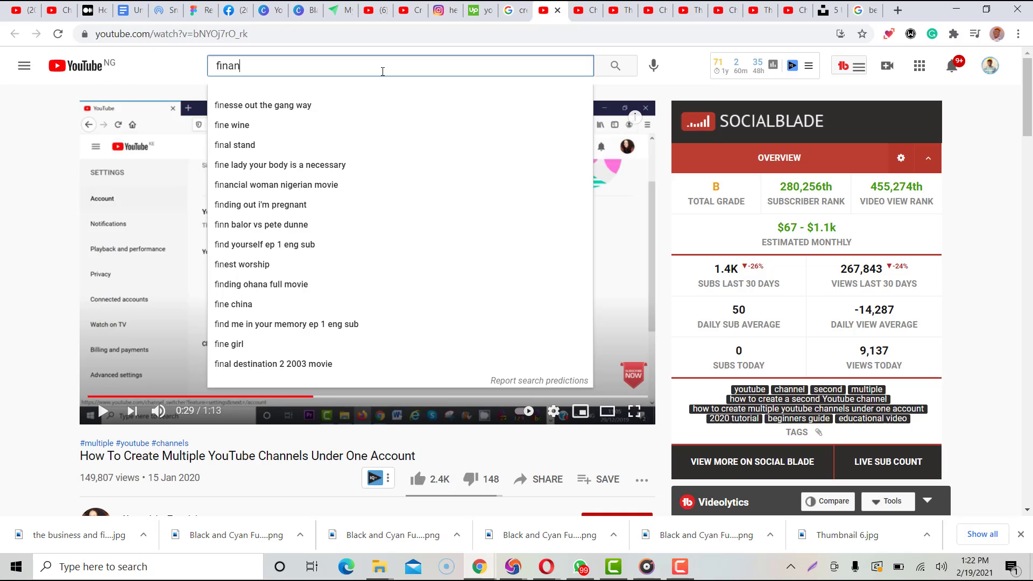
type("cial groth")
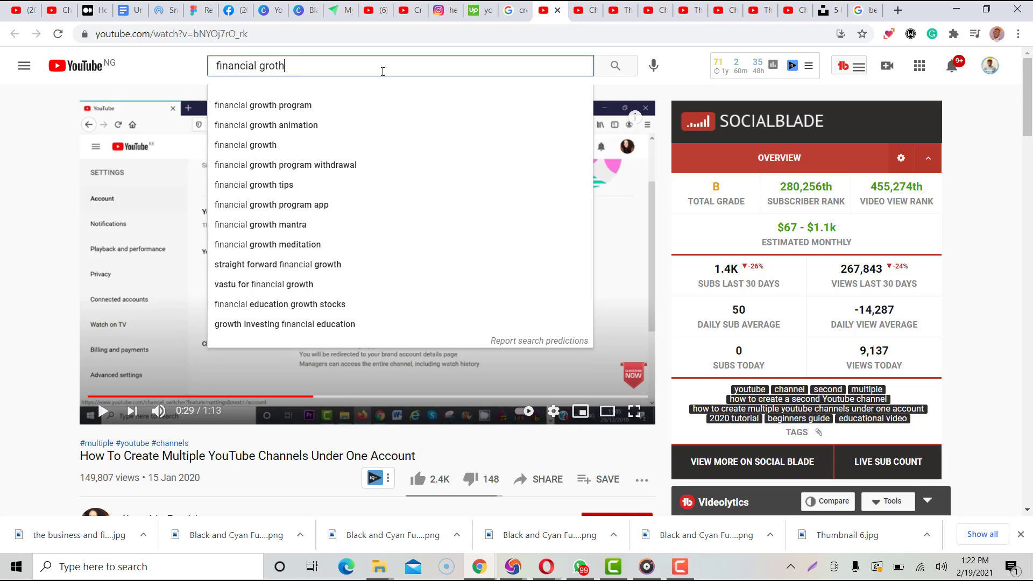
key("BackSpace")
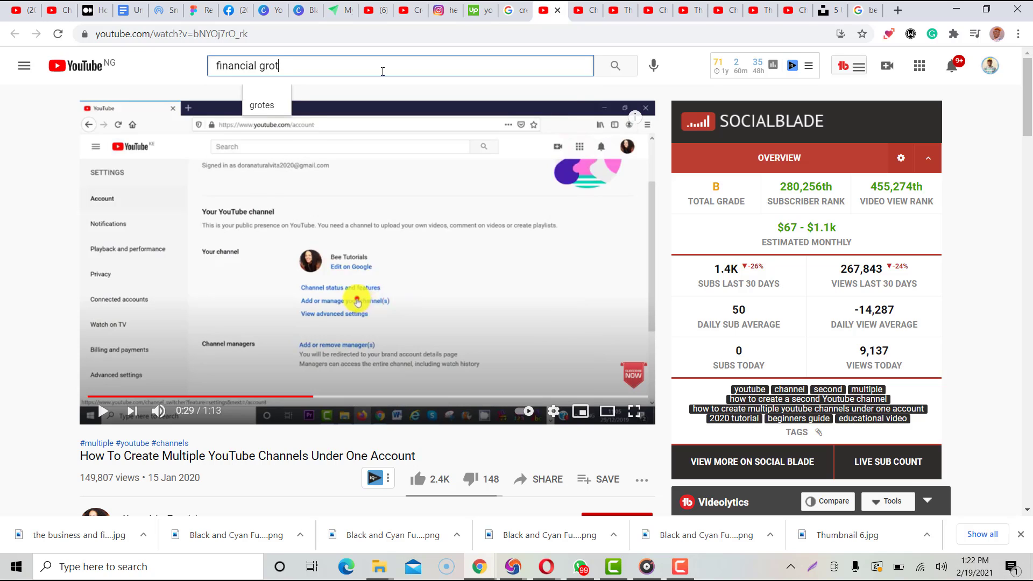
type("wth")
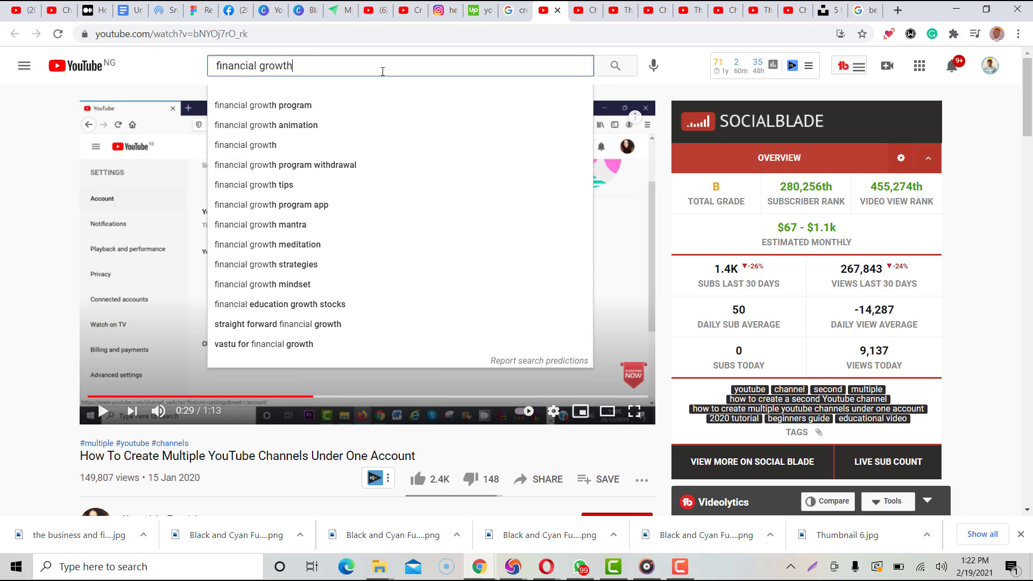
key("Return")
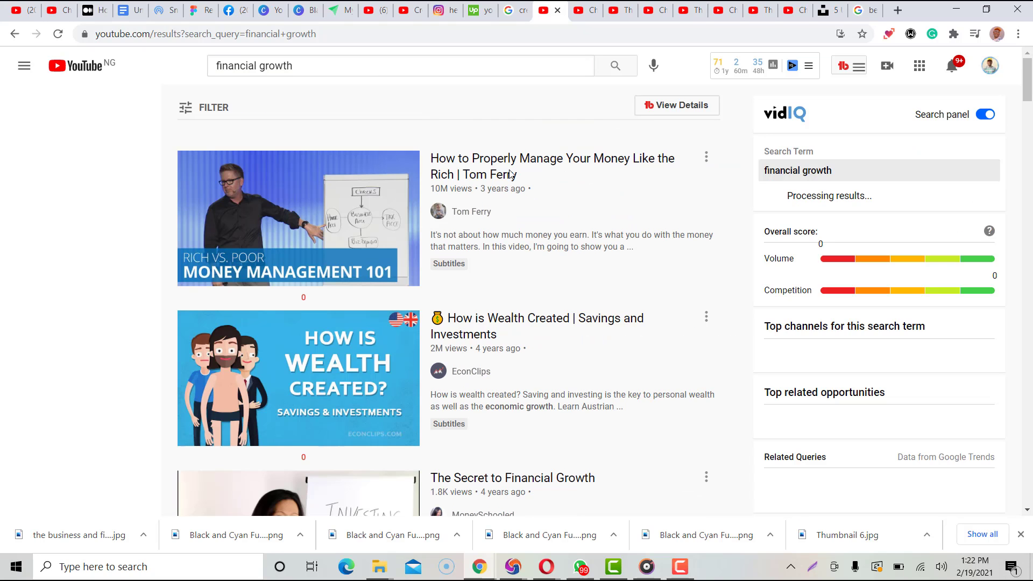
Step: Open 'How to Properly Manage Your Money Like the Rich' in a new tab and pause it
right_click(467, 172)
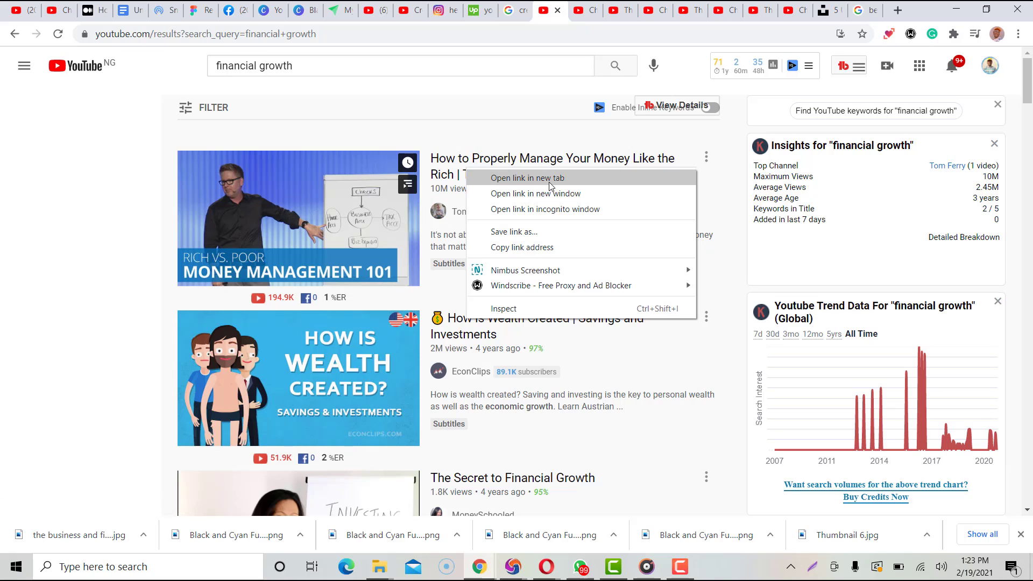
left_click(542, 179)
left_click(561, 11)
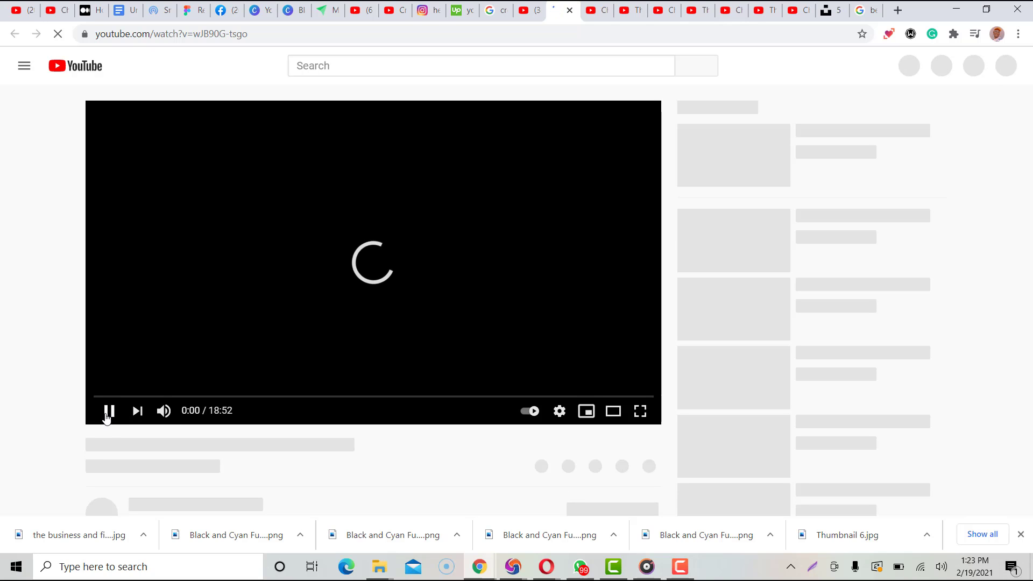
left_click(108, 415)
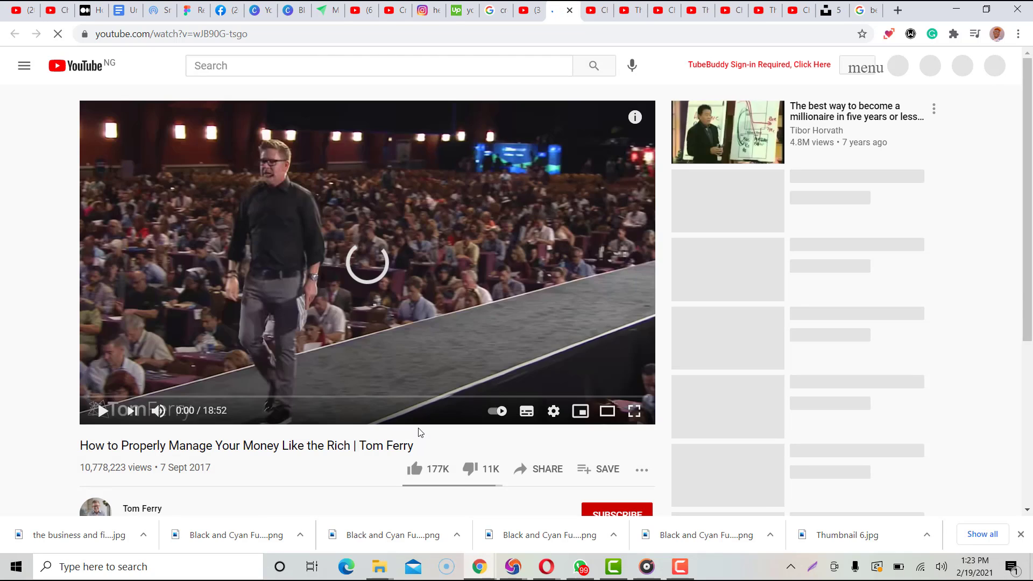
scroll(379, 455, "down", 3)
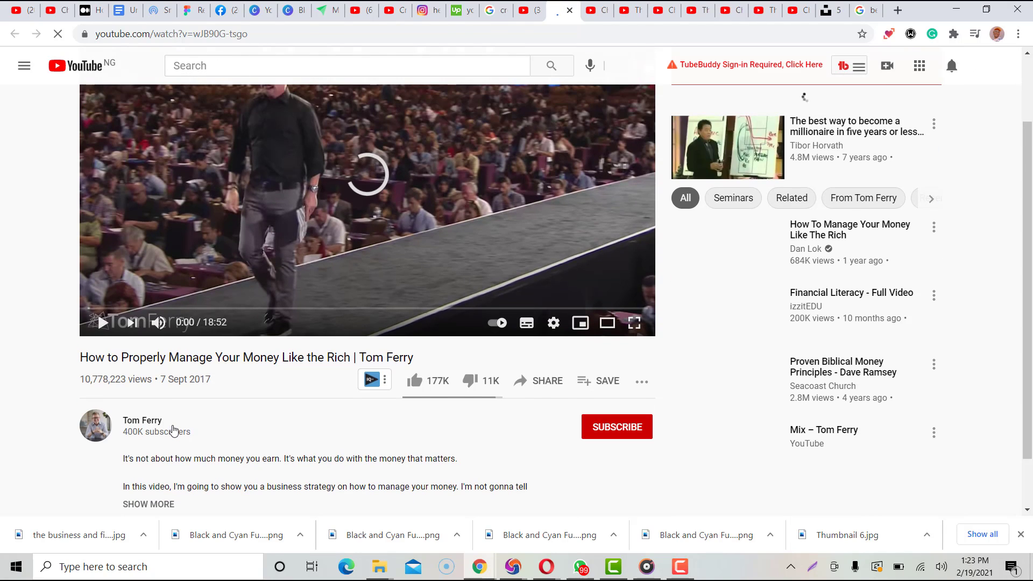
Step: Copy the description text from the video creator's channel About page
left_click(144, 421)
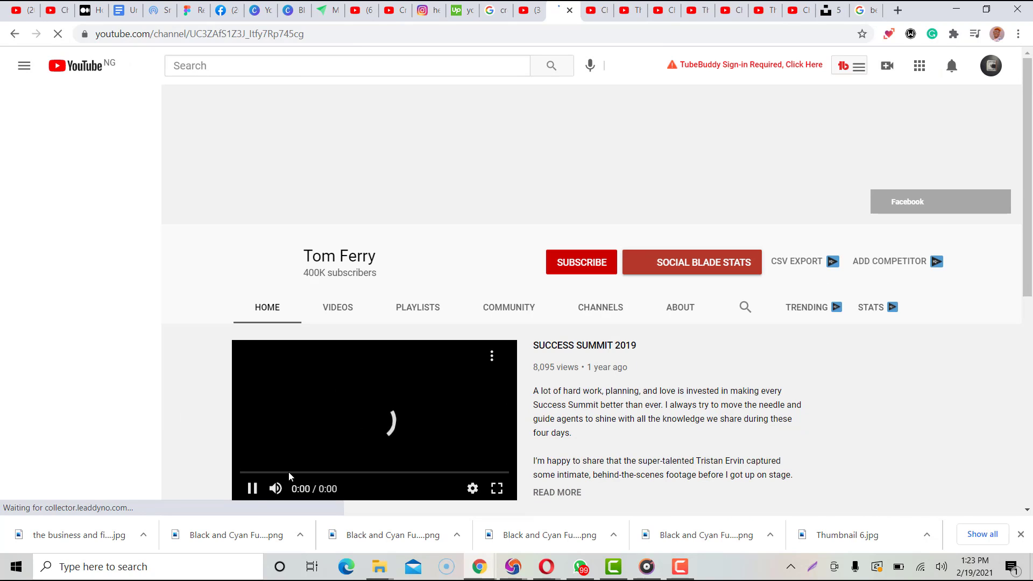
left_click(676, 312)
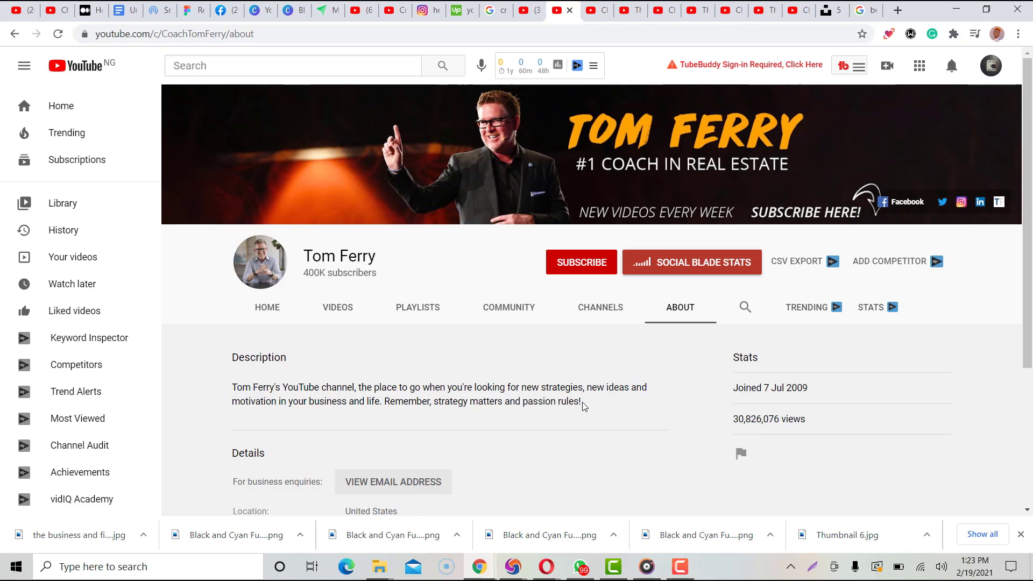
left_click_drag(582, 402, 234, 382)
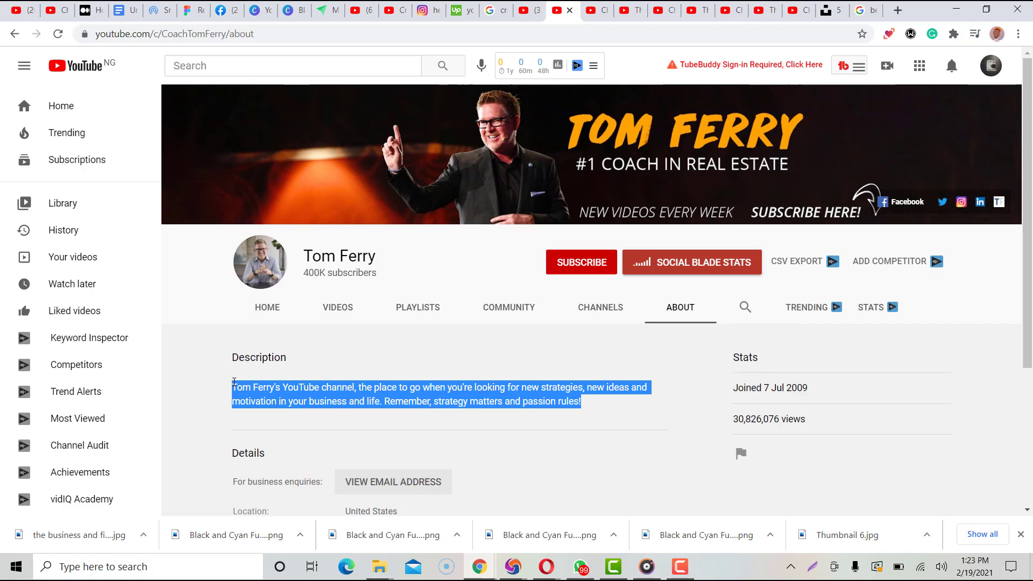
right_click(341, 394)
left_click(391, 402)
Step: Deselect the copied text and switch back to the YouTube Studio tab
left_click(504, 419)
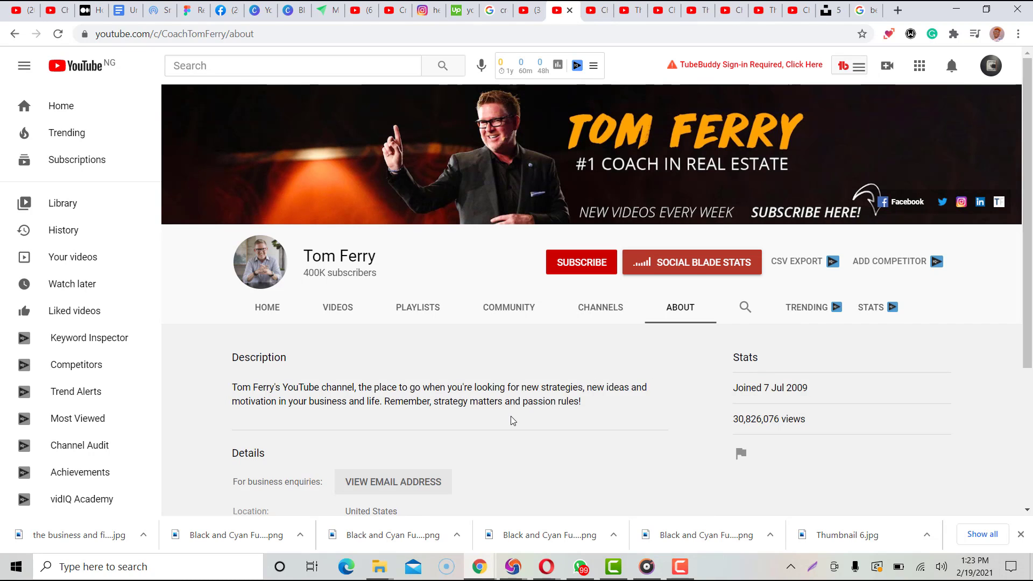
scroll(512, 421, "down", 1)
scroll(514, 420, "down", 2)
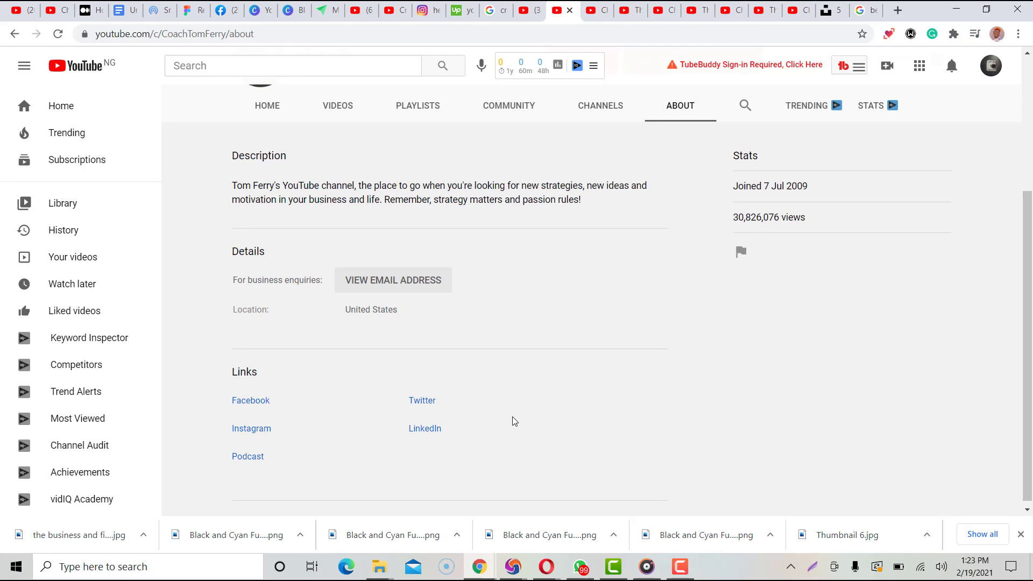
scroll(514, 421, "up", 3)
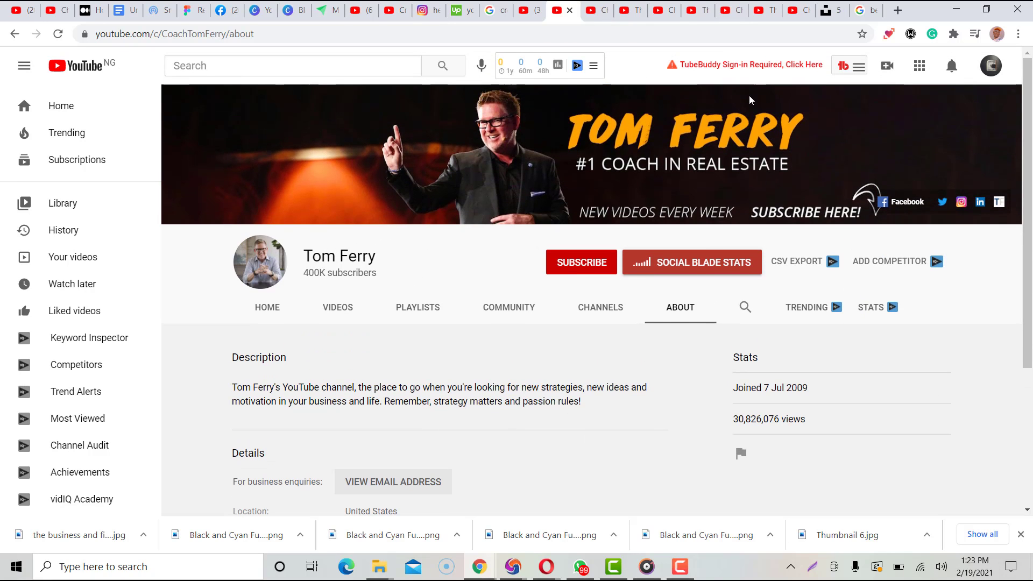
left_click(800, 16)
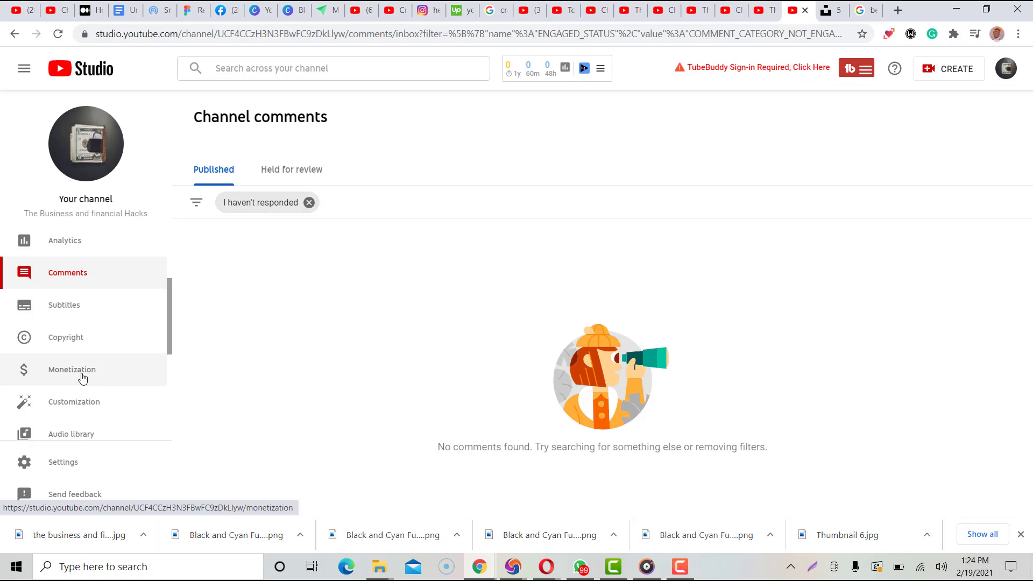
Step: Go to the channel Customization page's Basic info settings
left_click(82, 378)
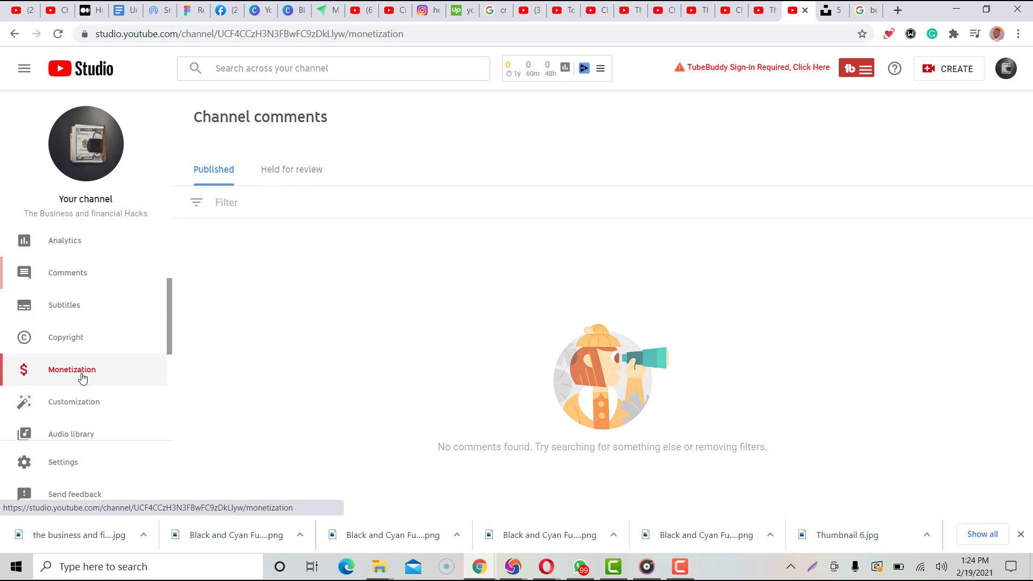
left_click(87, 413)
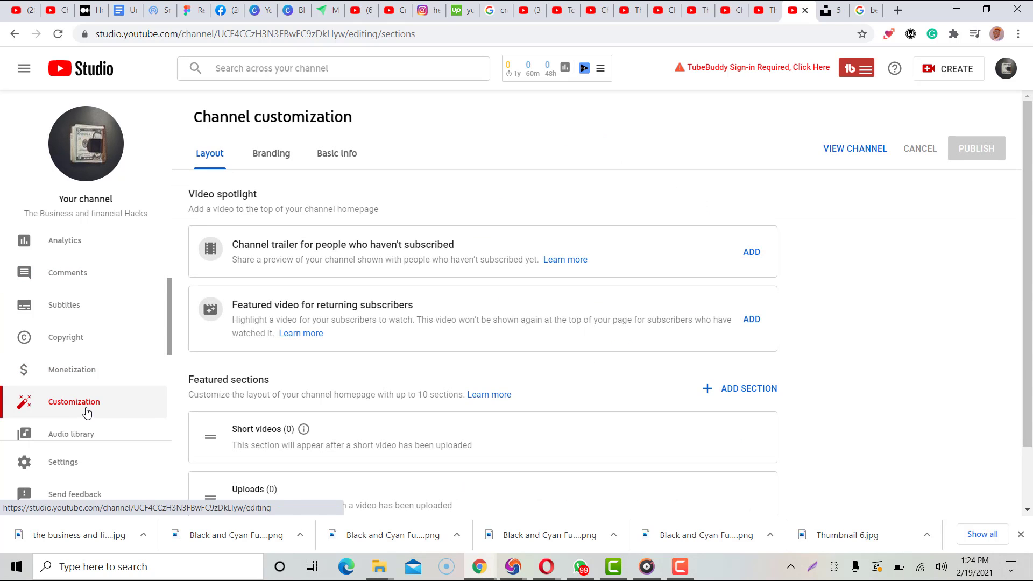
scroll(337, 286, "down", 2)
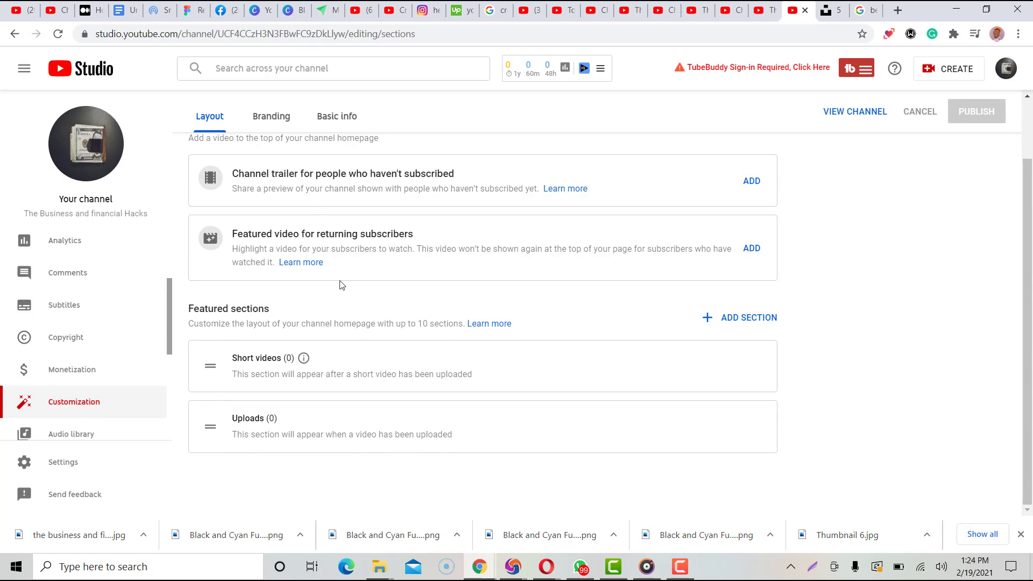
left_click(280, 123)
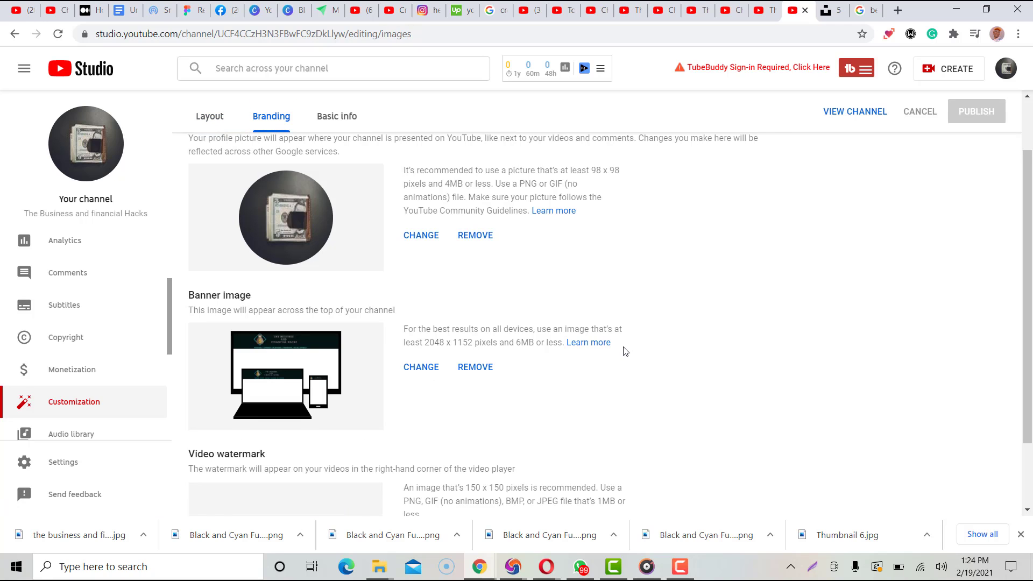
scroll(624, 351, "down", 2)
scroll(623, 350, "up", 4)
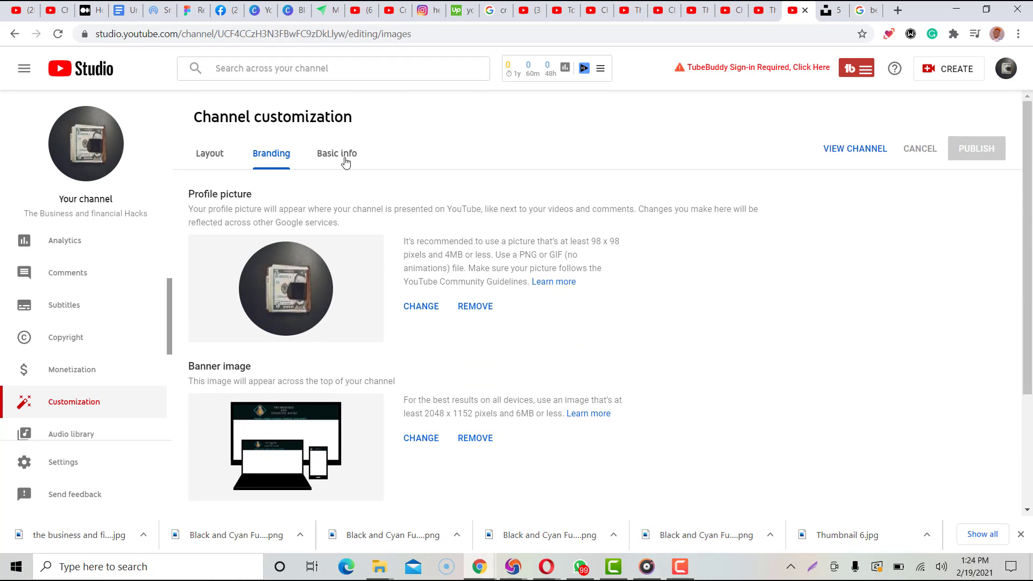
left_click(331, 158)
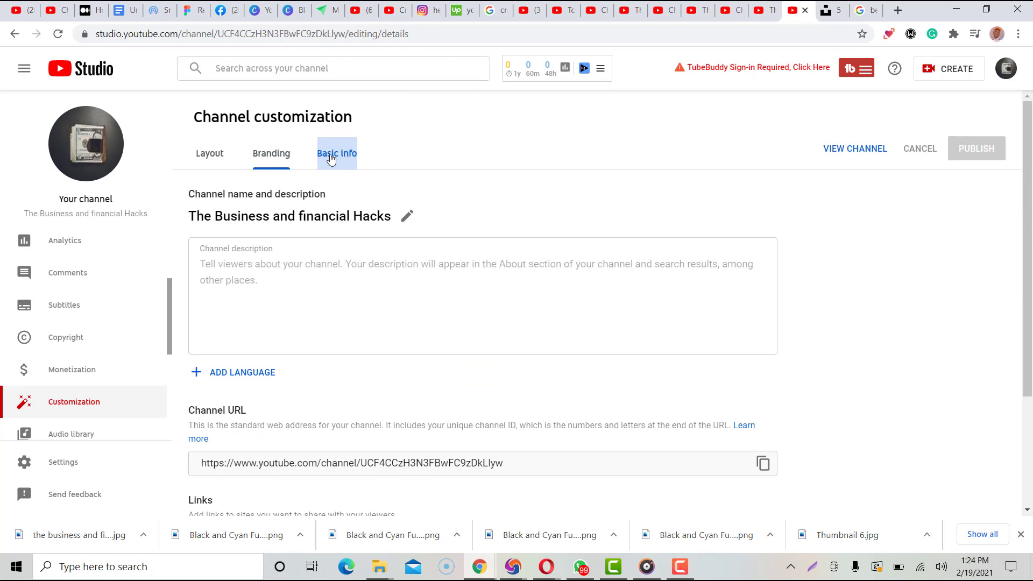
Step: Paste the copied description and replace the creator's name with 'The Business and Financial Hacks'
left_click(318, 270)
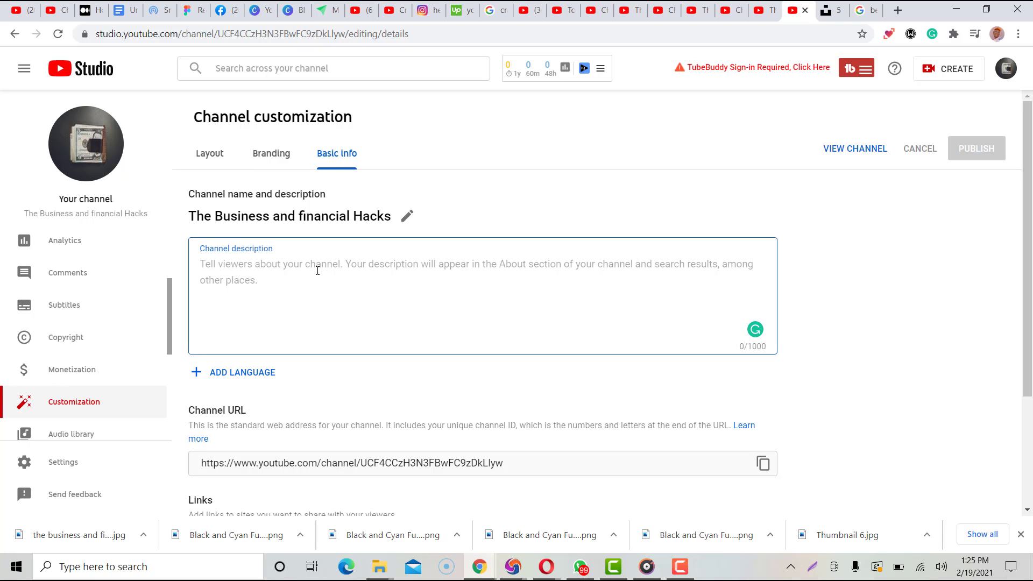
key("ctrl+v")
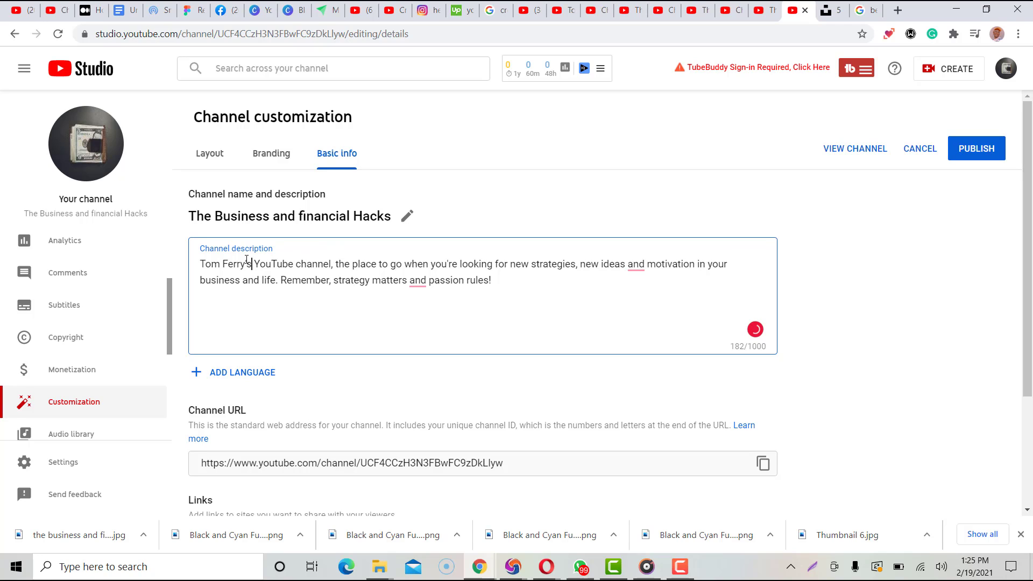
key("BackSpace")
key("BackSpace")
key("BackSpace")
key("BackSpace")
key("BackSpace")
key("BackSpace")
key("BackSpace")
key("BackSpace")
key("BackSpace")
key("BackSpace")
key("BackSpace")
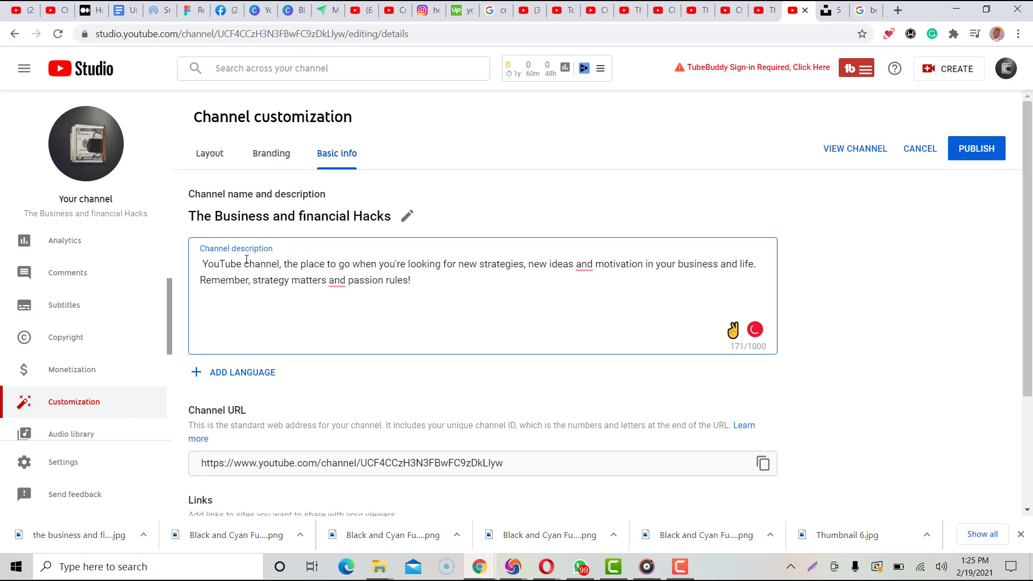
type("The  ")
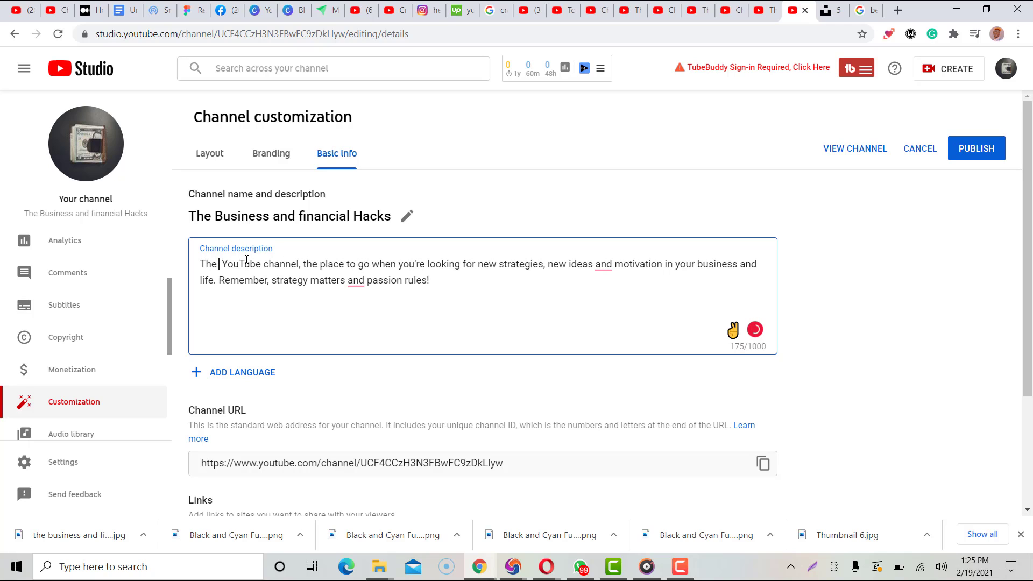
type("Business a")
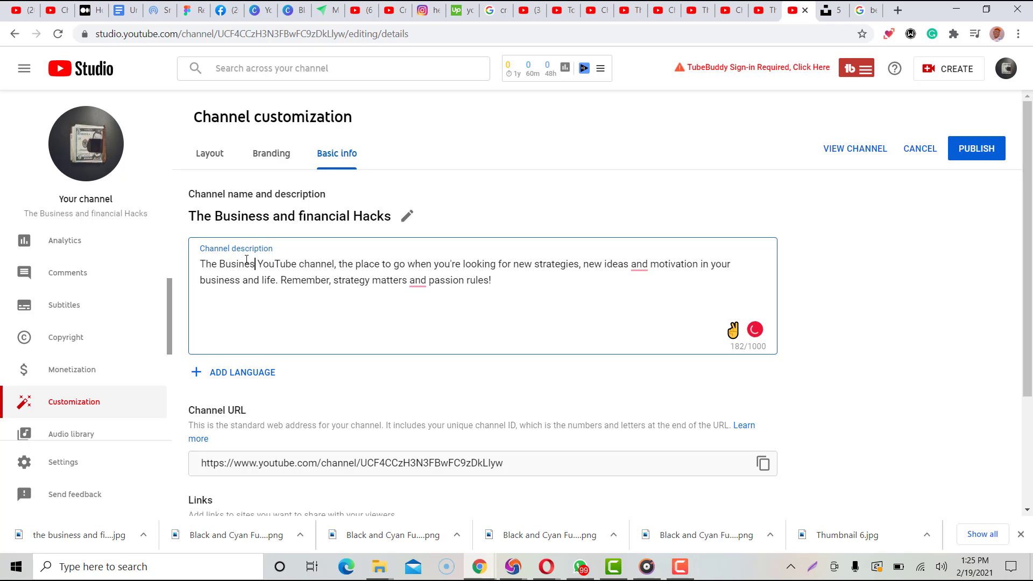
type("n")
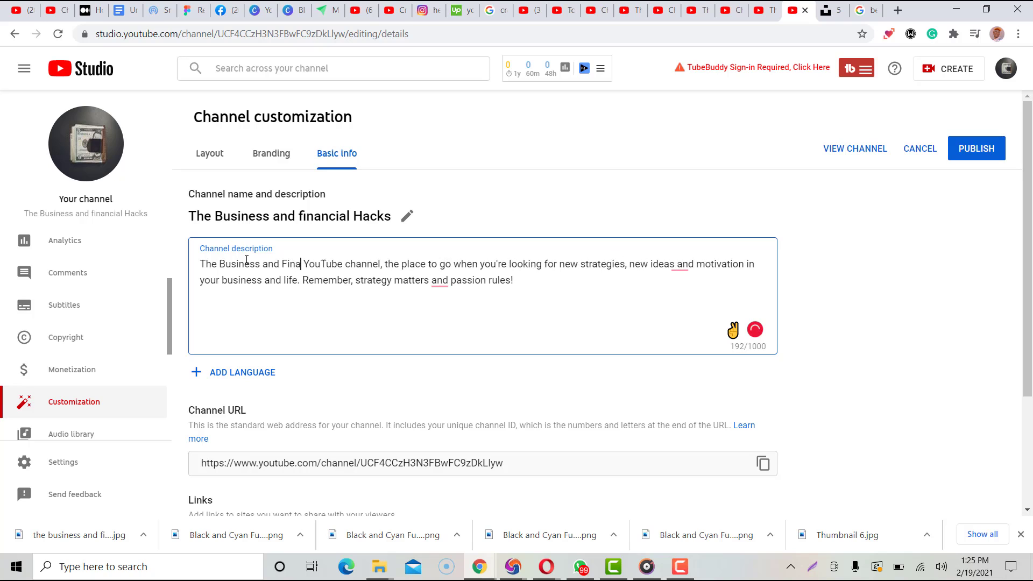
type("d Financial ")
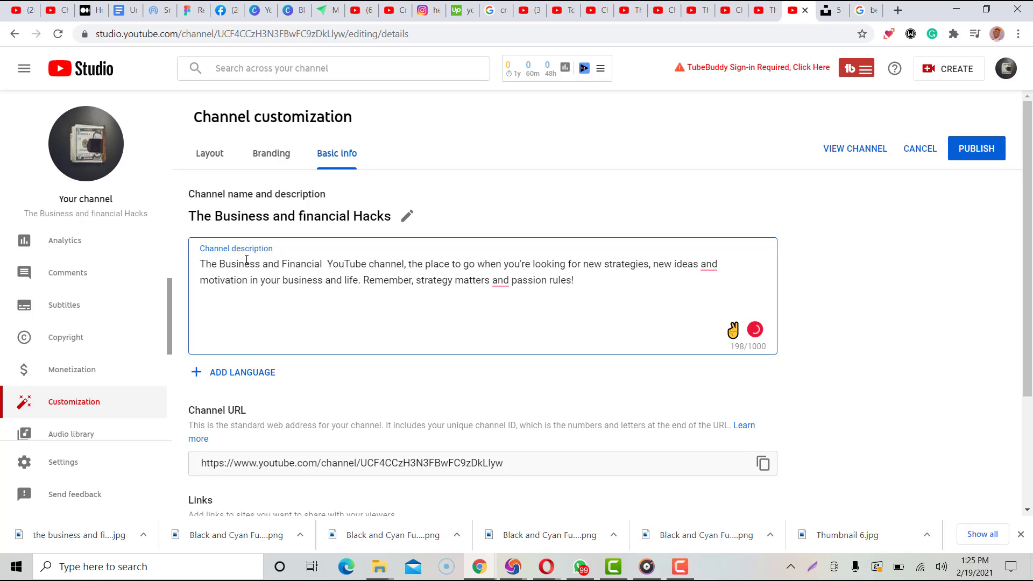
type("Hacks")
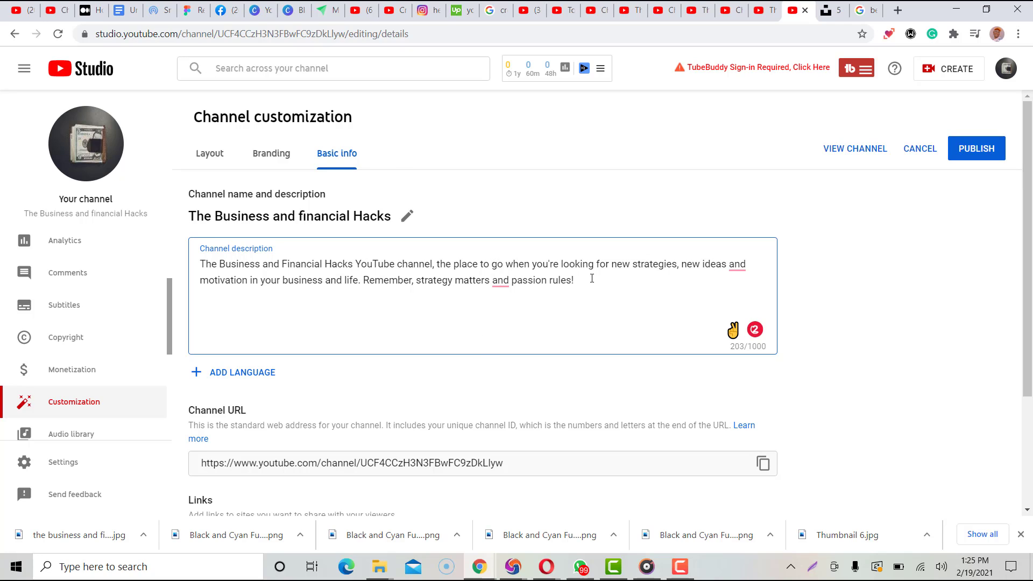
Step: Accept Grammarly's comma suggestions after 'new ideas' and after 'matters'
left_click(738, 271)
left_click(744, 299)
left_click(501, 281)
left_click(531, 313)
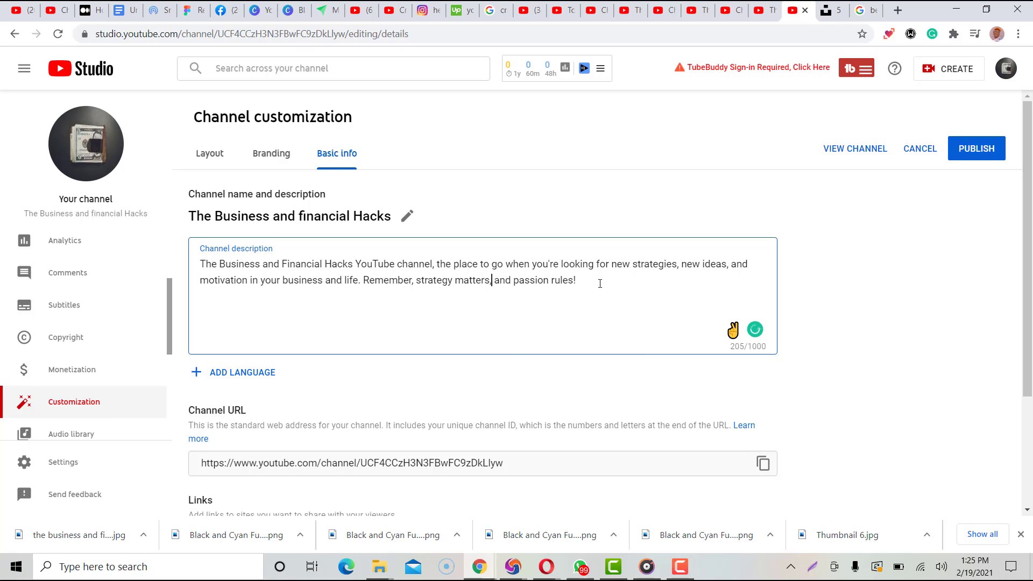
Step: Add a paragraph: 'New Video Every Week, Kindly Subscribe and turn on the Notification bell…'
key("Return")
type("New Video Every Week")
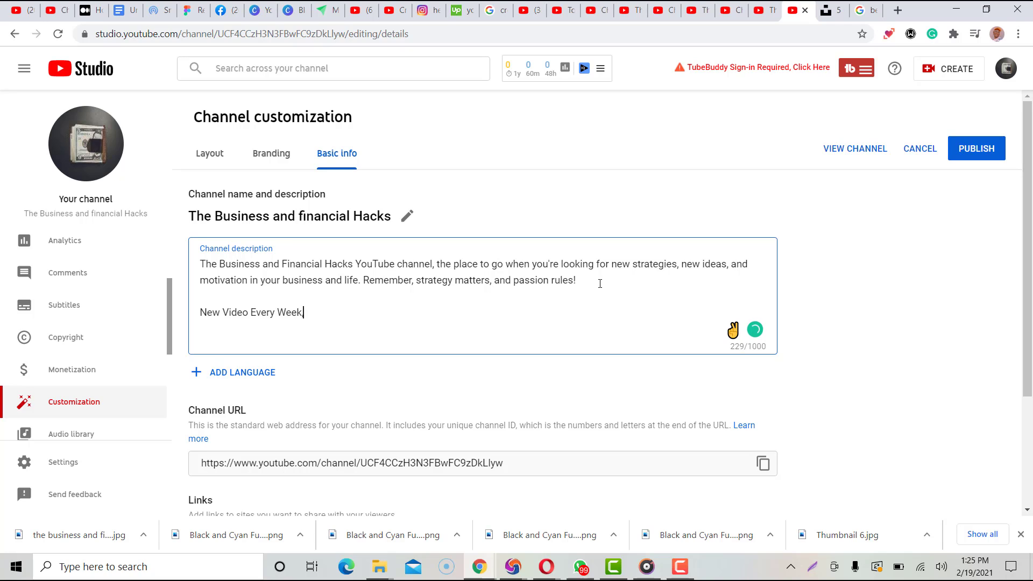
type(", Kindly Subscribe and turn")
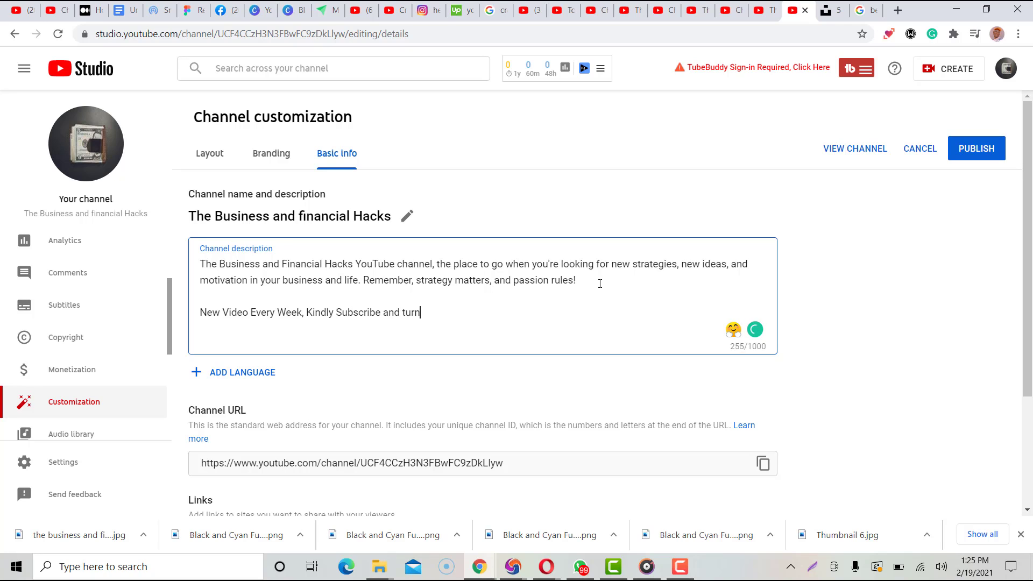
type(" on there")
key("BackSpace")
key("BackSpace")
key("BackSpace")
type("Notification be")
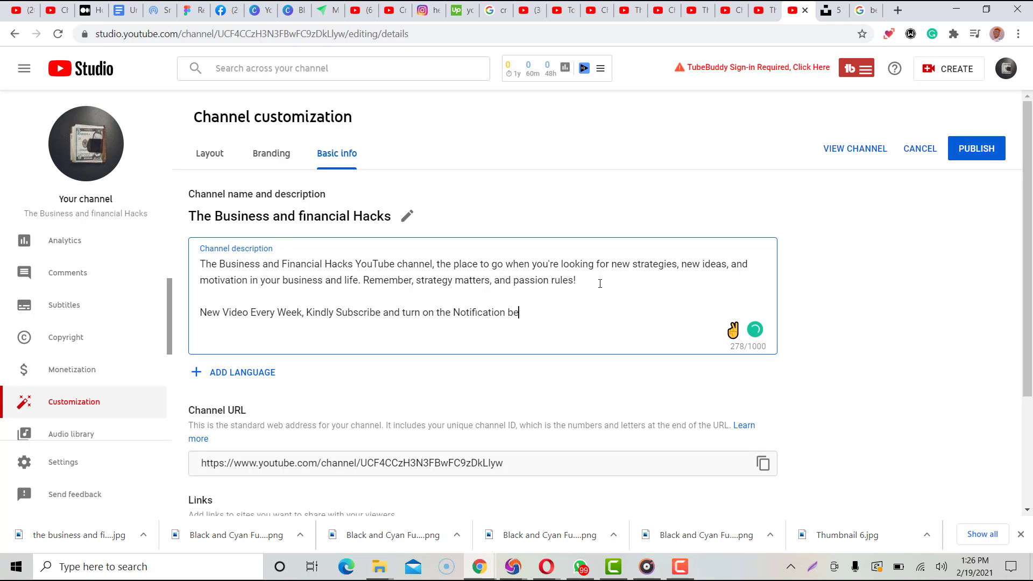
type("ll so that you can get ")
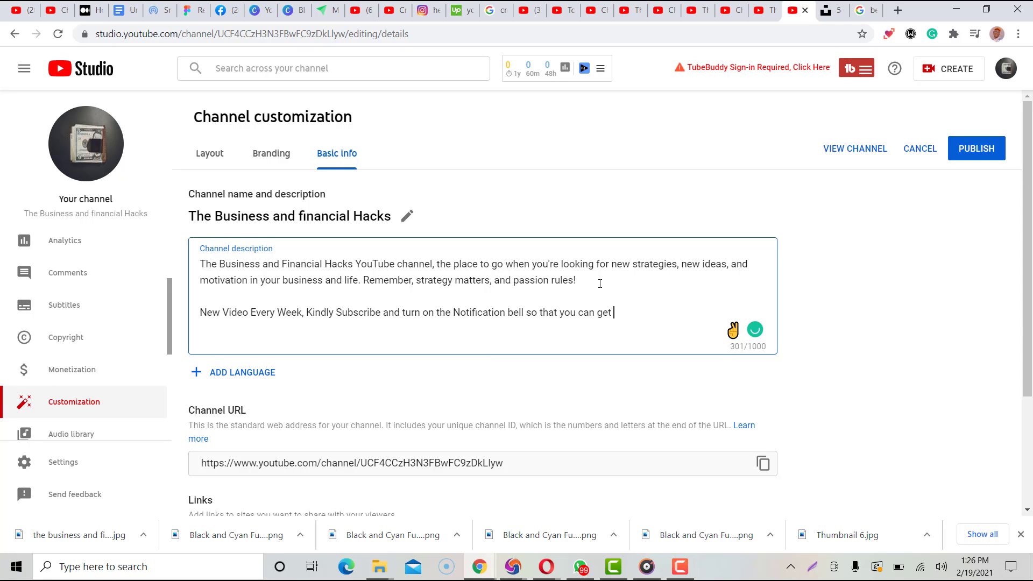
type("noti")
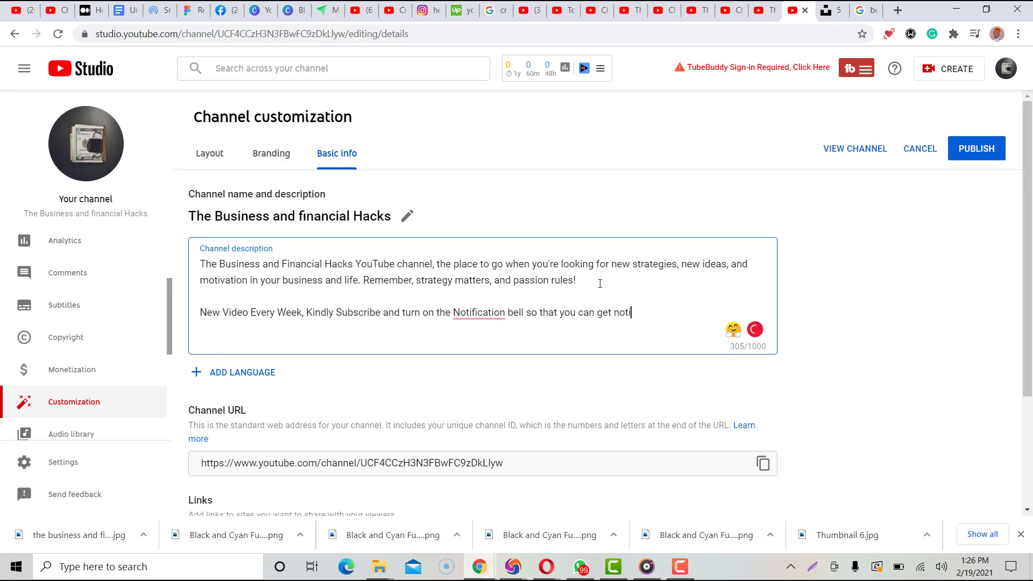
type("fied anytime we upload a ne")
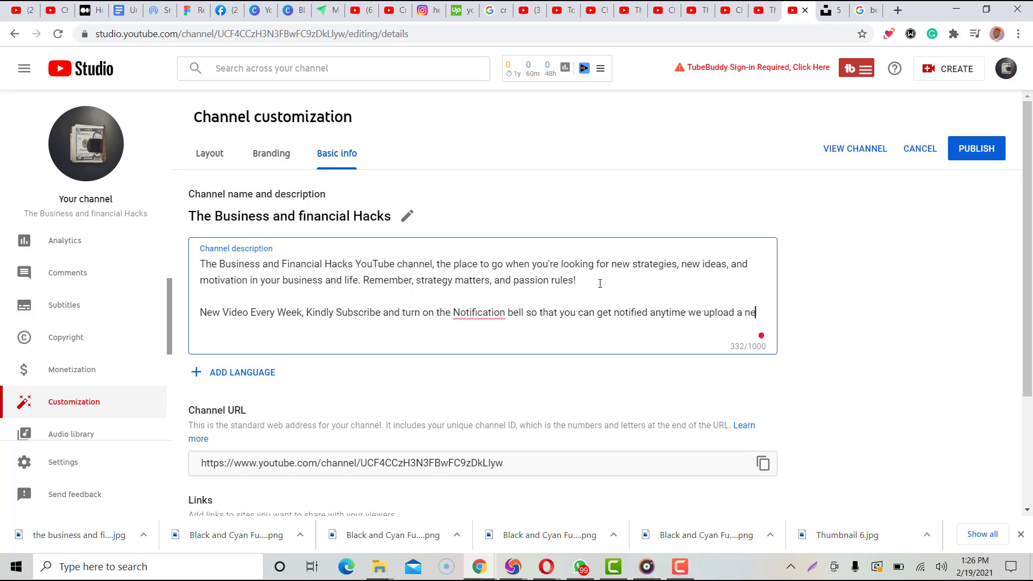
type("w video.")
Step: Lowercase 'notification', end the sentence with a period, and add a 'Cheers!!!' sign-off line
left_click(472, 320)
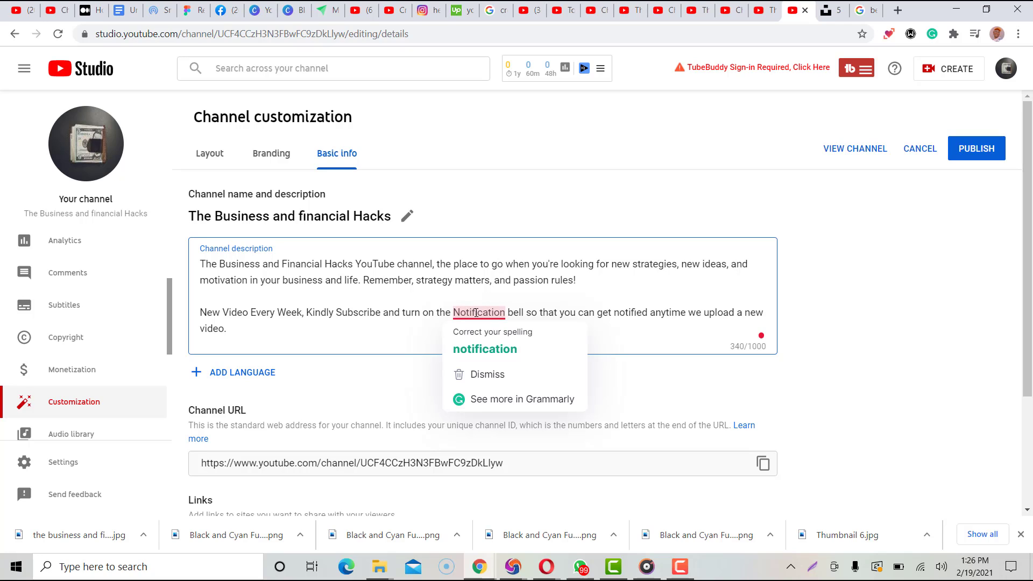
left_click(492, 350)
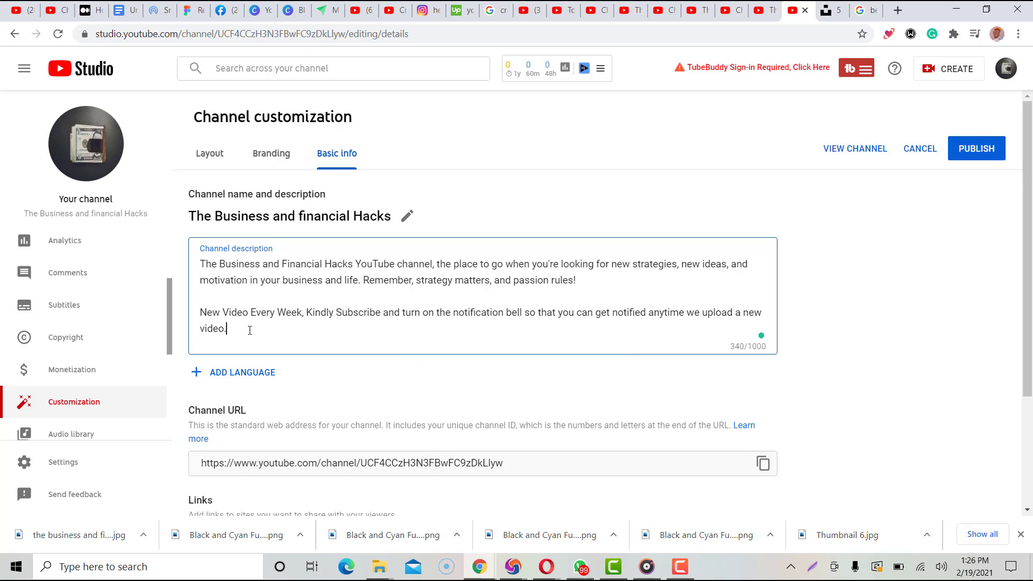
type(".")
key("Return")
key("Return")
type("C")
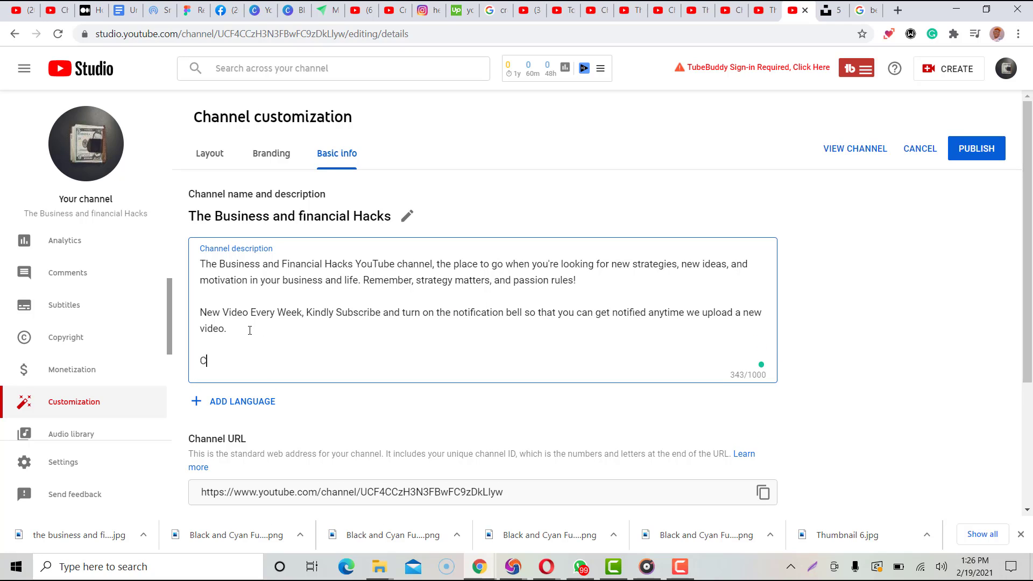
type("heers!!!")
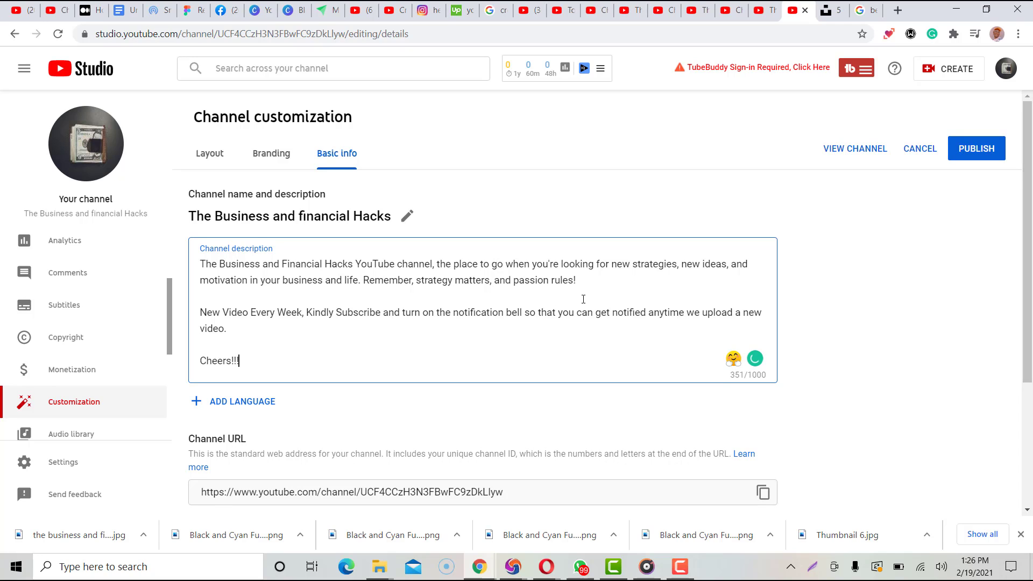
scroll(779, 328, "down", 3)
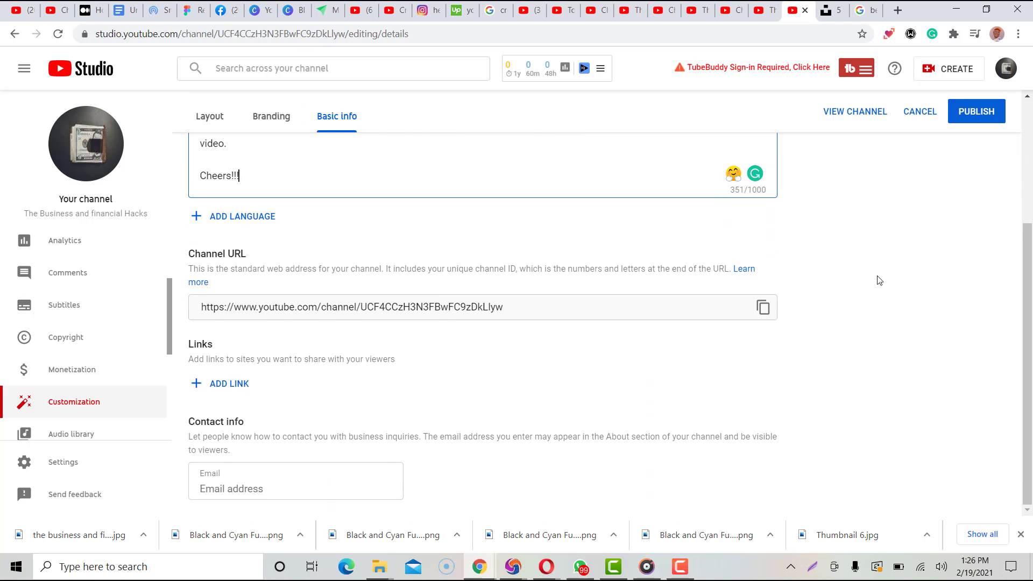
scroll(881, 280, "up", 3)
Step: Publish the updated description and go to the channel's public page from the confirmation toast
left_click(993, 161)
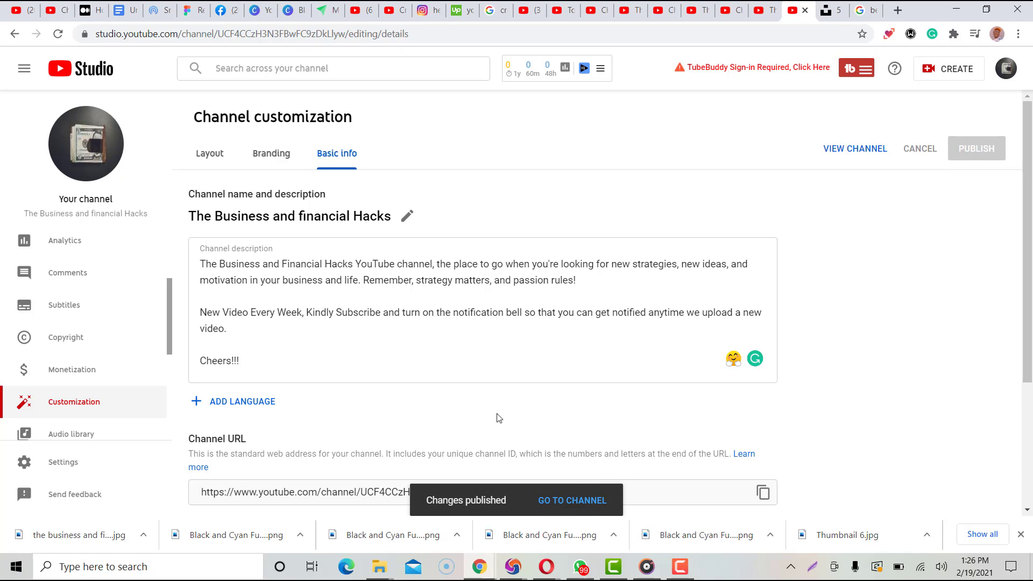
left_click(591, 499)
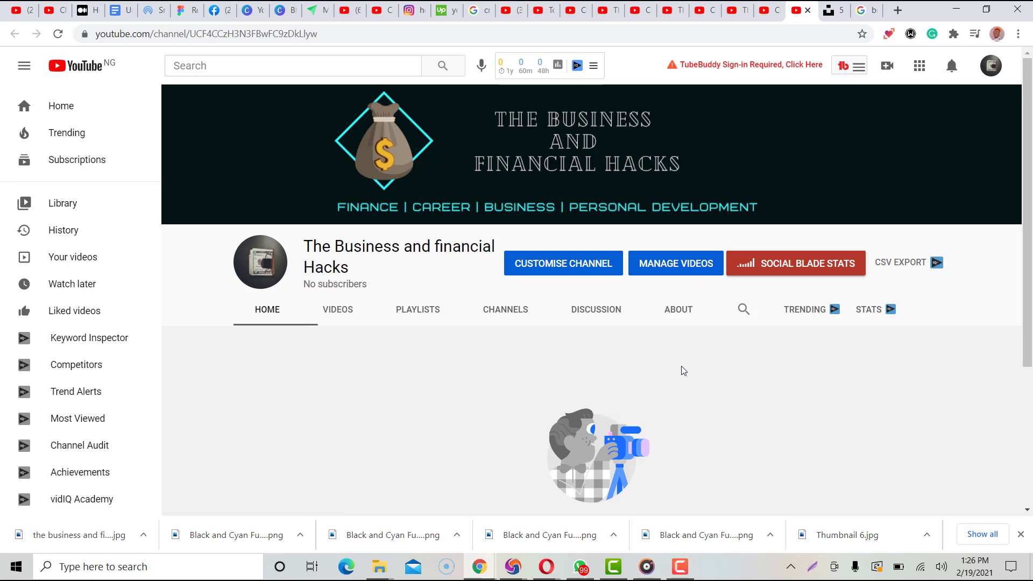
scroll(657, 369, "down", 2)
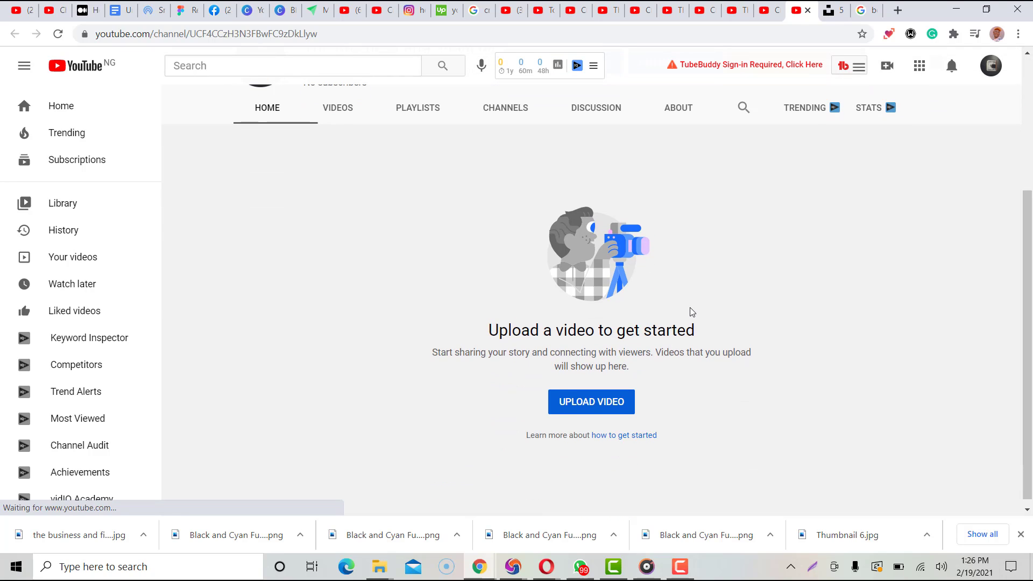